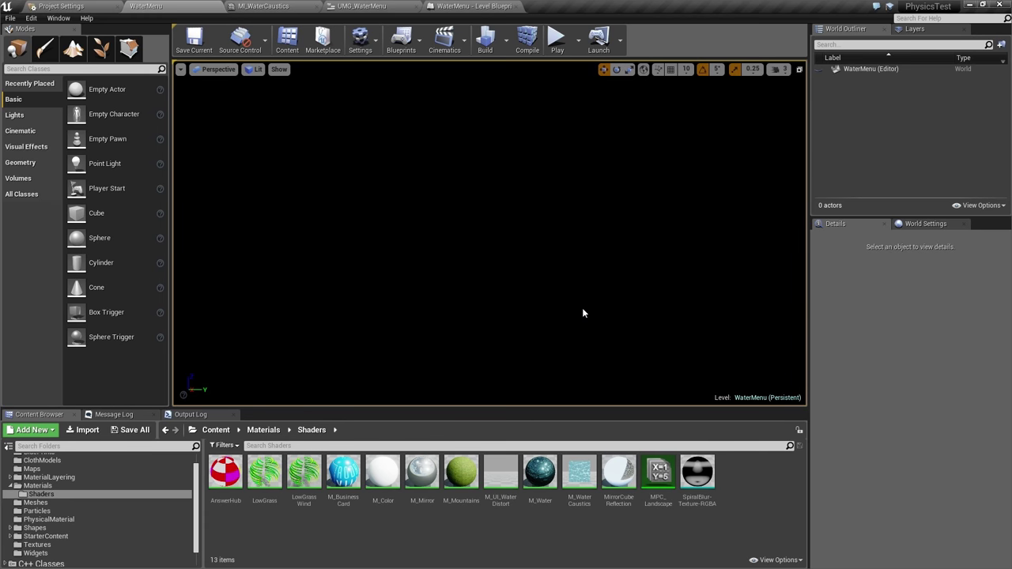
Step: Create a material named M_TutBackgroundCaustics in the Shaders folder and open it for editing
{"action": "right_click", "coordinate": [736, 496]}
{"action": "left_click", "coordinate": [764, 317]}
{"action": "type", "text": "M_TutBackgroundCaustics"}
{"action": "key", "text": "Return"}
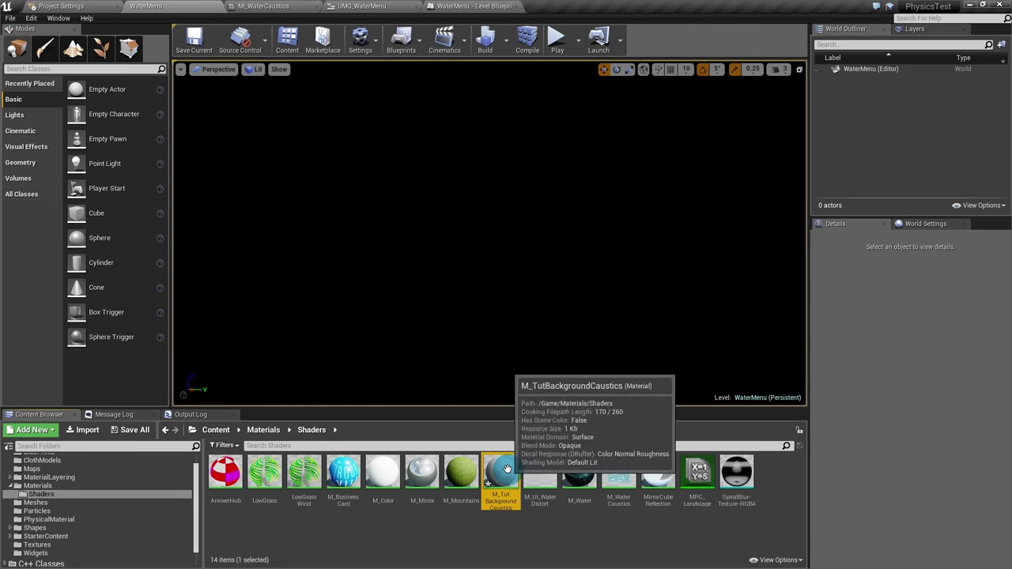
{"action": "double_click", "coordinate": [500, 475]}
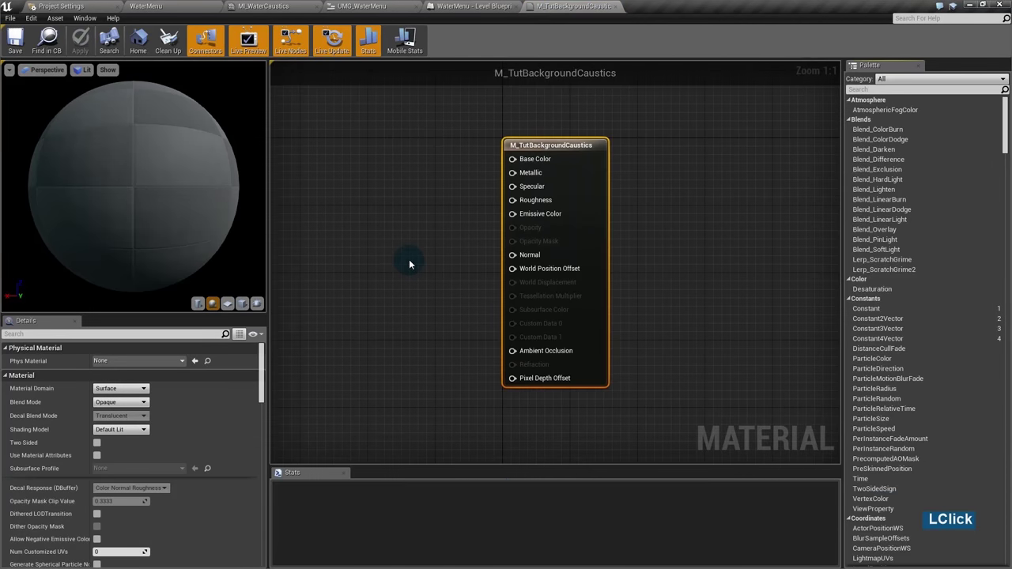
Step: Set the material domain to User Interface
{"action": "right_click_drag", "start_coordinate": [409, 259], "coordinate": [459, 267]}
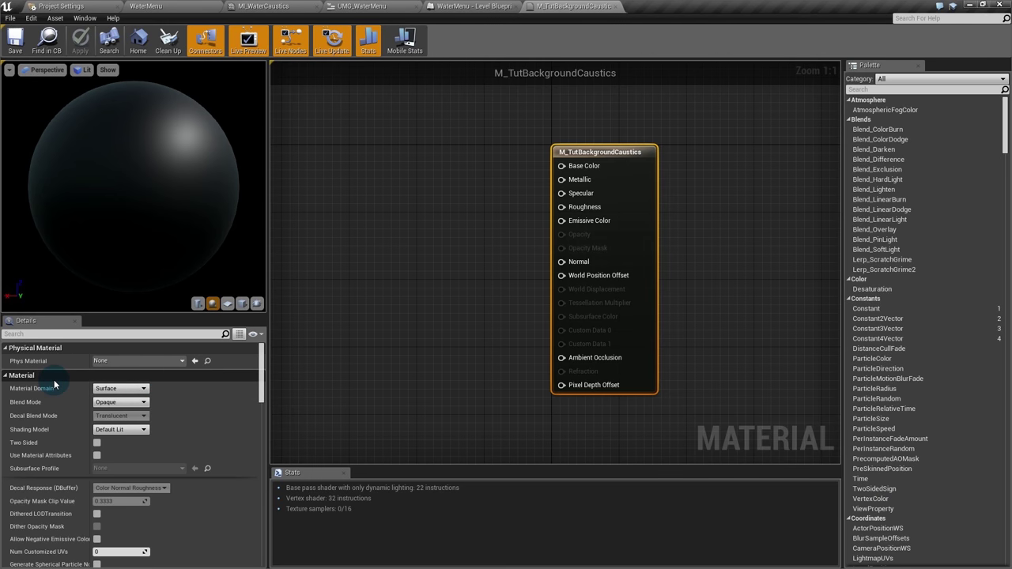
{"action": "left_click", "coordinate": [111, 389]}
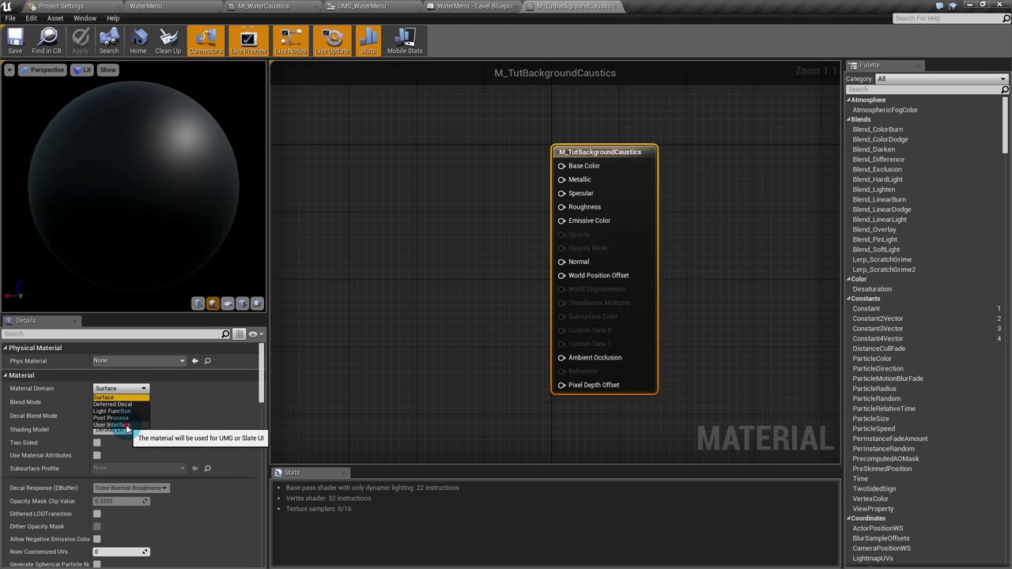
{"action": "left_click", "coordinate": [112, 425]}
{"action": "right_click_drag", "start_coordinate": [544, 255], "coordinate": [599, 346]}
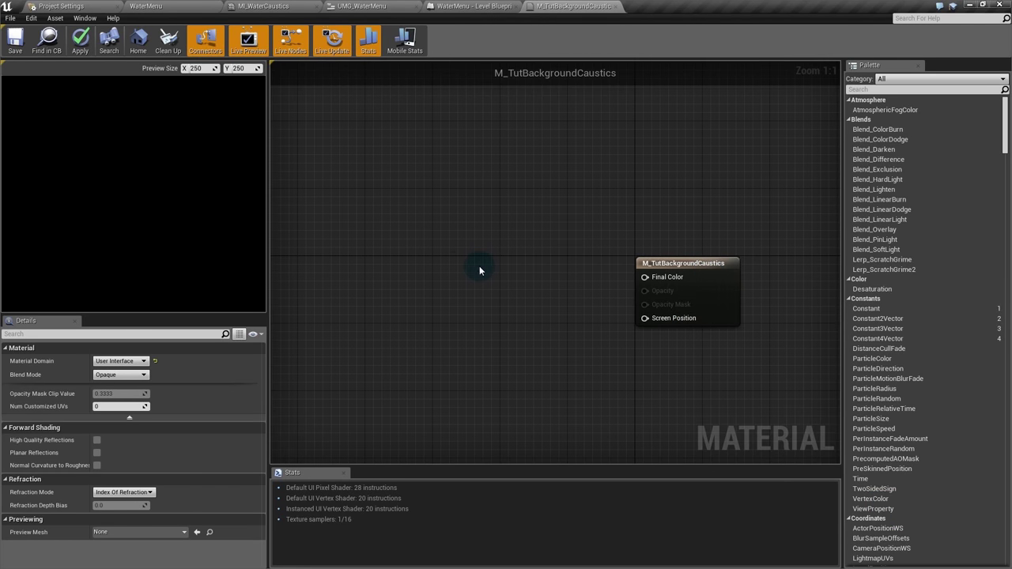
{"action": "left_click", "coordinate": [202, 5]}
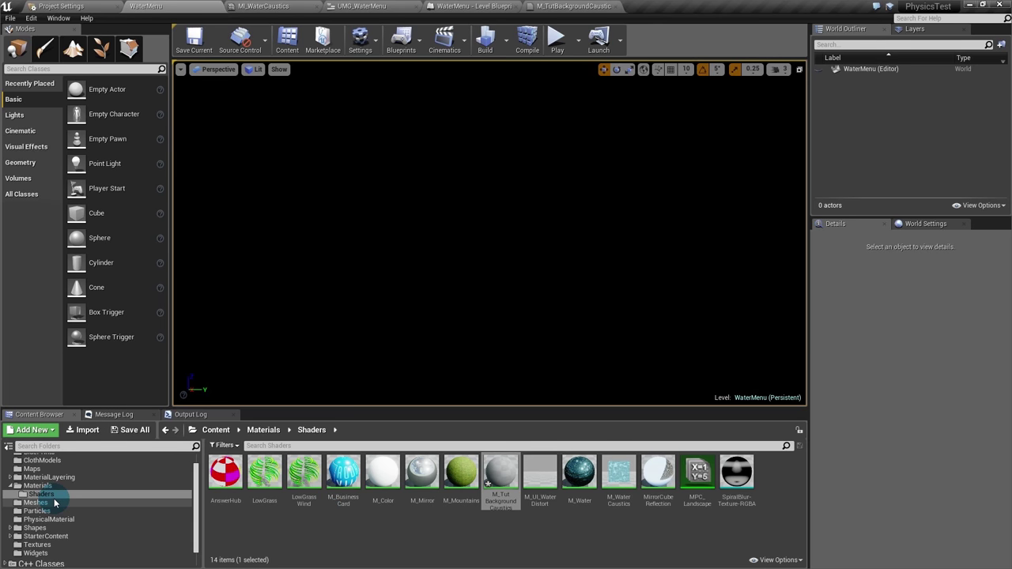
{"action": "double_click", "coordinate": [498, 472]}
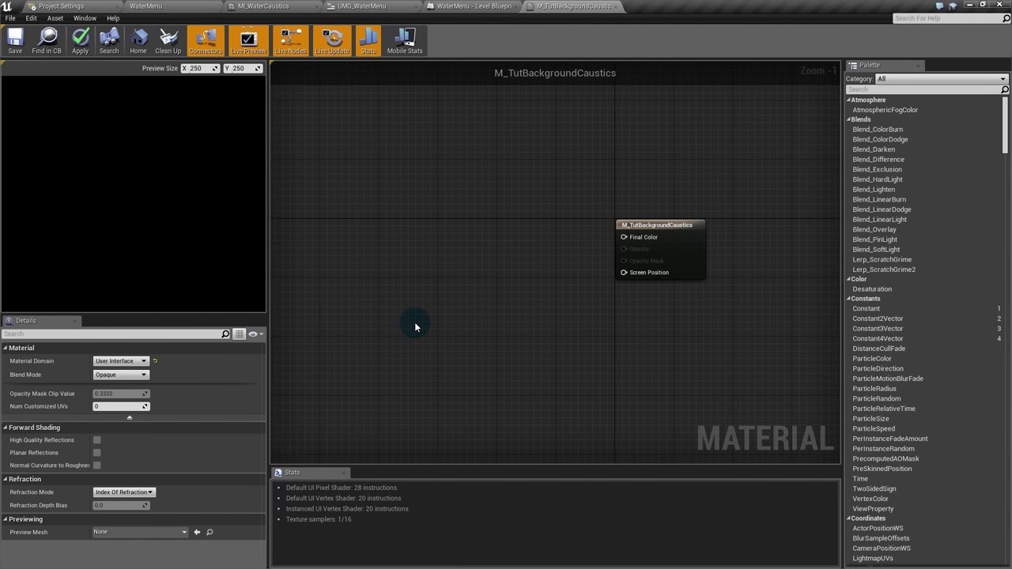
Step: Add a Texture Sample node to the material graph and assign it the T_WaterCaustics texture
{"action": "left_click", "coordinate": [387, 231]}
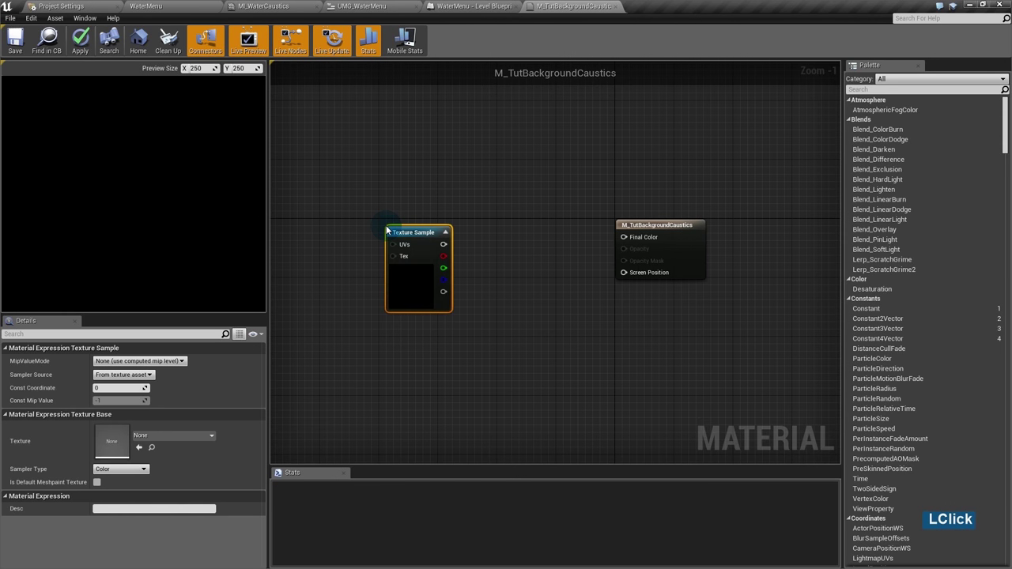
{"action": "left_click", "coordinate": [179, 437]}
{"action": "type", "text": "caustics"}
{"action": "left_click", "coordinate": [202, 296]}
Step: Duplicate the caustics Texture Sample three times and arrange all four in a column well before the output node
{"action": "left_click_drag", "start_coordinate": [419, 280], "coordinate": [316, 281]}
{"action": "right_click_drag", "start_coordinate": [403, 310], "coordinate": [534, 332]}
{"action": "left_click_drag", "start_coordinate": [451, 299], "coordinate": [554, 215]}
{"action": "key", "text": "ctrl+w"}
{"action": "key", "text": "ctrl+w"}
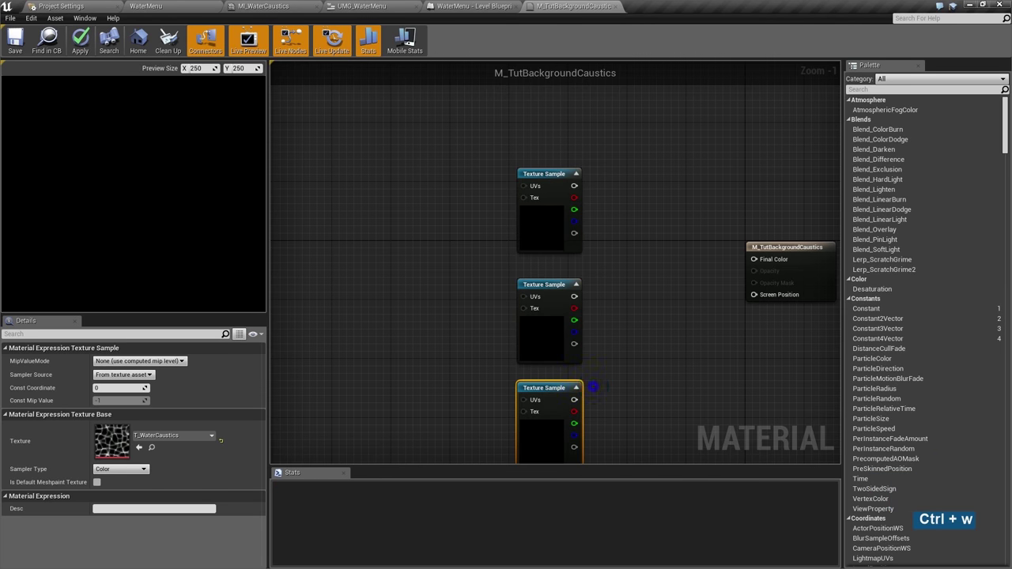
{"action": "right_click_drag", "start_coordinate": [545, 451], "coordinate": [510, 272]}
{"action": "key", "text": "ctrl+w"}
{"action": "scroll", "coordinate": [560, 251], "scroll_direction": "down", "scroll_amount": 2}
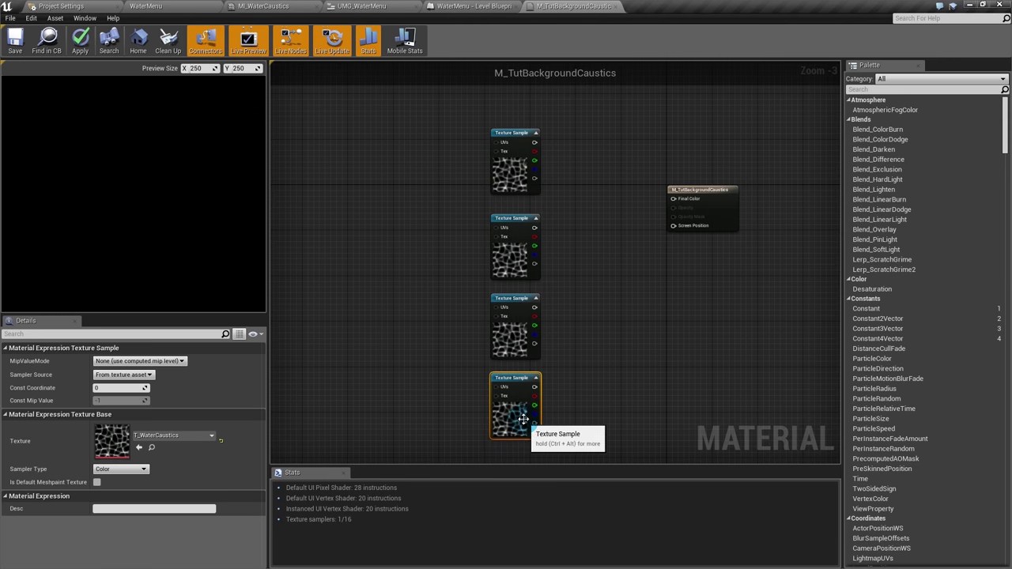
{"action": "left_click_drag", "start_coordinate": [577, 160], "coordinate": [399, 410]}
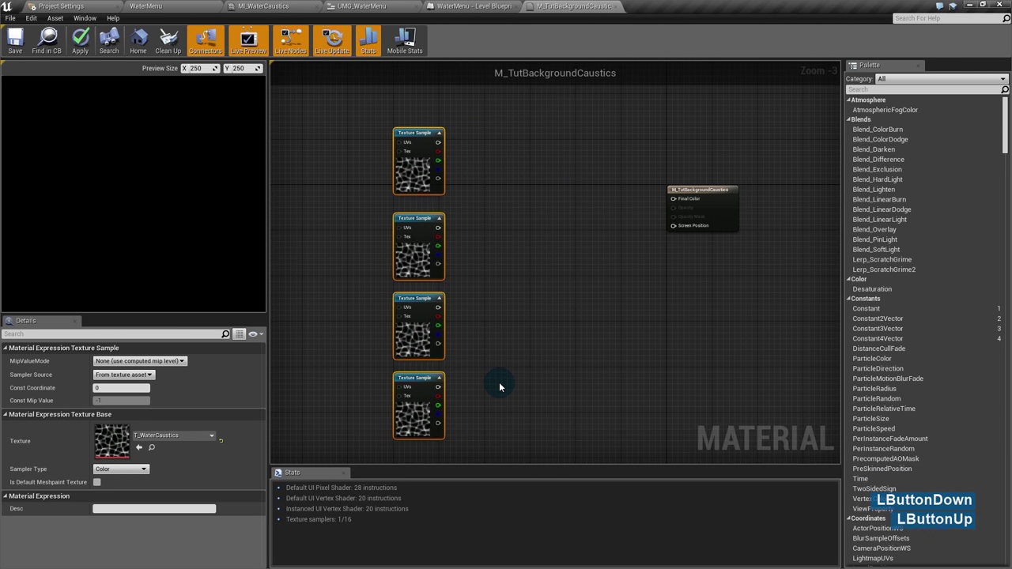
{"action": "right_click_drag", "start_coordinate": [499, 387], "coordinate": [606, 387]}
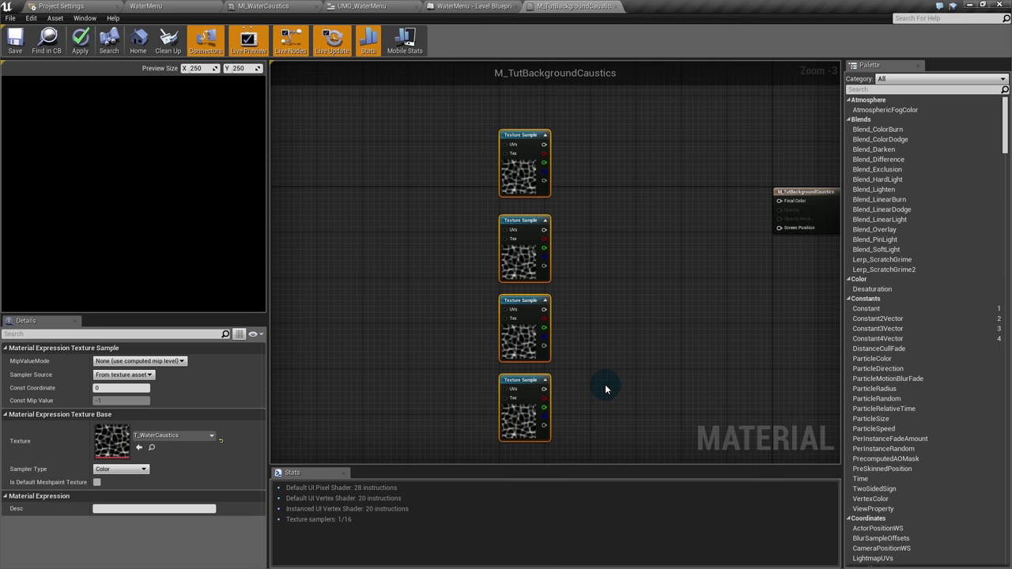
{"action": "right_click_drag", "start_coordinate": [605, 389], "coordinate": [679, 373]}
Step: Add a Panner node and duplicate it so one Panner stands before each of the four Texture Samples
{"action": "left_click", "coordinate": [475, 251]}
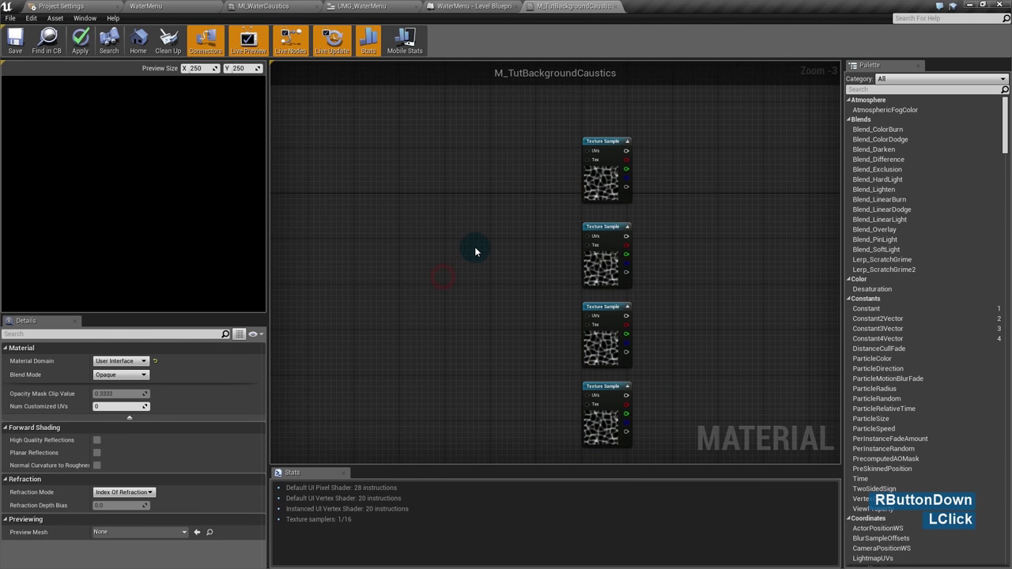
{"action": "left_click", "coordinate": [490, 151]}
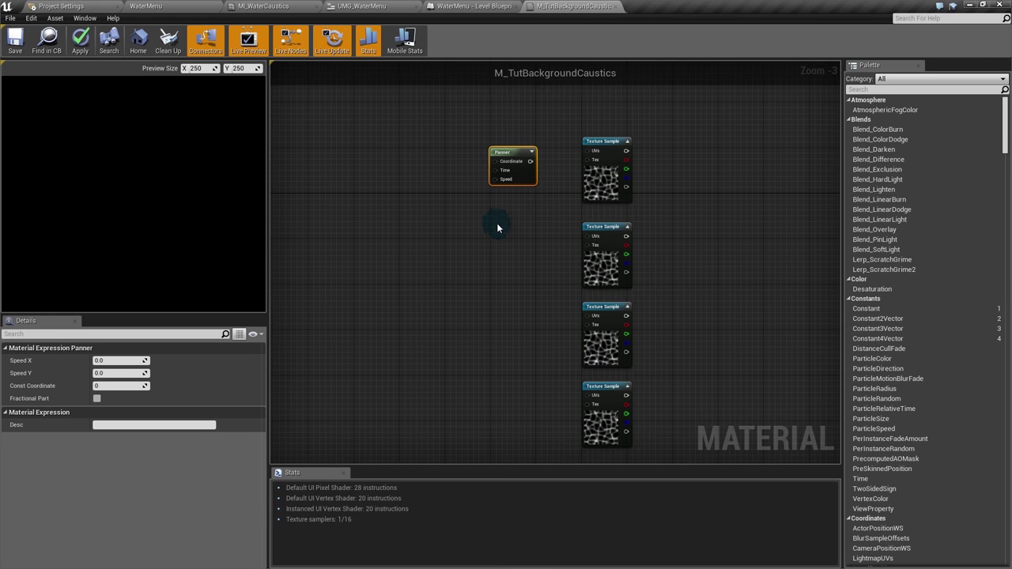
{"action": "key", "text": "ctrl+w"}
{"action": "key", "text": "ctrl+w"}
{"action": "key", "text": "ctrl+w"}
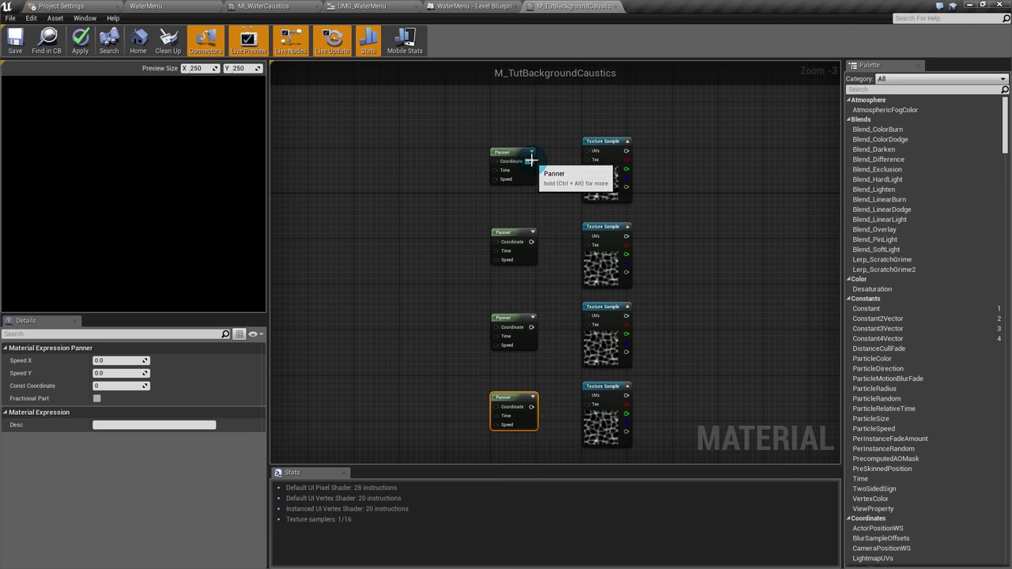
Step: Connect each Panner's output to the UVs input of the Texture Sample beside it
{"action": "left_click_drag", "start_coordinate": [531, 161], "coordinate": [596, 150]}
{"action": "left_click_drag", "start_coordinate": [531, 241], "coordinate": [595, 235]}
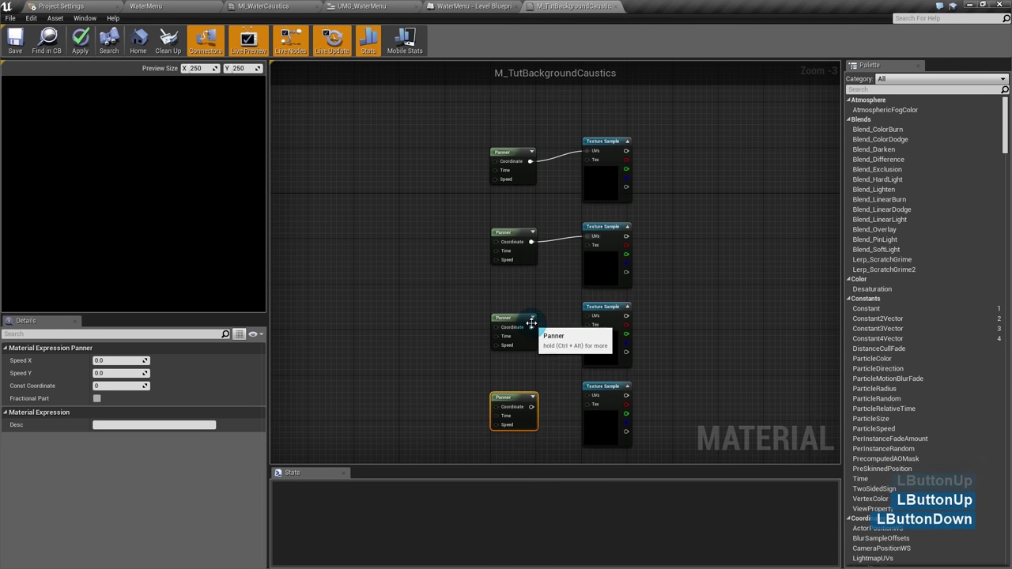
{"action": "left_click", "coordinate": [531, 327]}
{"action": "left_click_drag", "start_coordinate": [532, 327], "coordinate": [593, 317]}
{"action": "left_click_drag", "start_coordinate": [531, 406], "coordinate": [596, 396]}
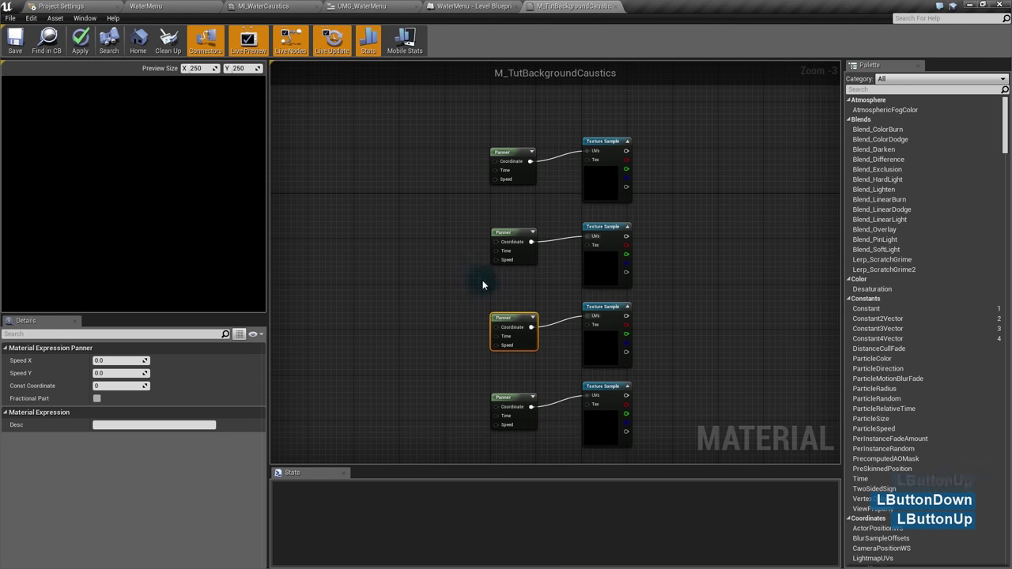
Step: Add a Time node before the Panners and connect it to the Time input of all four
{"action": "right_click_drag", "start_coordinate": [342, 139], "coordinate": [404, 151]}
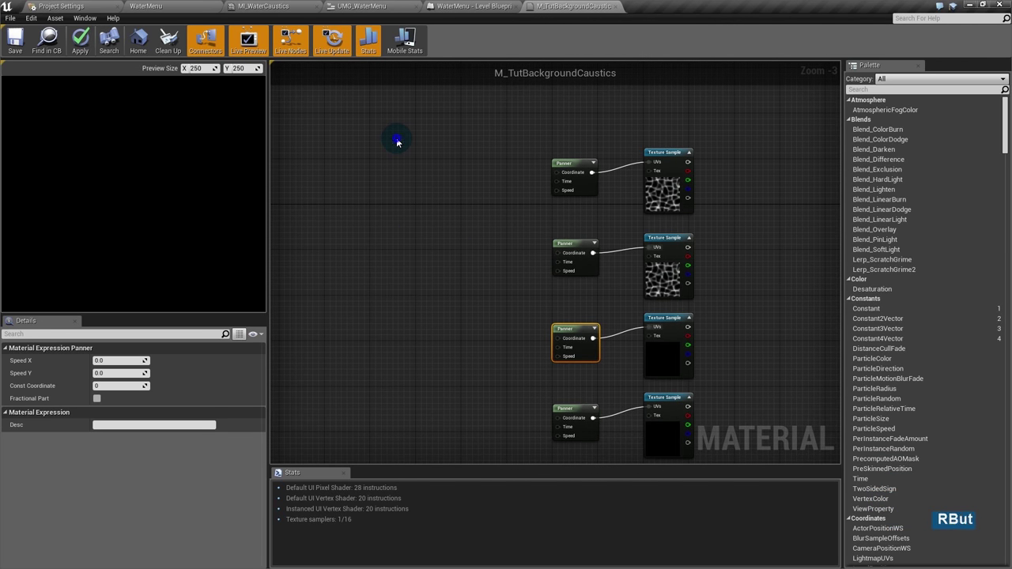
{"action": "right_click", "coordinate": [398, 143]}
{"action": "type", "text": "time"}
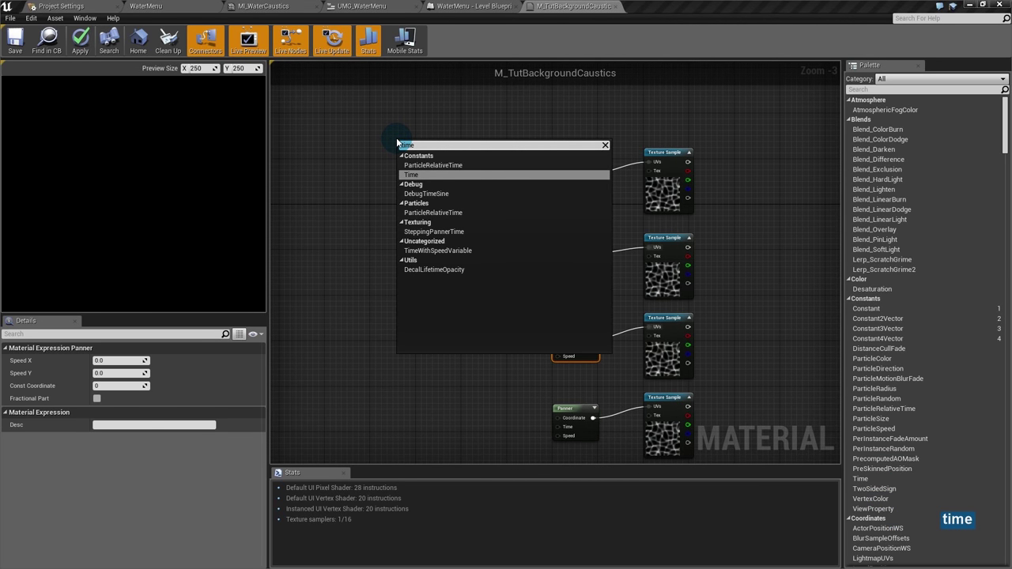
{"action": "left_click", "coordinate": [432, 174]}
{"action": "left_click_drag", "start_coordinate": [427, 157], "coordinate": [558, 182]}
{"action": "left_click_drag", "start_coordinate": [557, 261], "coordinate": [427, 156]}
{"action": "left_click_drag", "start_coordinate": [557, 347], "coordinate": [427, 157]}
{"action": "left_click_drag", "start_coordinate": [558, 427], "coordinate": [356, 169]}
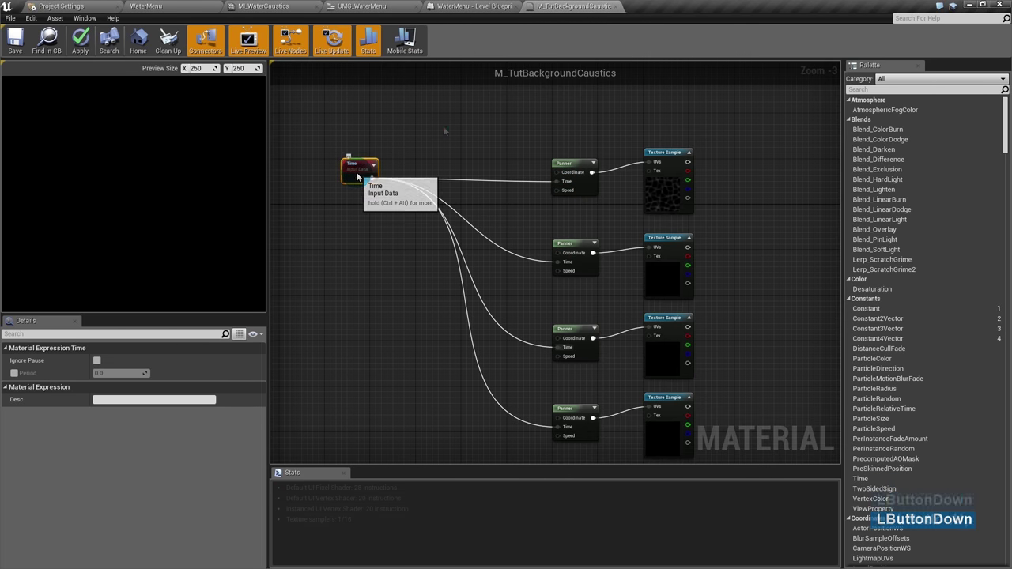
{"action": "left_click", "coordinate": [444, 129]}
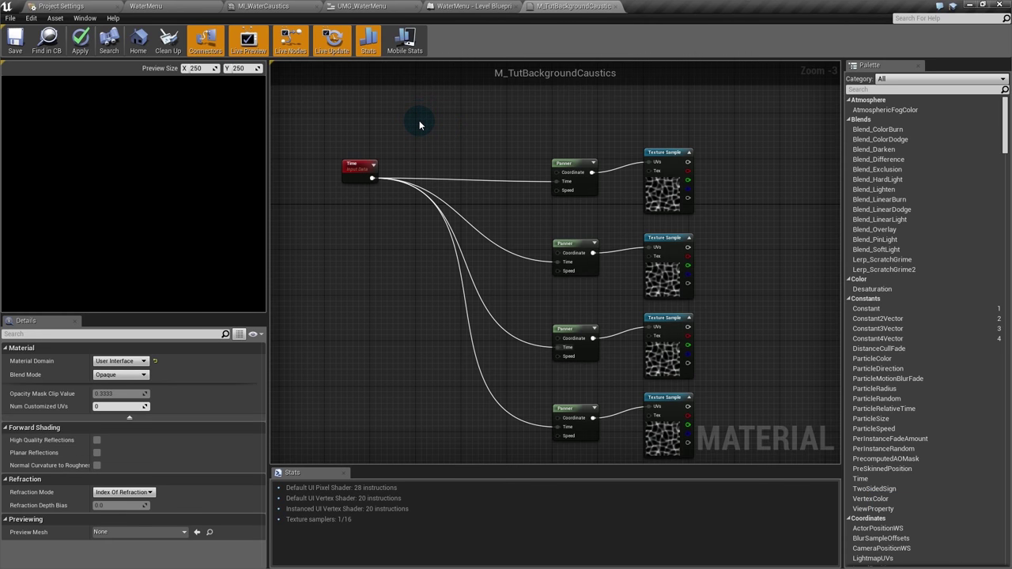
Step: Add a Texture Coordinate node above the Time node and connect it to all four Panners' Coordinate inputs
{"action": "left_click", "coordinate": [422, 130]}
{"action": "left_click_drag", "start_coordinate": [456, 139], "coordinate": [393, 117]}
{"action": "right_click_drag", "start_coordinate": [572, 221], "coordinate": [551, 208]}
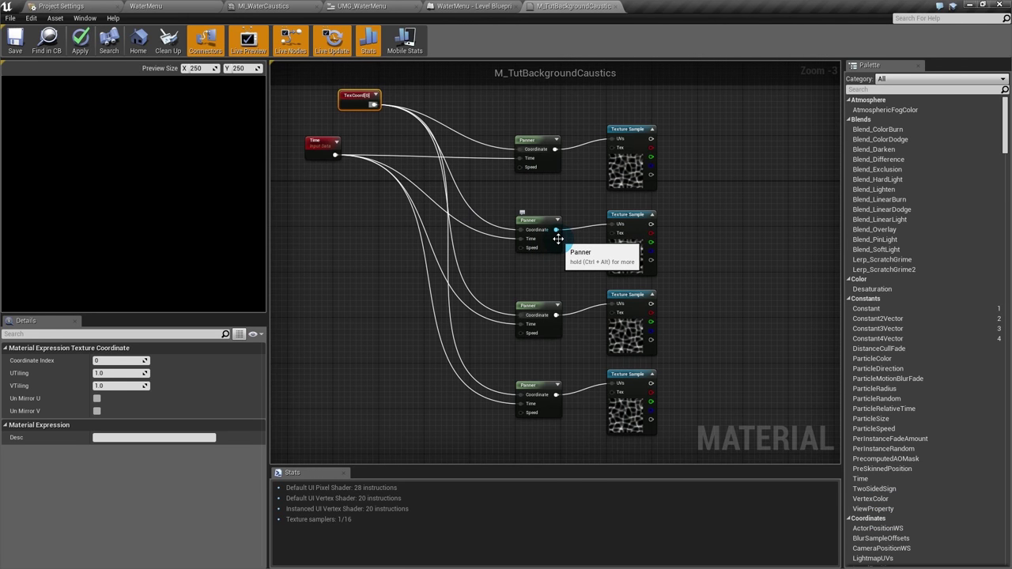
{"action": "right_click_drag", "start_coordinate": [482, 210], "coordinate": [535, 207]}
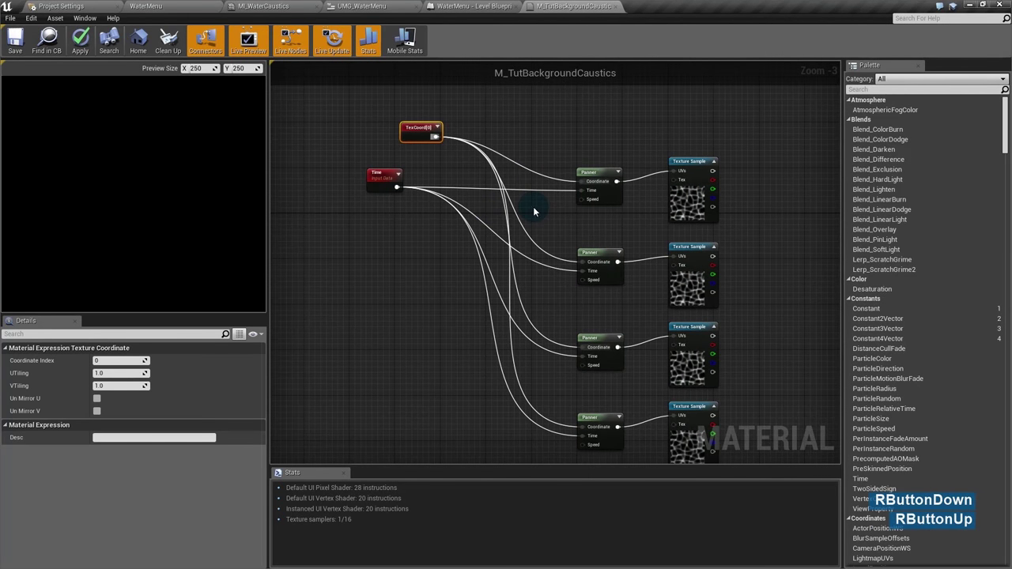
Step: Add a Constant2Vector with R 0.8 and G 0.2 and connect it to the first Panner's Speed input
{"action": "key", "text": "2"}
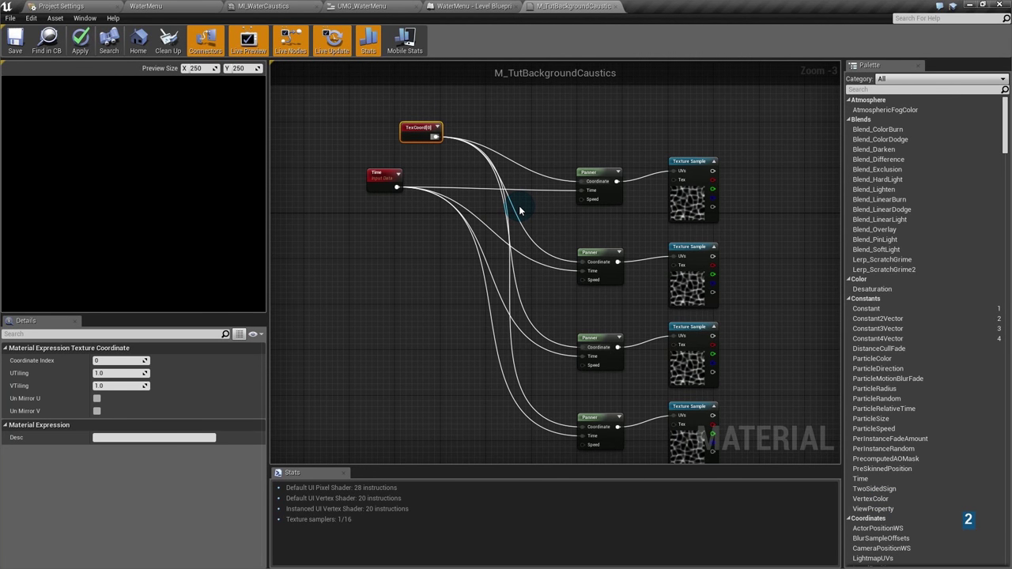
{"action": "left_click", "coordinate": [520, 210]}
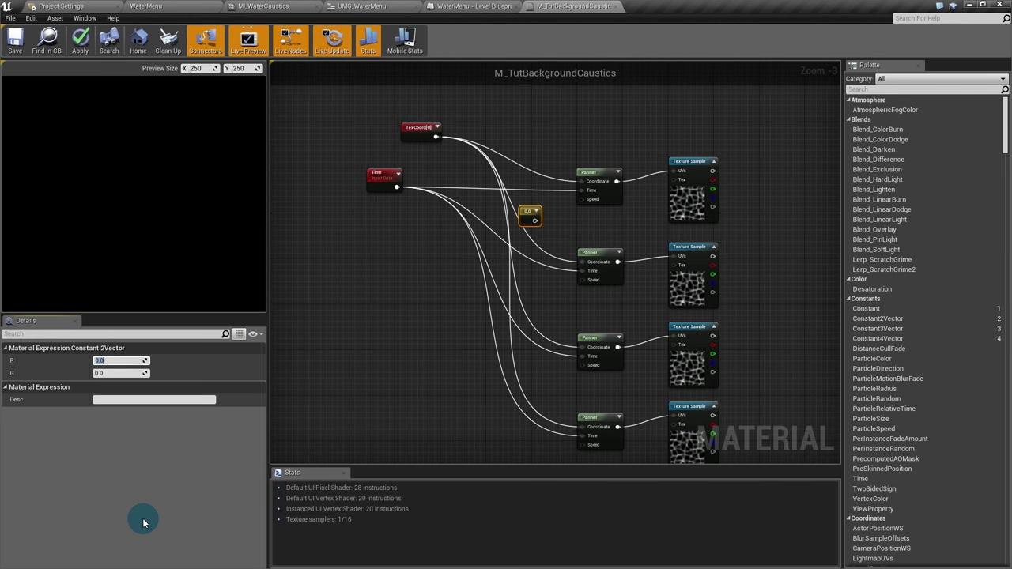
{"action": "key", "text": "Tab"}
{"action": "type", "text": ".2"}
{"action": "key", "text": "Return"}
{"action": "left_click", "coordinate": [526, 214]}
{"action": "left_click_drag", "start_coordinate": [539, 216], "coordinate": [586, 199]}
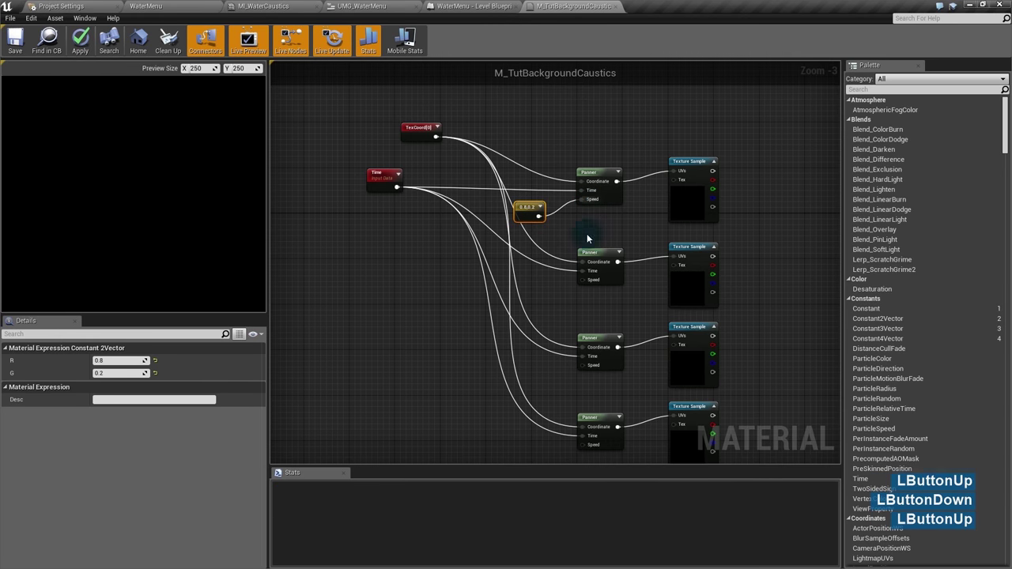
{"action": "left_click", "coordinate": [333, 46]}
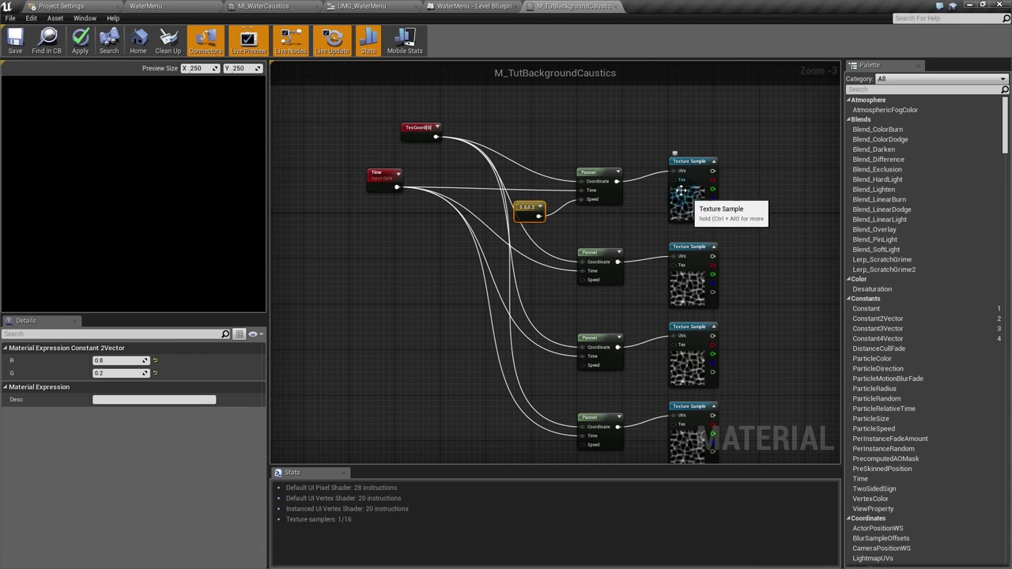
Step: Duplicate the speed vector, set the copy to R -0.75 and G 0.25, and connect it to the second Panner's Speed
{"action": "right_click_drag", "start_coordinate": [530, 212], "coordinate": [530, 189]}
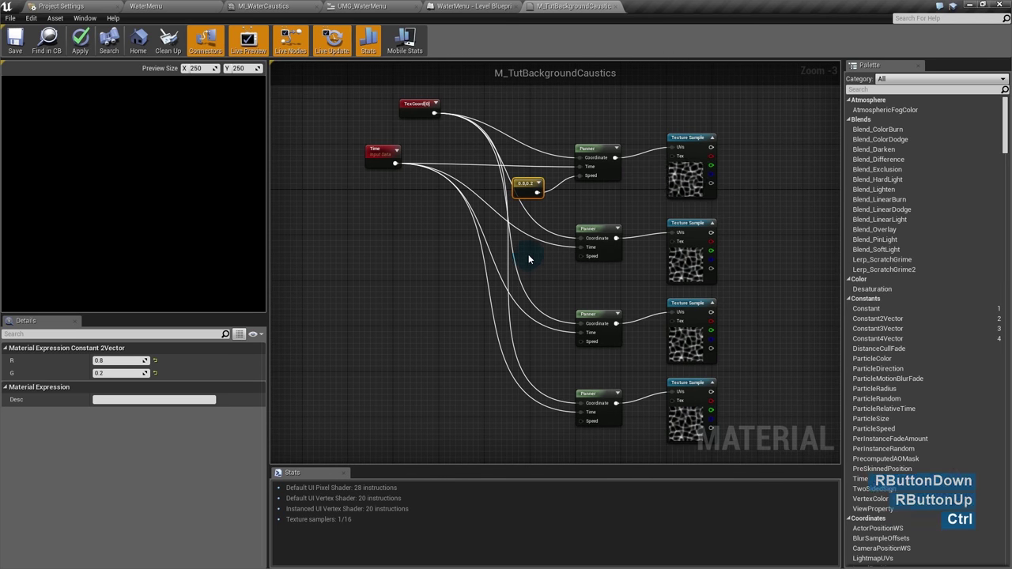
{"action": "key", "text": "ctrl+w"}
{"action": "left_click", "coordinate": [131, 501]}
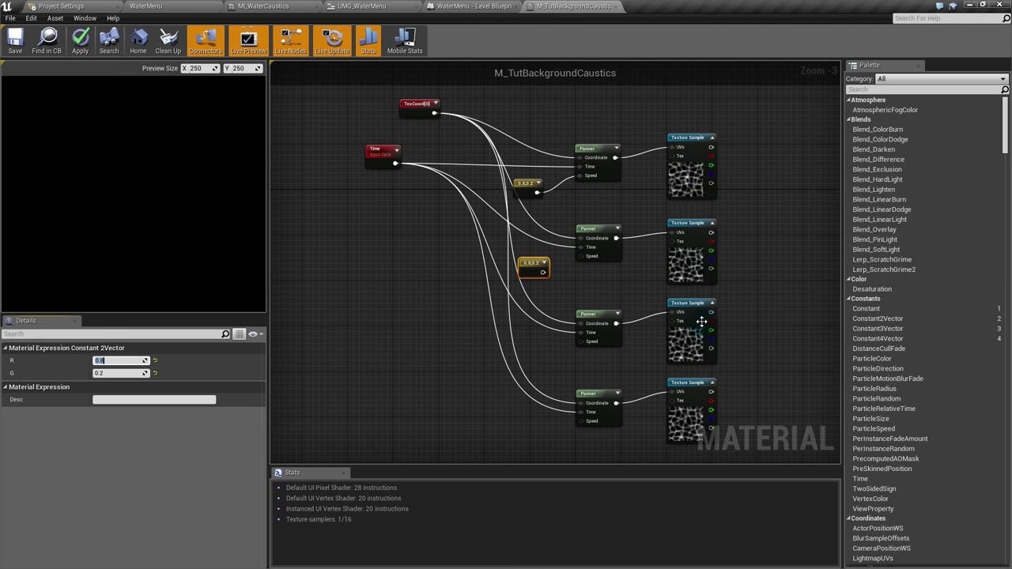
{"action": "left_click", "coordinate": [117, 361]}
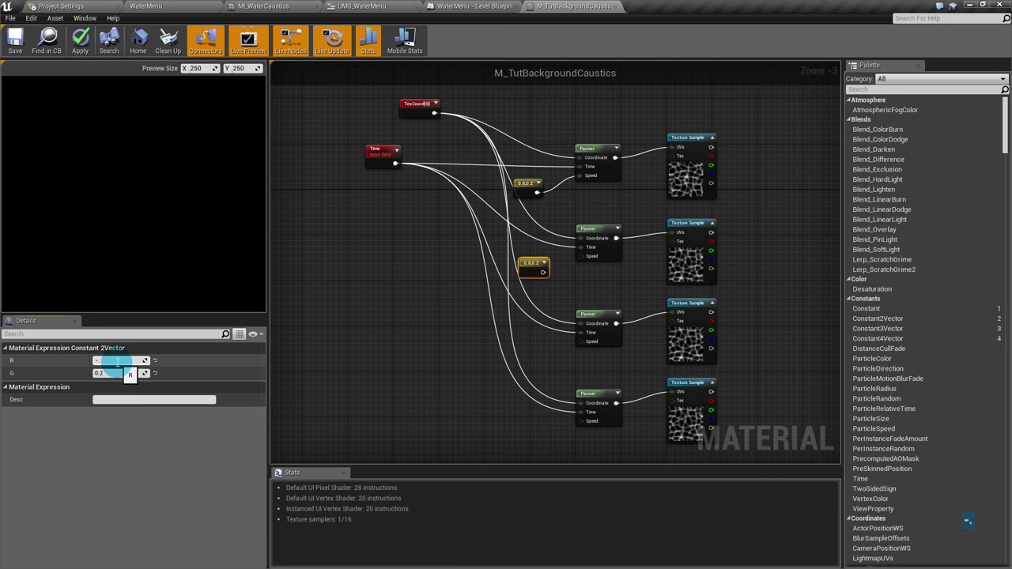
{"action": "type", "text": "-0.75"}
{"action": "key", "text": "Return"}
{"action": "left_click", "coordinate": [104, 374]}
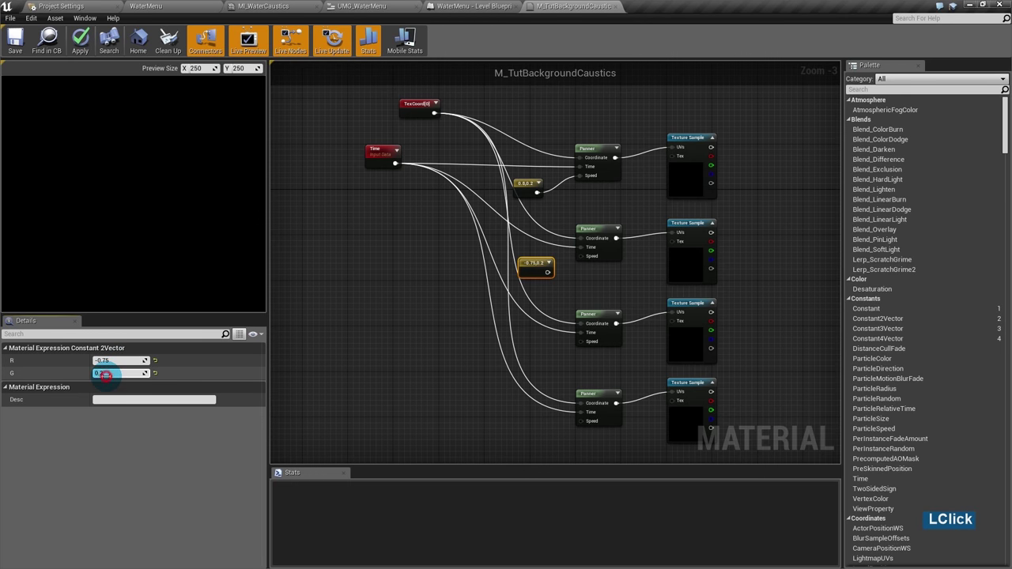
{"action": "type", "text": ".25"}
{"action": "key", "text": "Return"}
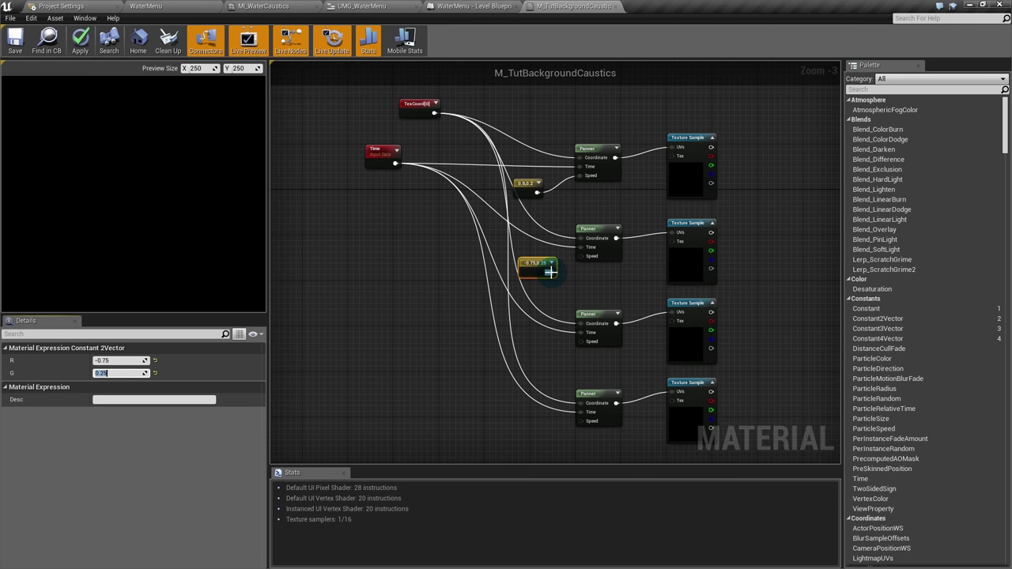
{"action": "left_click_drag", "start_coordinate": [550, 272], "coordinate": [583, 256]}
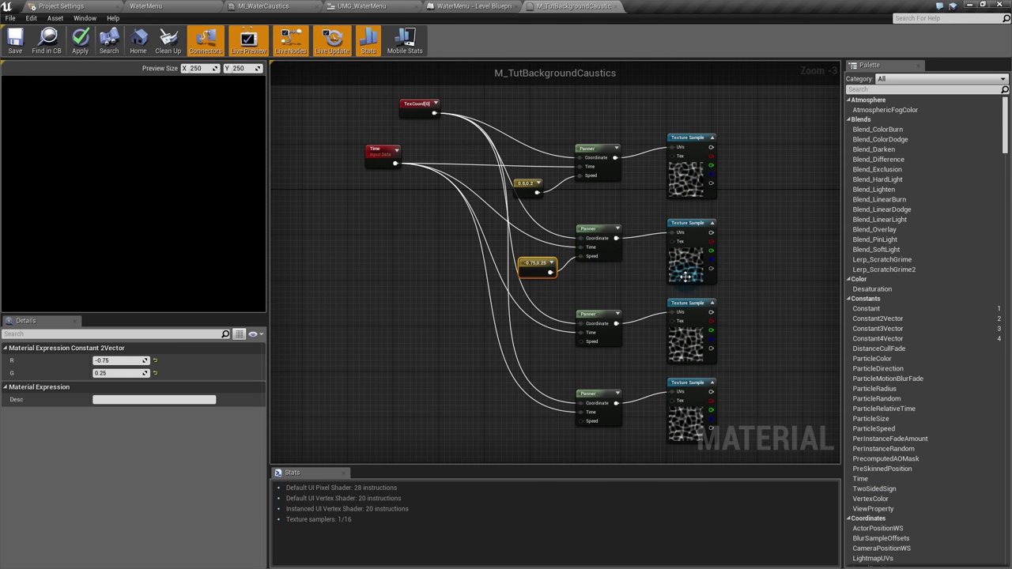
Step: Set the G value of the second Panner's speed vector to -0.25
{"action": "left_click", "coordinate": [685, 276]}
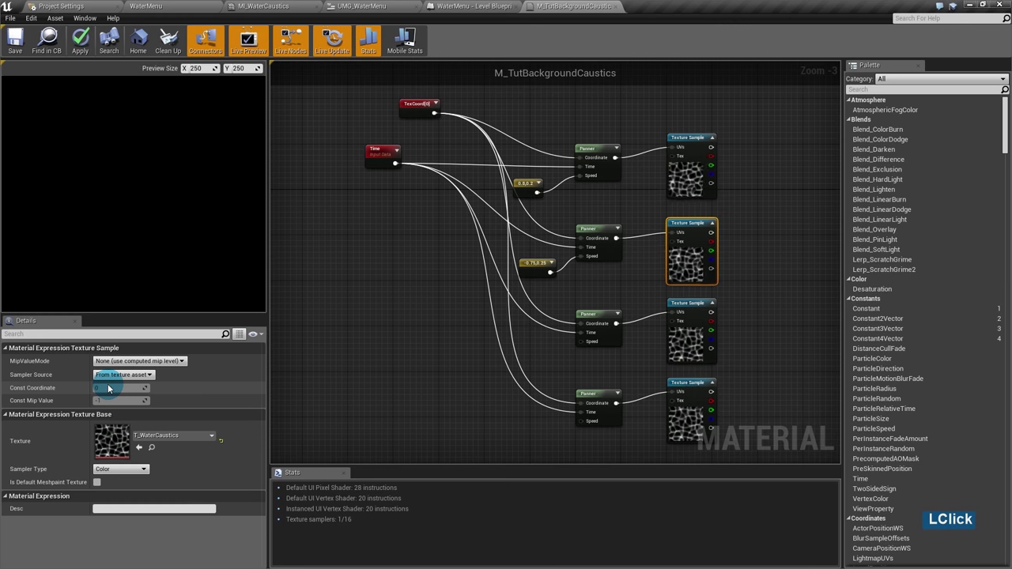
{"action": "left_click", "coordinate": [535, 277]}
{"action": "left_click", "coordinate": [126, 373]}
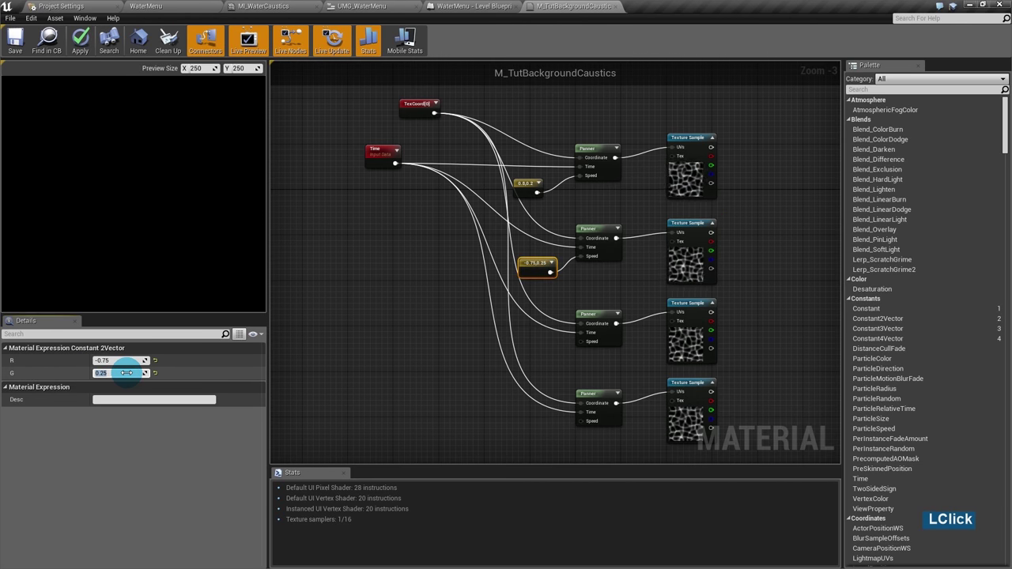
{"action": "key", "text": "Return"}
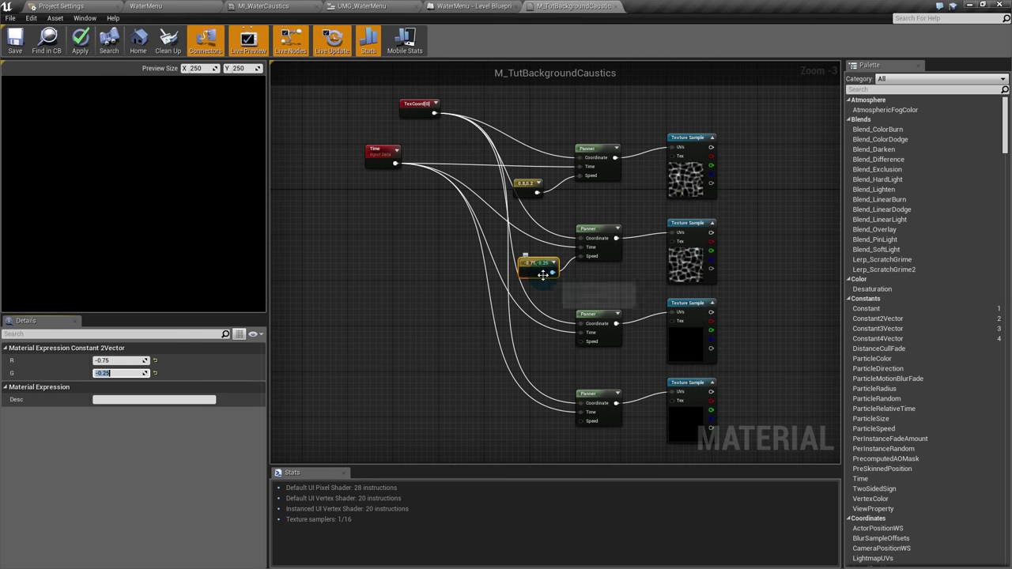
Step: Duplicate the second Panner's speed vector twice and connect one copy to the third Panner's Speed input
{"action": "left_click", "coordinate": [544, 274]}
{"action": "key", "text": "ctrl+w"}
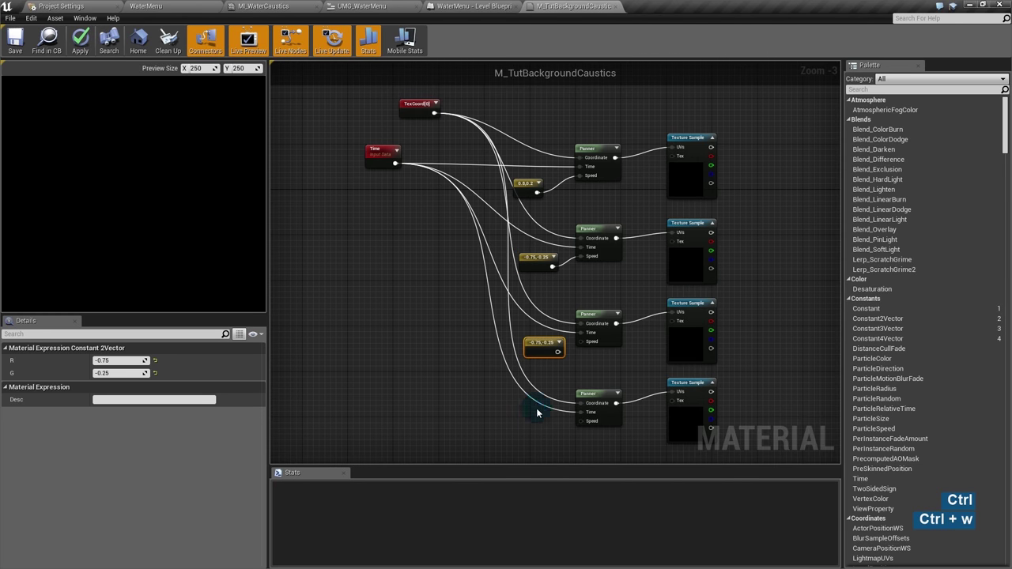
{"action": "key", "text": "ctrl+w"}
{"action": "left_click_drag", "start_coordinate": [558, 352], "coordinate": [581, 341]}
Step: Set the third Panner's speed vector to R 0.3 and G 0.7
{"action": "left_click", "coordinate": [119, 372]}
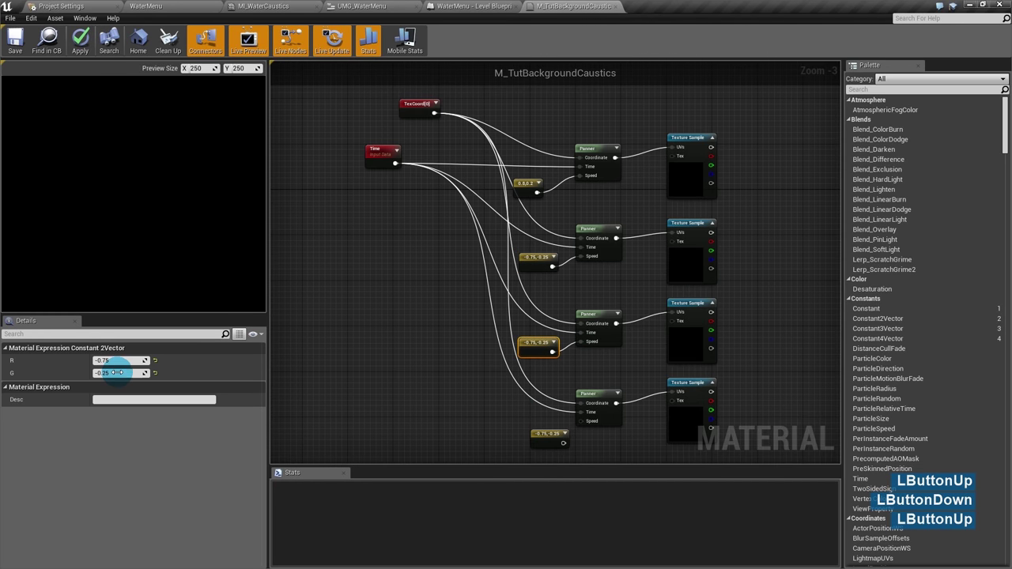
{"action": "left_click", "coordinate": [117, 360]}
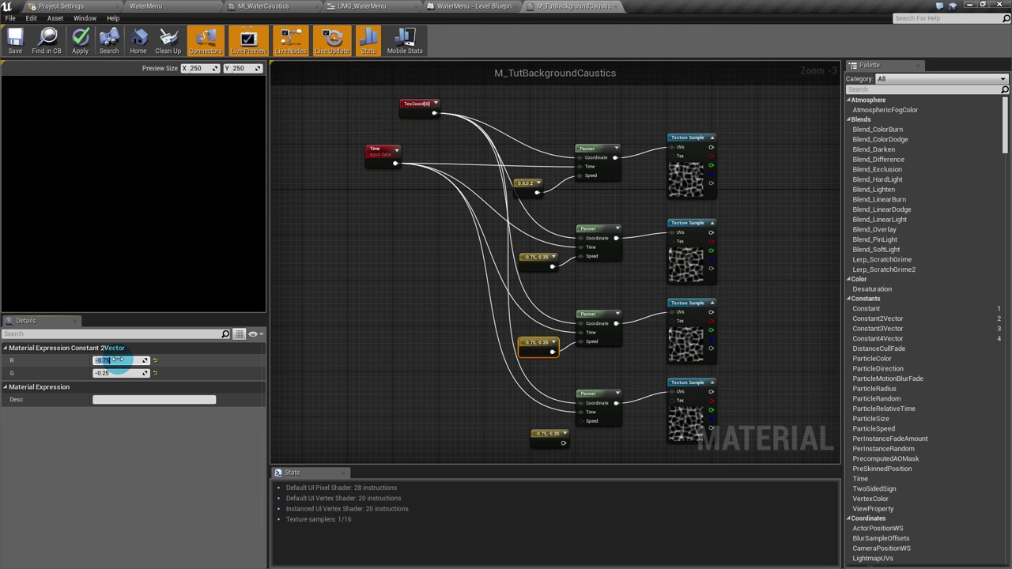
{"action": "type", "text": "0.3"}
{"action": "key", "text": "Tab"}
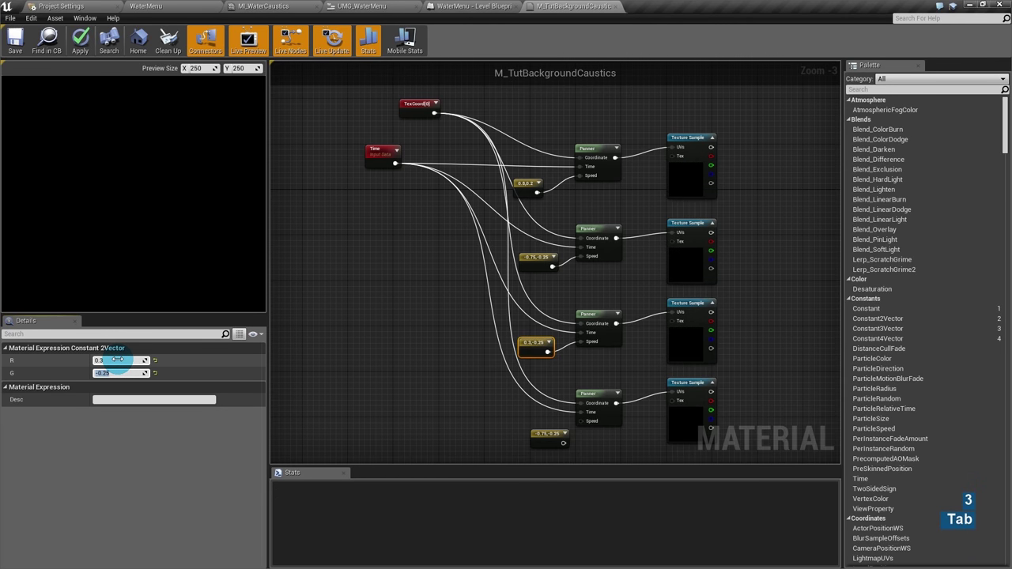
{"action": "type", "text": "0.7"}
{"action": "key", "text": "Return"}
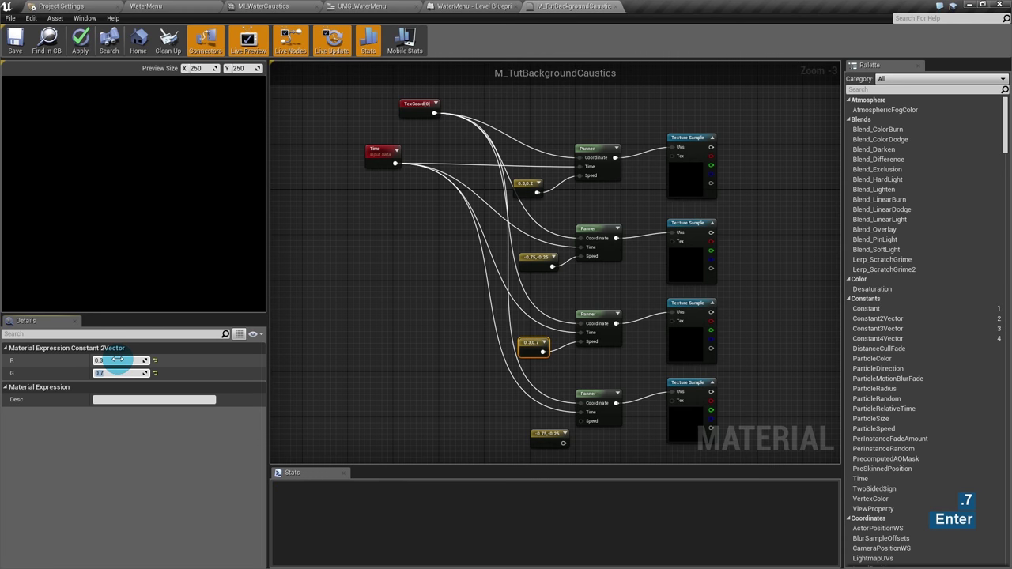
Step: Place the remaining speed vector copy beside the fourth Panner and connect it to that Panner's Speed input
{"action": "right_click_drag", "start_coordinate": [537, 443], "coordinate": [528, 394]}
{"action": "left_click", "coordinate": [526, 393]}
{"action": "left_click_drag", "start_coordinate": [525, 393], "coordinate": [543, 395]}
{"action": "left_click", "coordinate": [282, 412]}
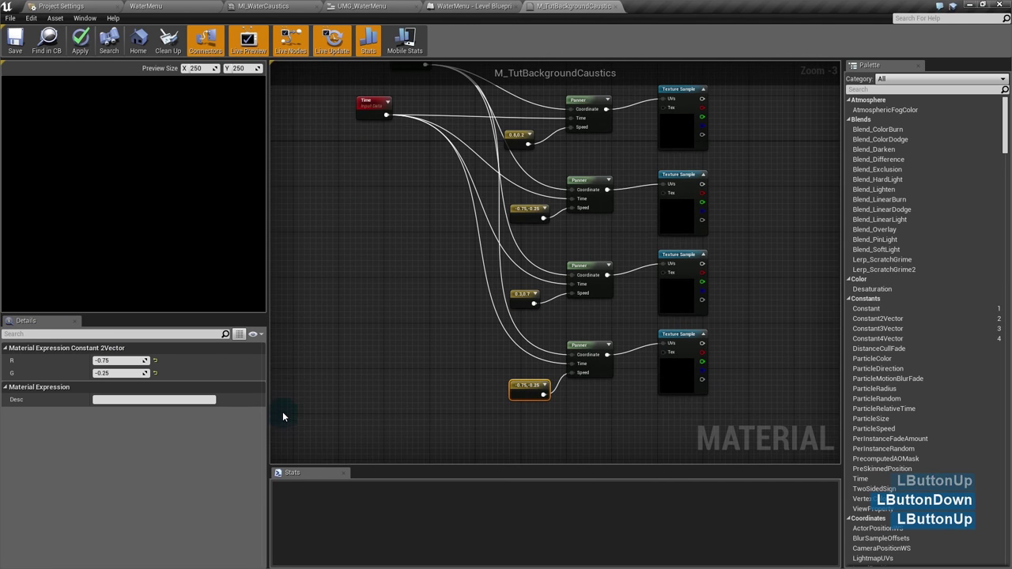
Step: Set the fourth Panner's speed vector to R -0.25 and G -0.8
{"action": "left_click", "coordinate": [111, 361]}
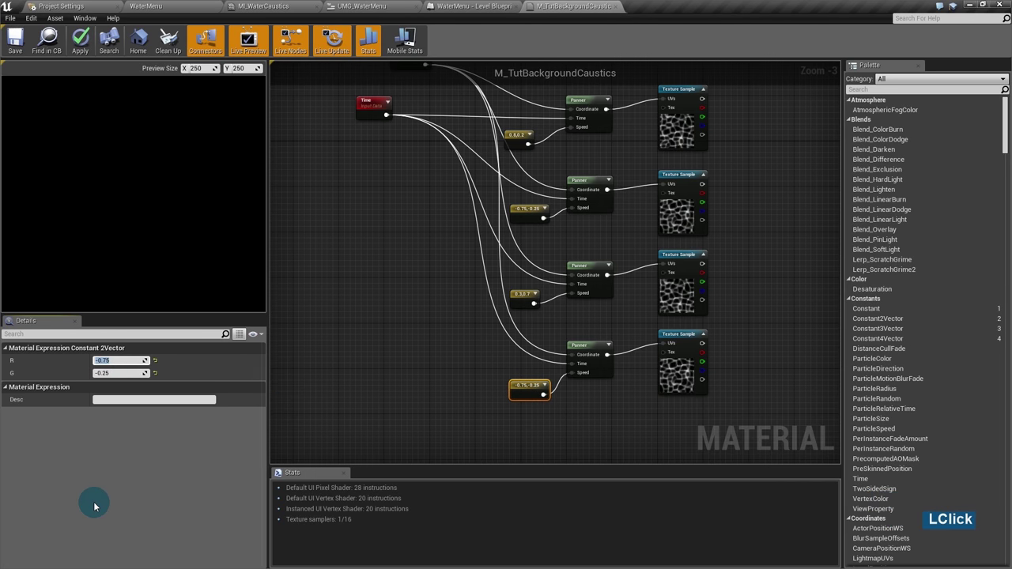
{"action": "type", "text": "-"}
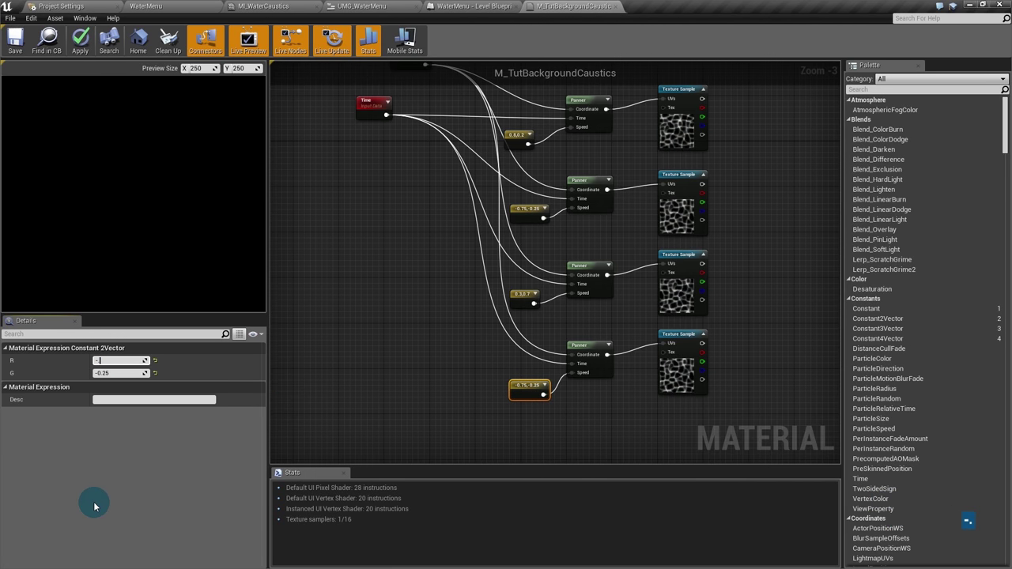
{"action": "type", "text": "0.25"}
{"action": "key", "text": "Return"}
{"action": "left_click", "coordinate": [119, 373]}
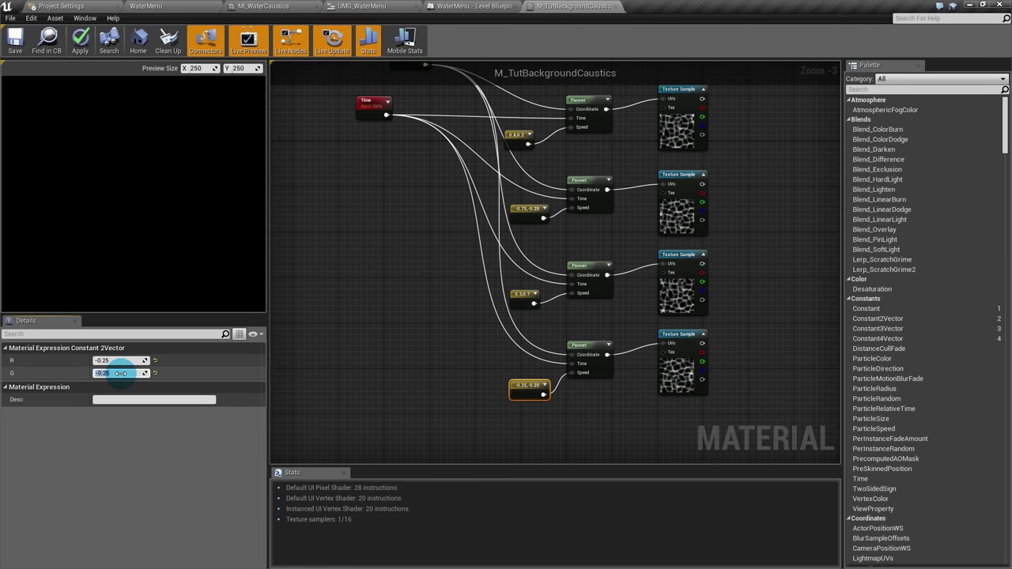
{"action": "left_click", "coordinate": [103, 360]}
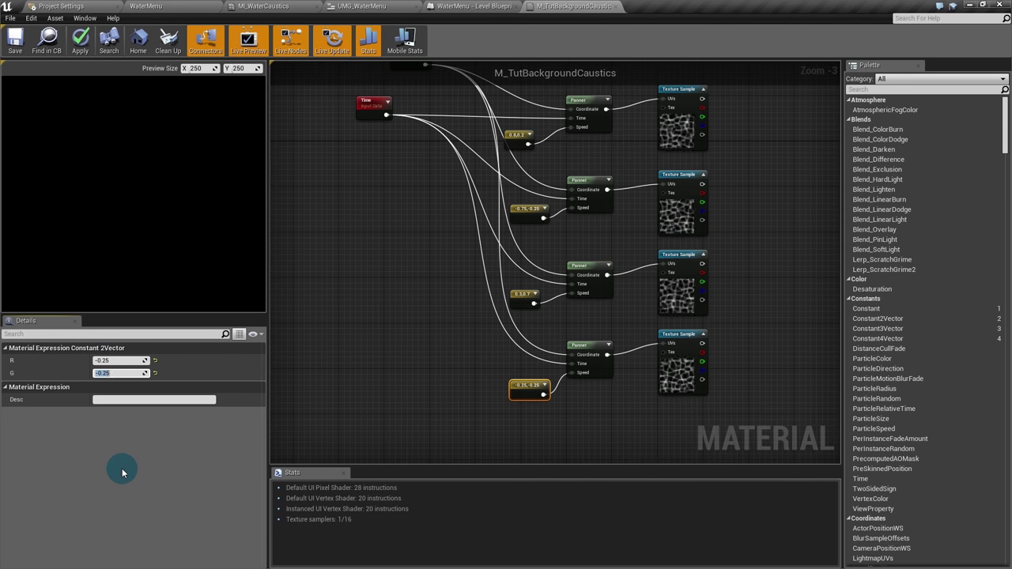
{"action": "type", "text": "-0.8"}
{"action": "key", "text": "Return"}
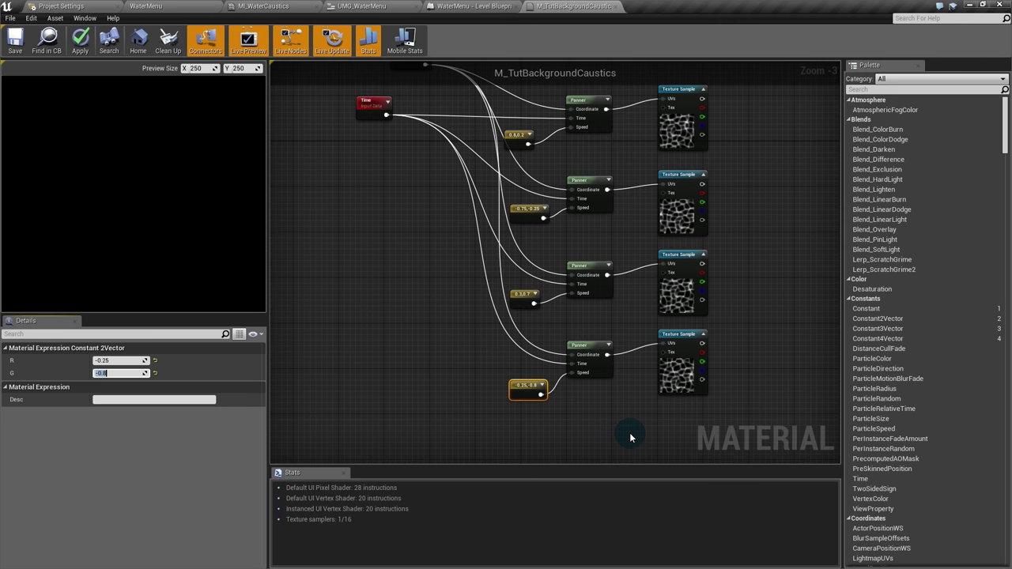
Step: Place an Add node after the upper two Texture Samples and connect their RGB outputs to its A and B inputs
{"action": "right_click_drag", "start_coordinate": [633, 422], "coordinate": [451, 460]}
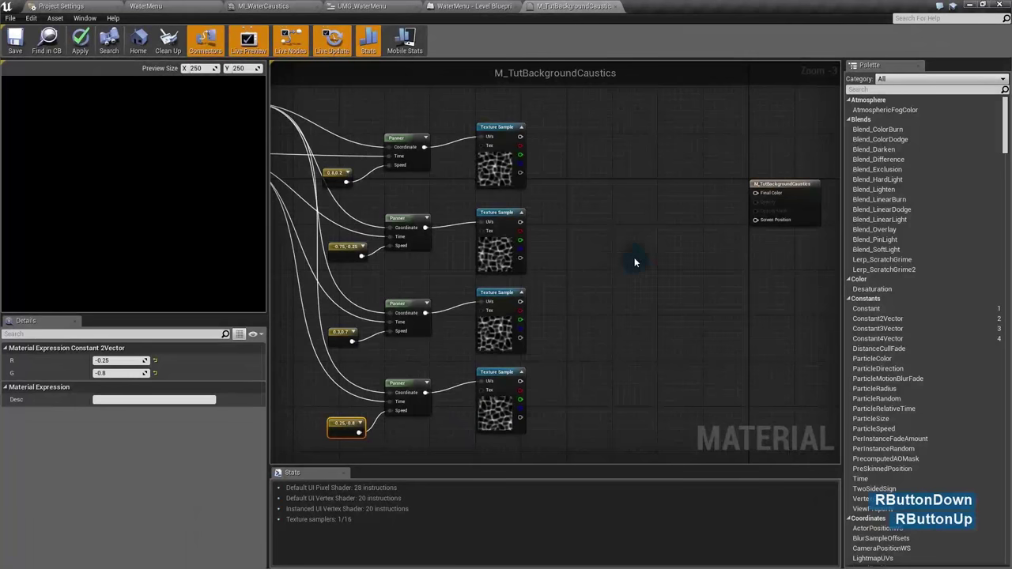
{"action": "left_click", "coordinate": [557, 193]}
{"action": "left_click_drag", "start_coordinate": [520, 173], "coordinate": [563, 203]}
{"action": "left_click_drag", "start_coordinate": [565, 212], "coordinate": [522, 260]}
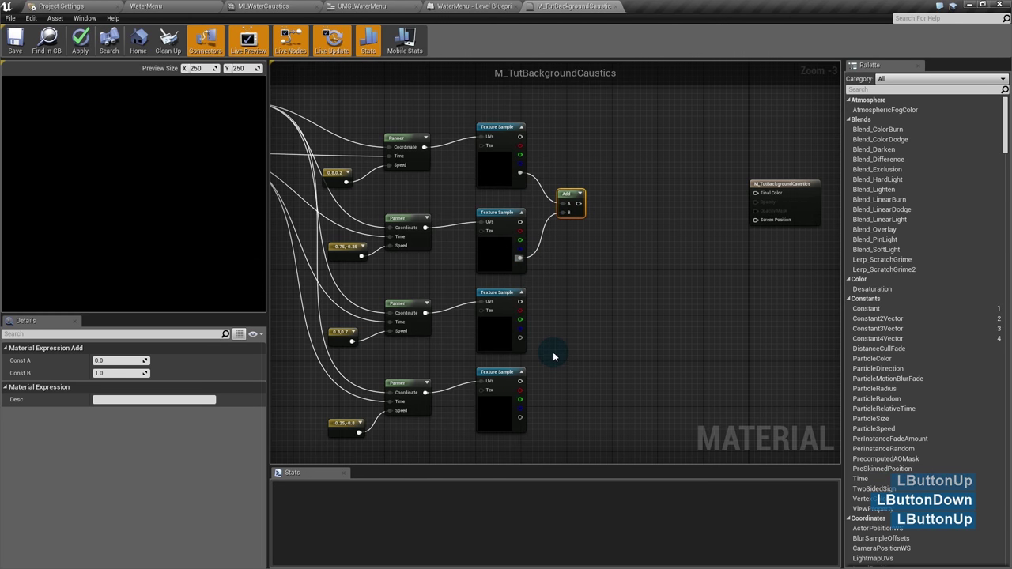
{"action": "left_click_drag", "start_coordinate": [520, 172], "coordinate": [524, 136], "text": "ctrl"}
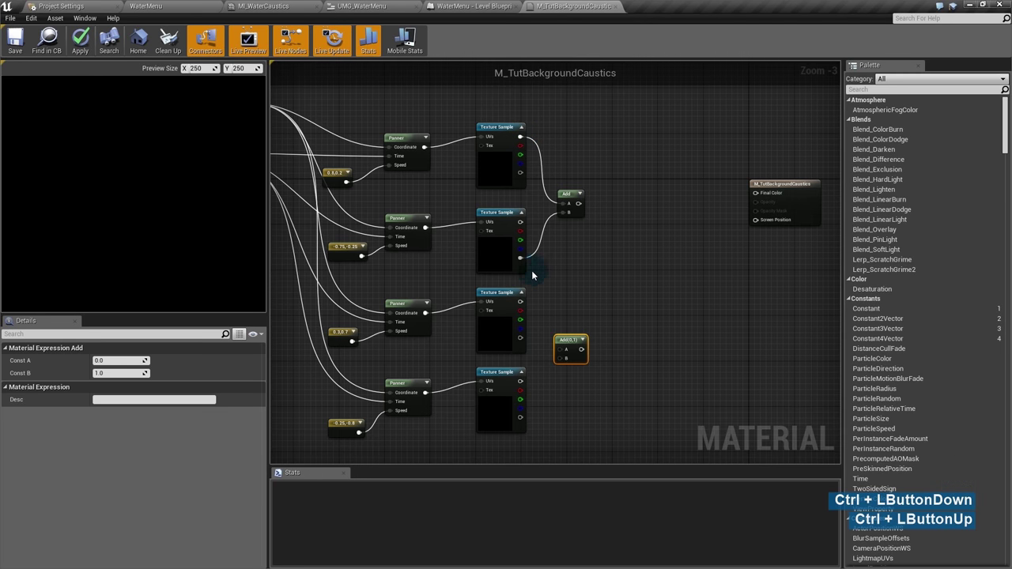
{"action": "left_click_drag", "start_coordinate": [521, 258], "coordinate": [520, 222], "text": "ctrl"}
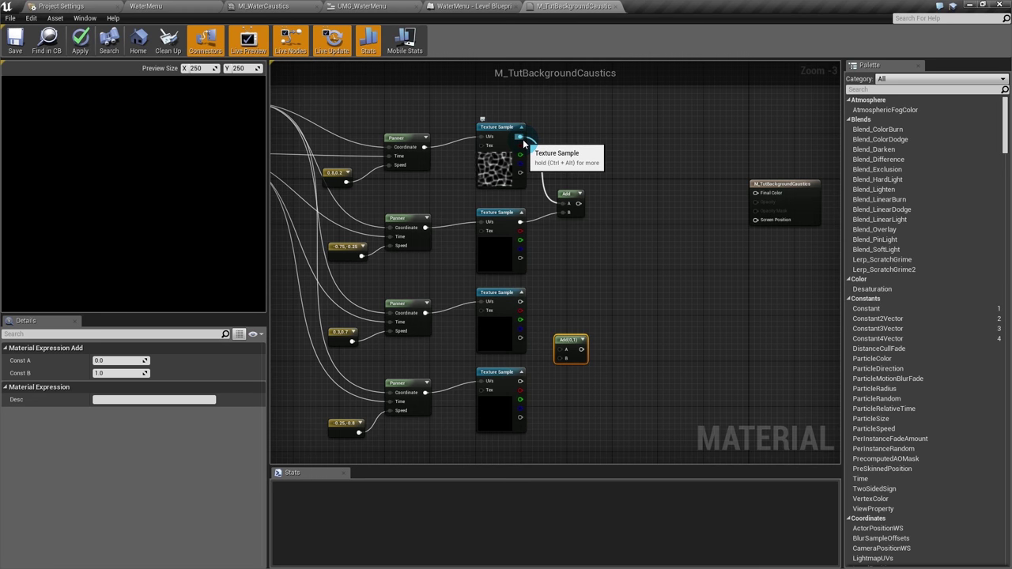
Step: Connect the RGB outputs of the lower two Texture Samples to a second Add node and align both Add nodes beside their textures
{"action": "left_click_drag", "start_coordinate": [520, 301], "coordinate": [519, 382]}
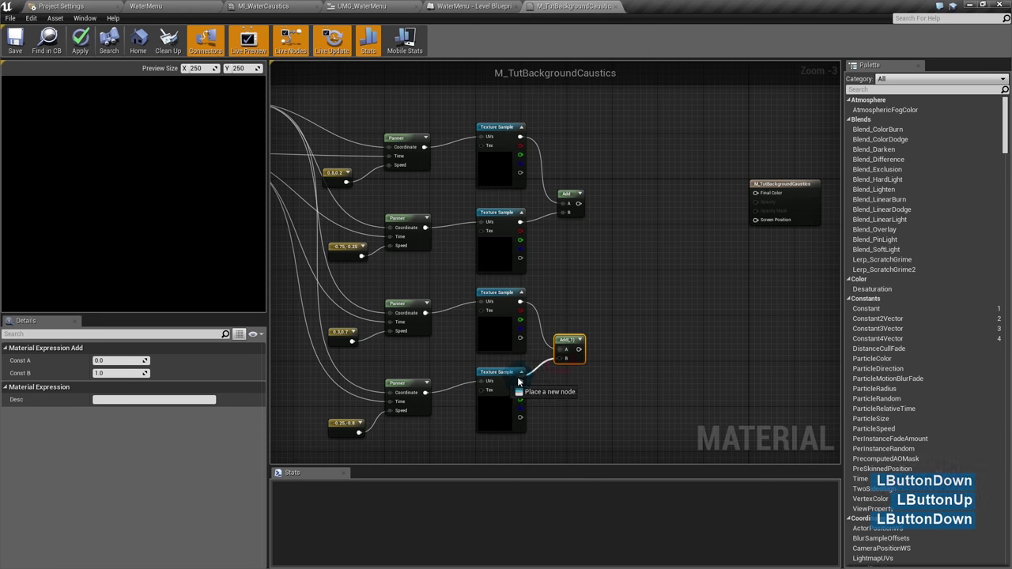
{"action": "left_click_drag", "start_coordinate": [558, 348], "coordinate": [552, 340]}
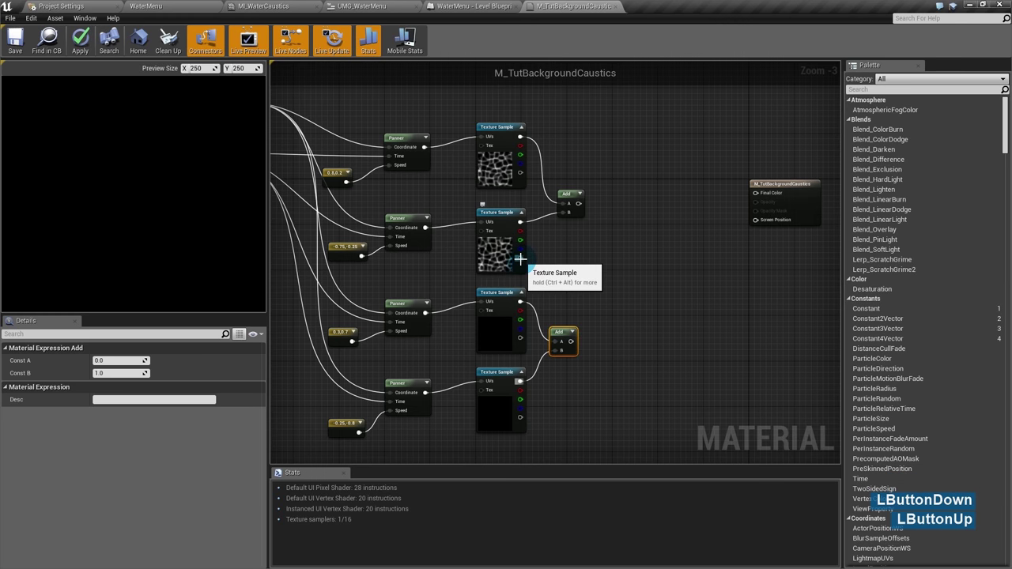
{"action": "left_click_drag", "start_coordinate": [571, 202], "coordinate": [569, 181]}
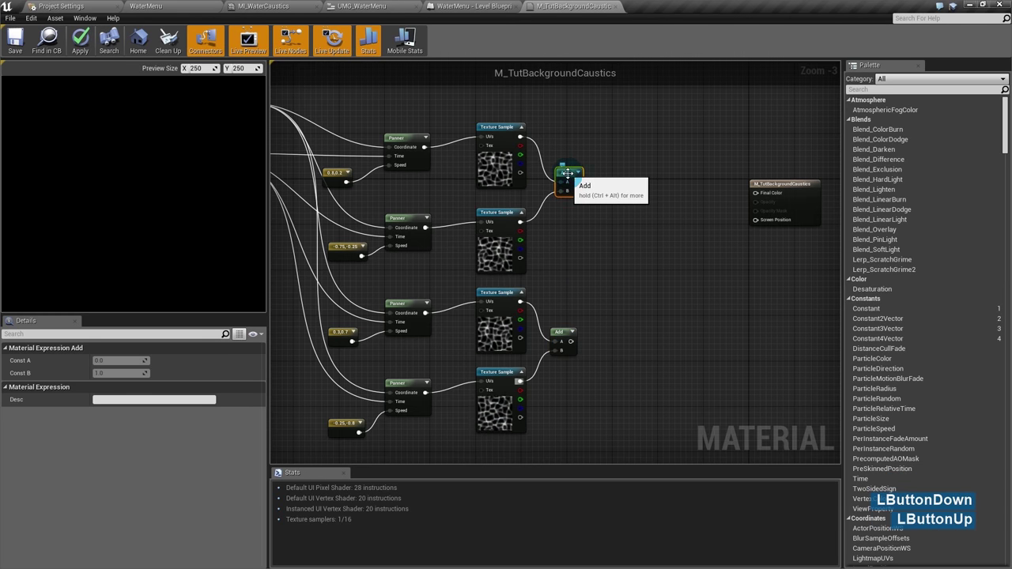
Step: Place a third Add node and connect the outputs of the two existing Add nodes to its A and B inputs
{"action": "left_click", "coordinate": [623, 243]}
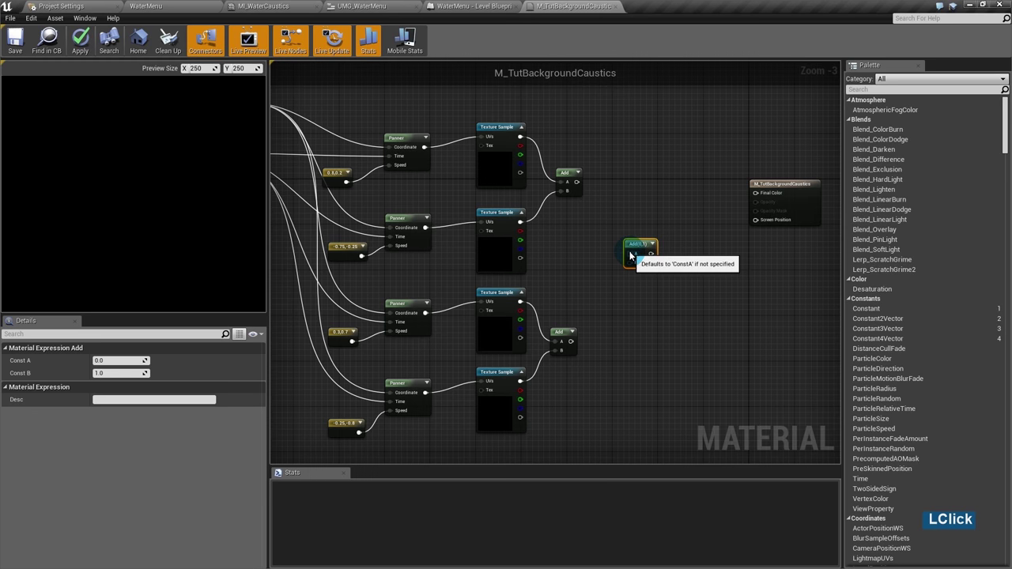
{"action": "left_click_drag", "start_coordinate": [630, 255], "coordinate": [583, 187]}
{"action": "left_click_drag", "start_coordinate": [571, 341], "coordinate": [625, 263]}
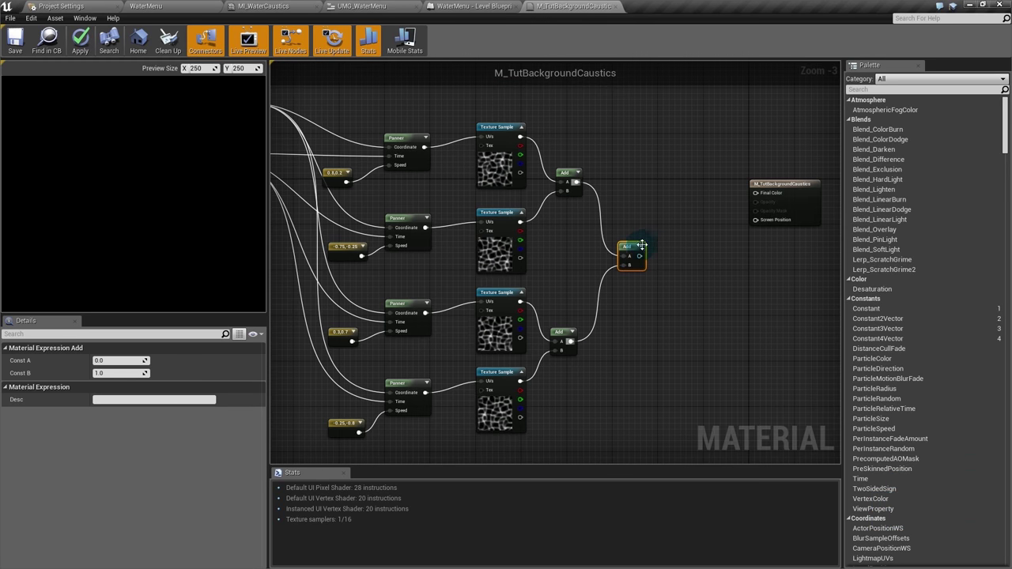
Step: Expand the final Add node's thumbnail and start previewing that node to check the combined caustics
{"action": "left_click", "coordinate": [640, 247]}
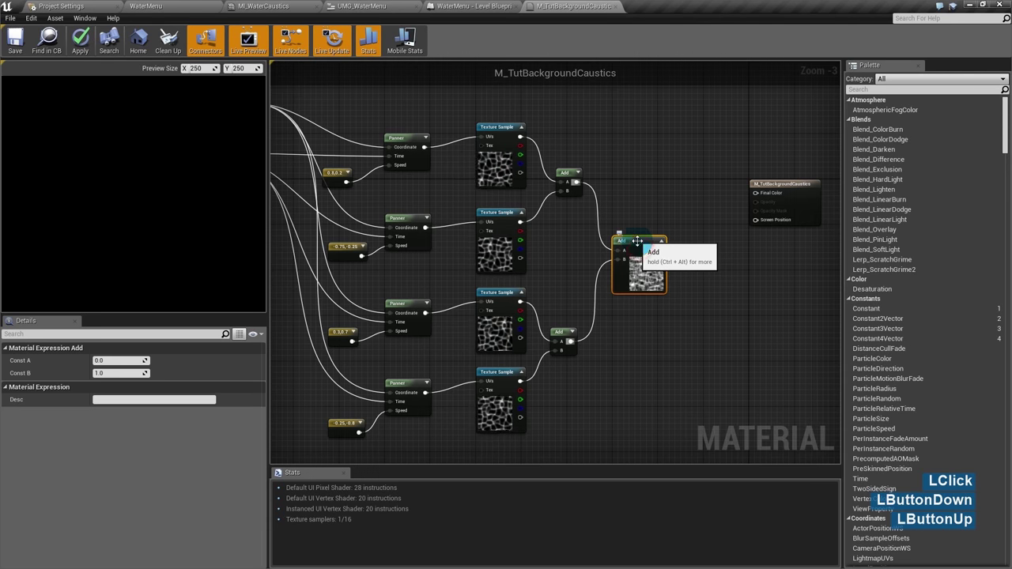
{"action": "right_click", "coordinate": [639, 248]}
{"action": "left_click", "coordinate": [676, 249]}
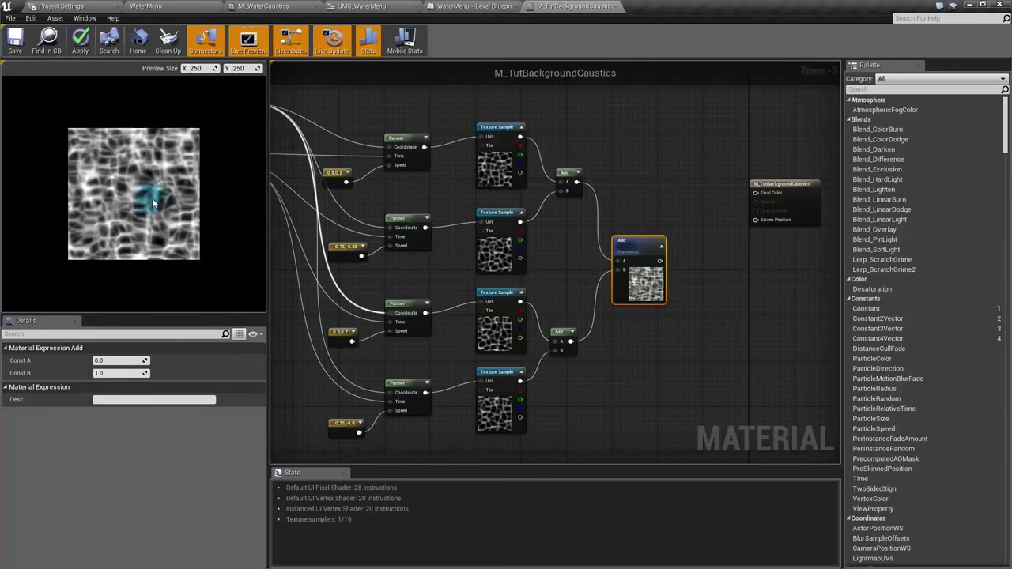
Step: Move the material output node farther away, add a Multiply node fed by the final Add, and set its Const B to 0.8
{"action": "right_click_drag", "start_coordinate": [791, 197], "coordinate": [721, 198]}
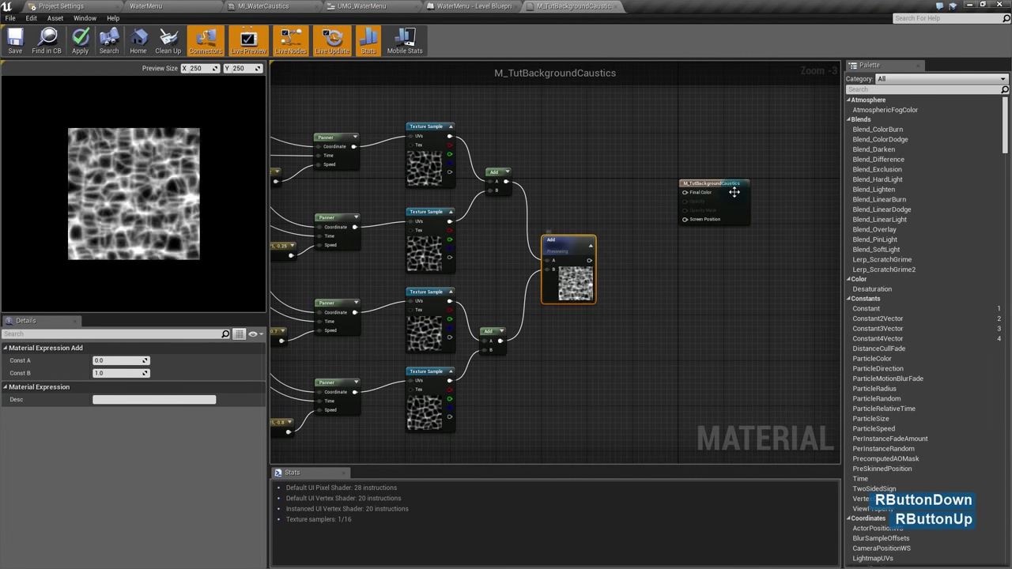
{"action": "left_click_drag", "start_coordinate": [724, 188], "coordinate": [810, 255]}
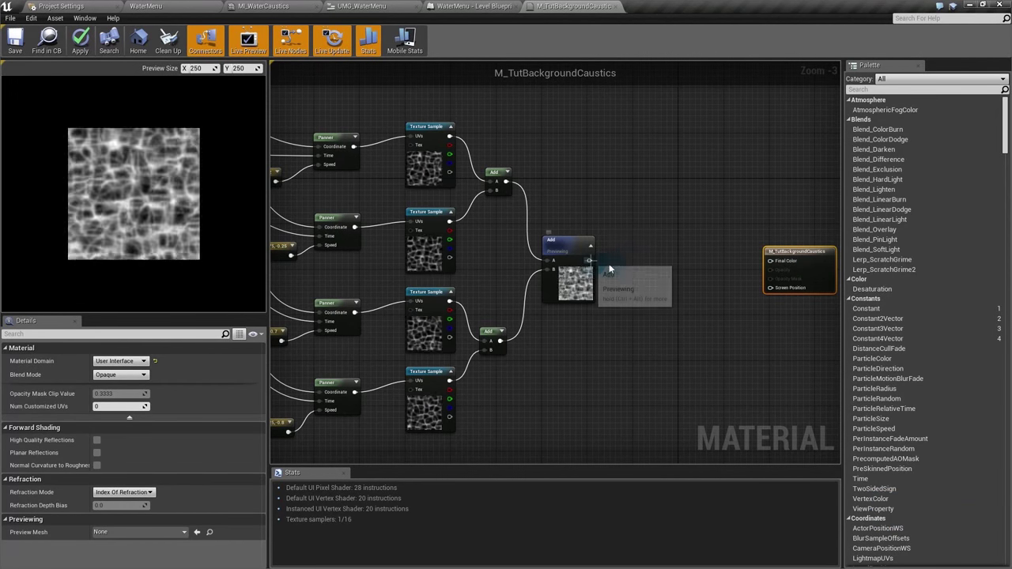
{"action": "left_click_drag", "start_coordinate": [589, 261], "coordinate": [617, 263]}
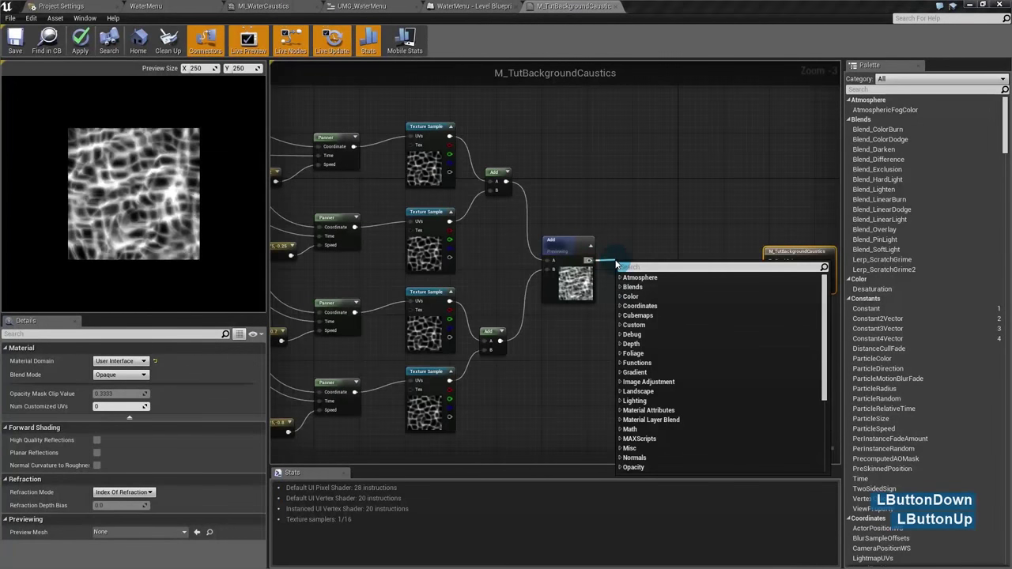
{"action": "type", "text": "multi"}
{"action": "key", "text": "Return"}
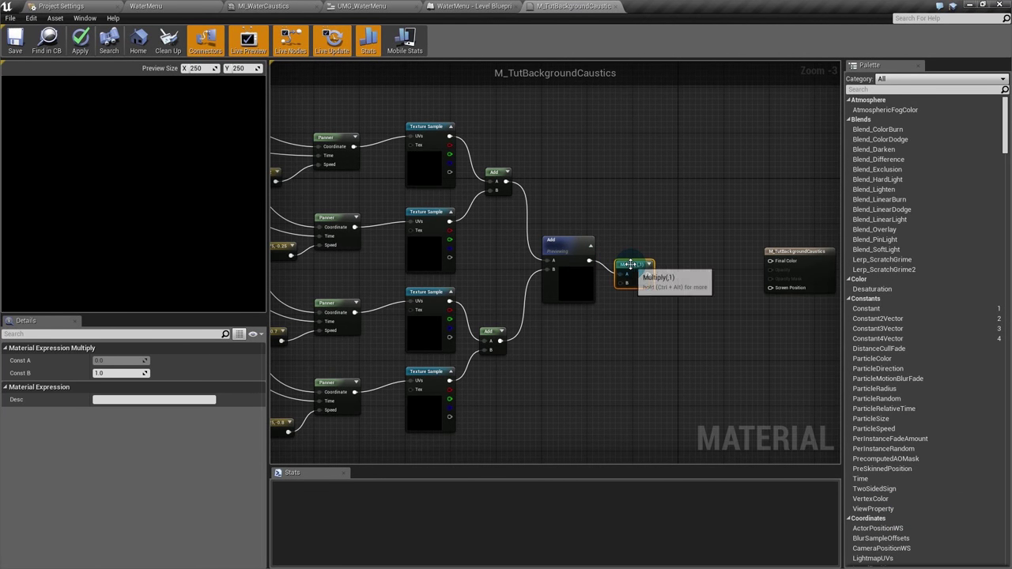
{"action": "left_click_drag", "start_coordinate": [630, 264], "coordinate": [631, 251]}
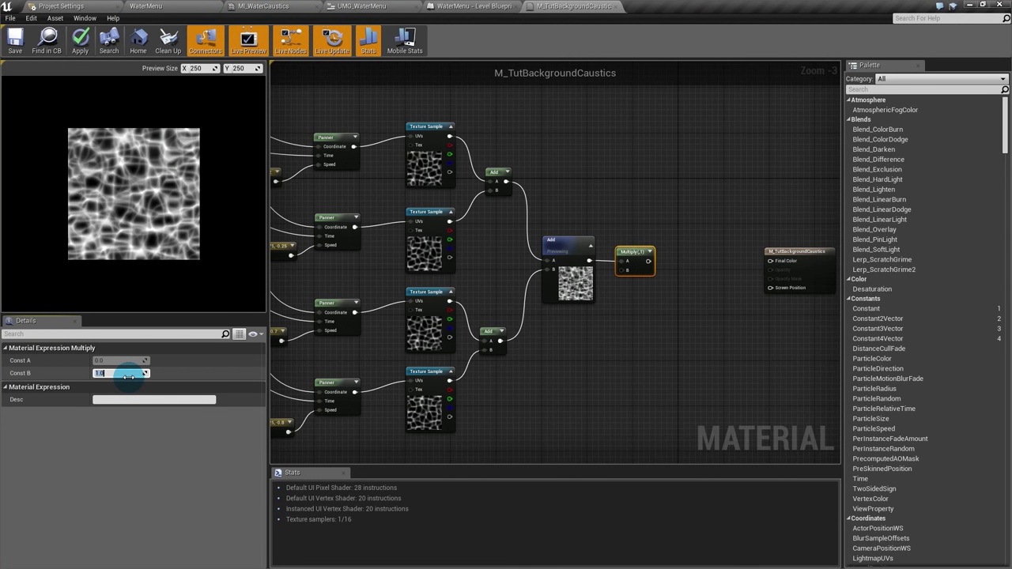
{"action": "left_click", "coordinate": [162, 374]}
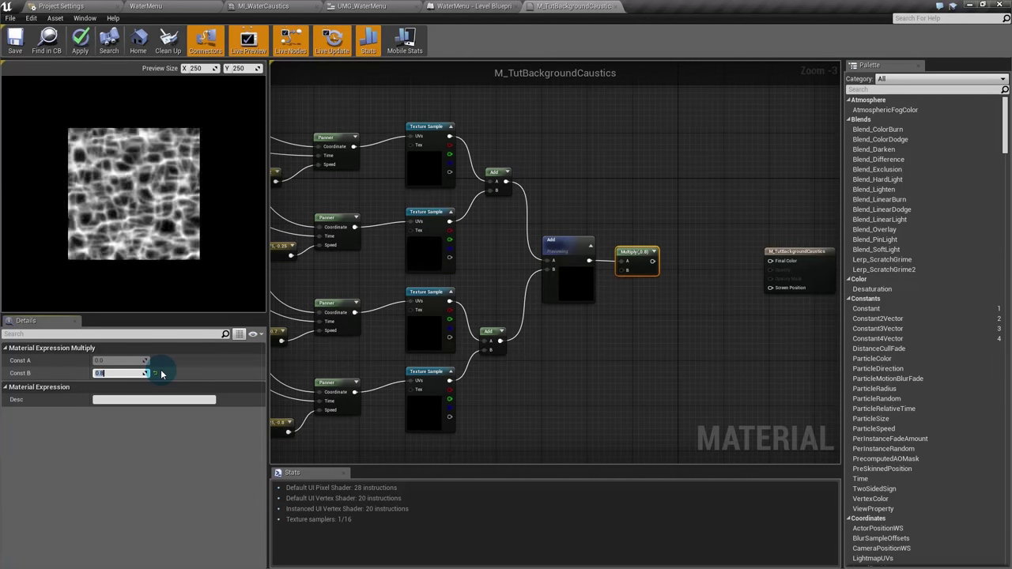
Step: Start previewing the Multiply node and set its Const B to 0.5
{"action": "right_click", "coordinate": [631, 261]}
{"action": "left_click", "coordinate": [664, 263]}
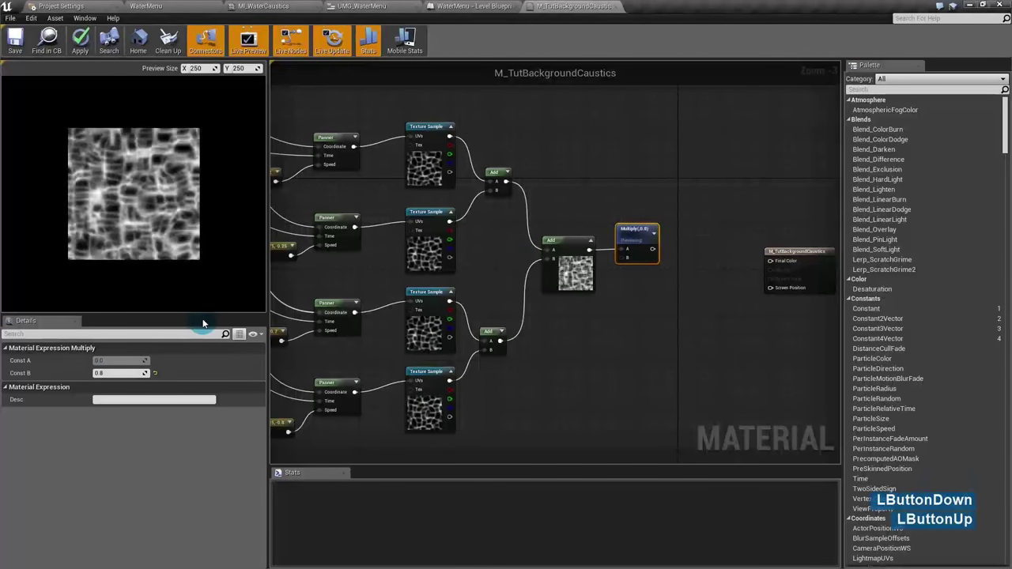
{"action": "left_click", "coordinate": [136, 542]}
{"action": "type", "text": ".5"}
{"action": "key", "text": "Return"}
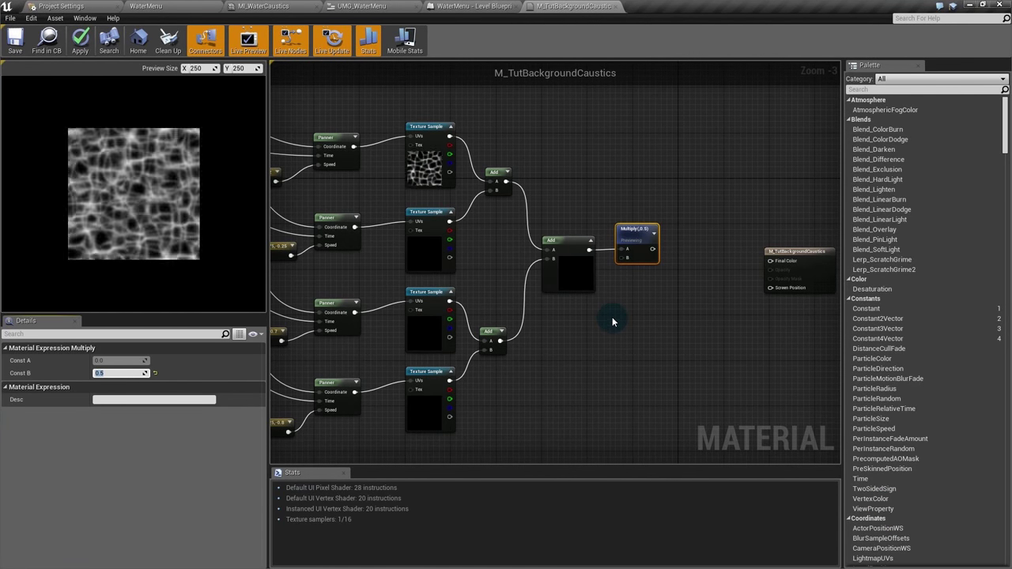
Step: Add a Power node between the Multiply and the material output, and connect the Multiply's output to its Base input
{"action": "right_click_drag", "start_coordinate": [677, 281], "coordinate": [617, 284]}
{"action": "left_click", "coordinate": [758, 273]}
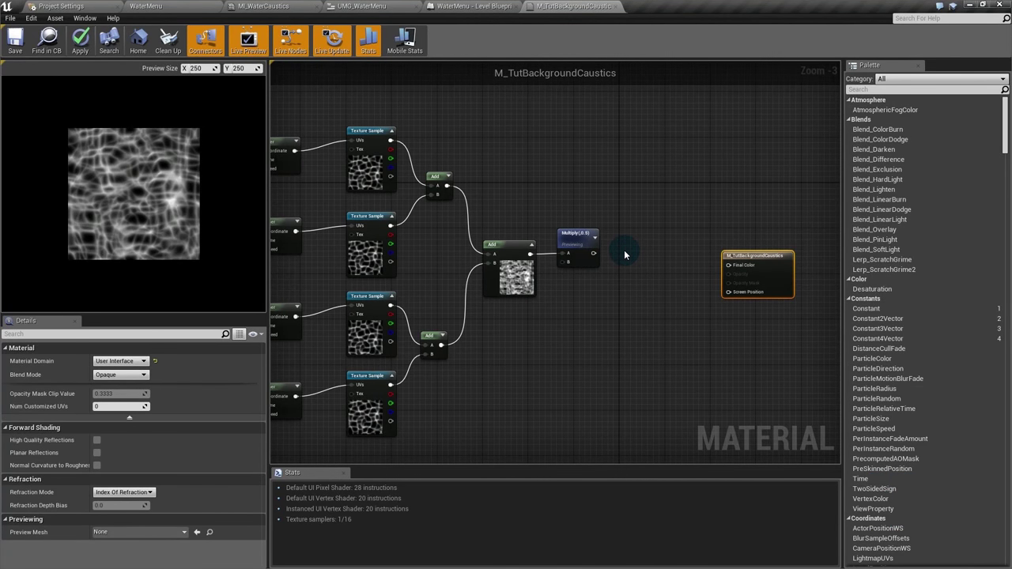
{"action": "left_click", "coordinate": [623, 253]}
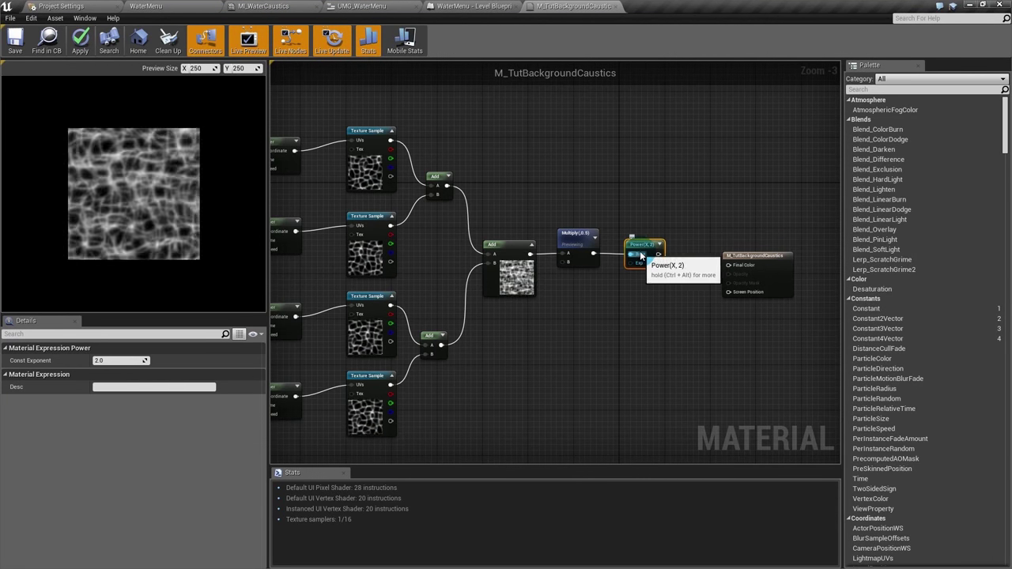
Step: Start previewing the Power node, line up the Multiply, Power and output nodes, and connect Power's output to the material's Final Color
{"action": "left_click", "coordinate": [113, 361]}
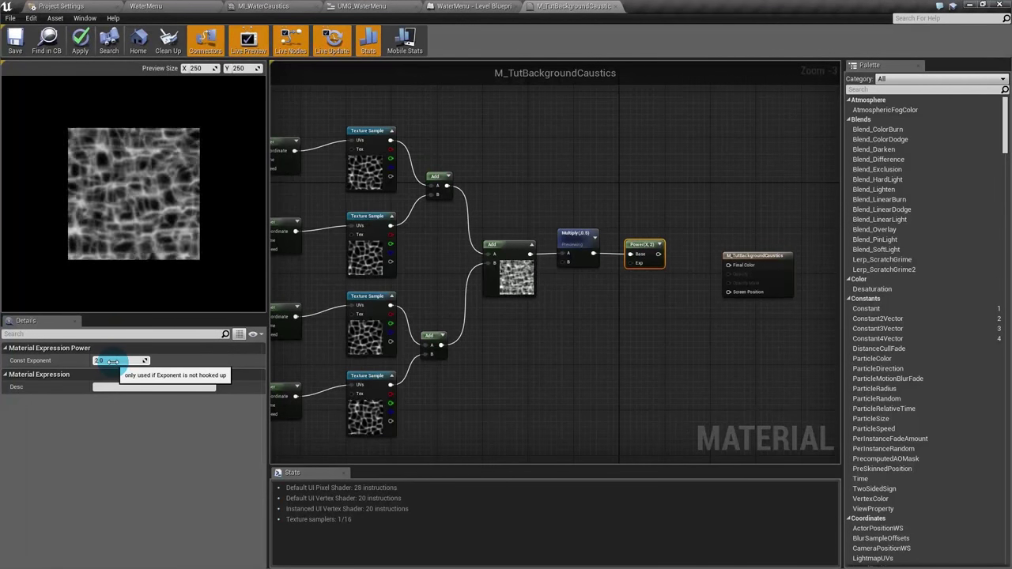
{"action": "left_click", "coordinate": [574, 312]}
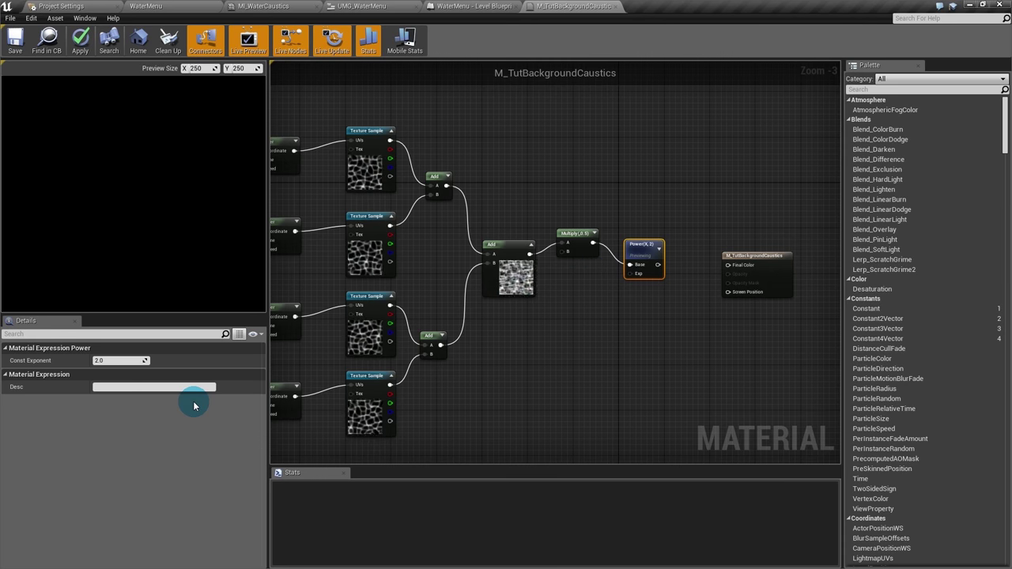
{"action": "left_click", "coordinate": [576, 245]}
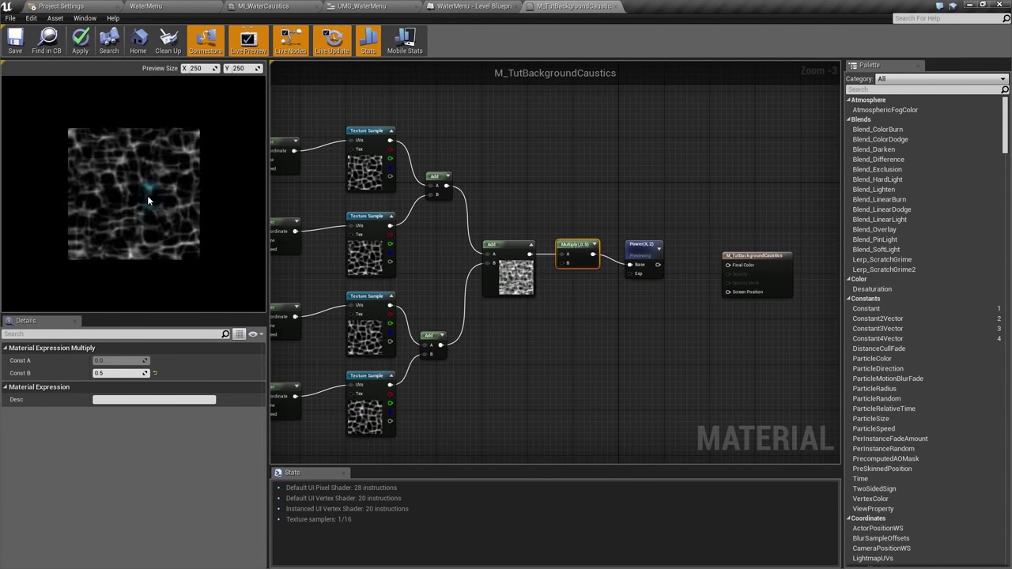
{"action": "left_click_drag", "start_coordinate": [640, 245], "coordinate": [749, 244]}
{"action": "left_click", "coordinate": [638, 241]}
{"action": "left_click", "coordinate": [110, 361]}
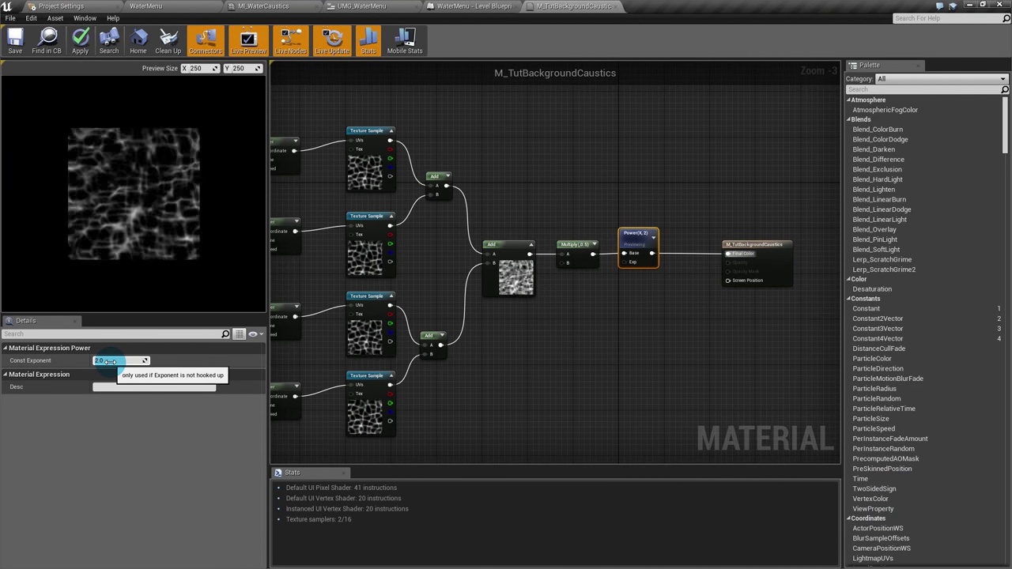
{"action": "key", "text": "Delete"}
{"action": "left_click", "coordinate": [587, 346]}
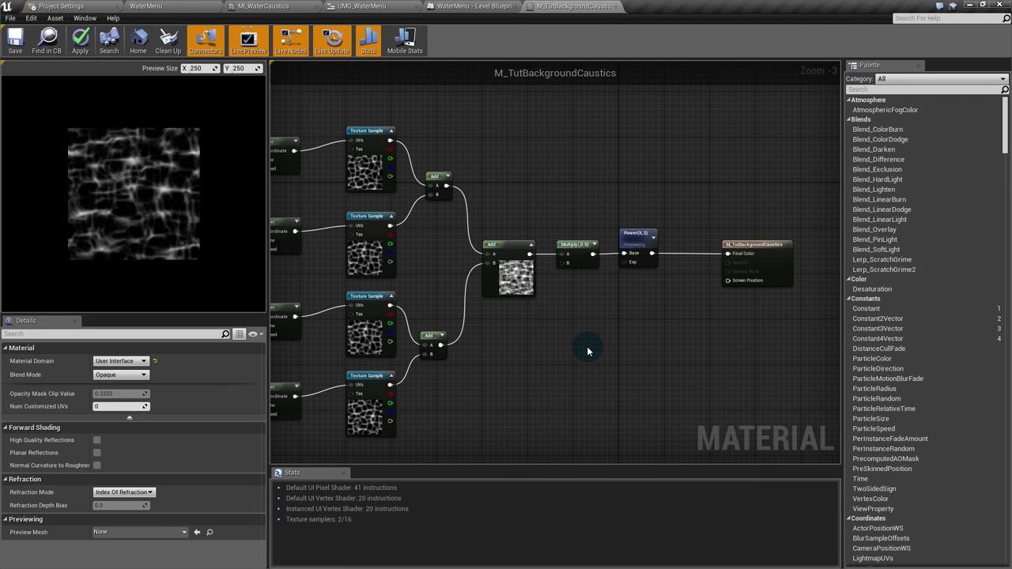
Step: Add a scalar parameter named CausticsContrast with a default value of 3 and connect it to the Power node's Exp input
{"action": "key", "text": "s"}
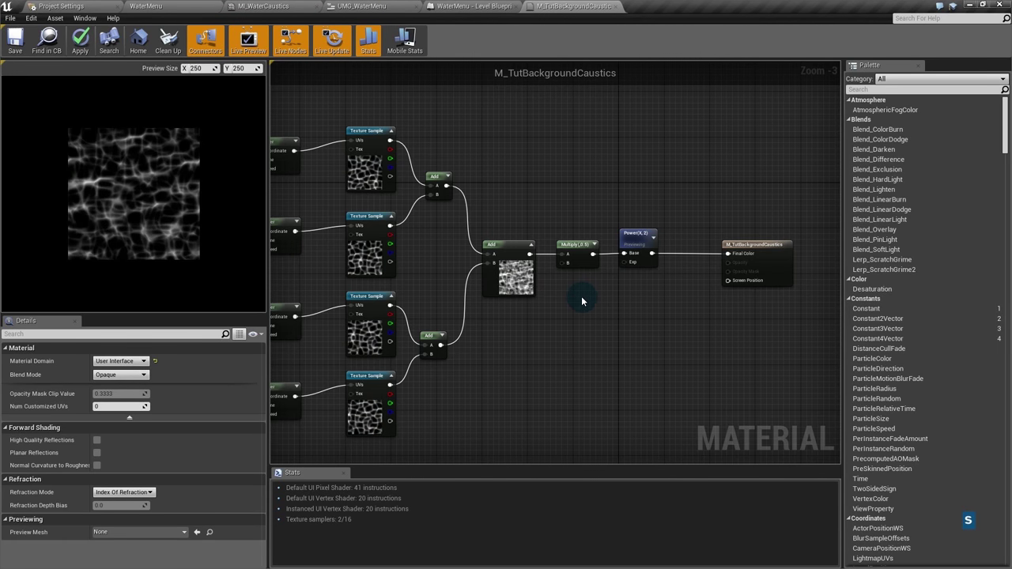
{"action": "left_click", "coordinate": [582, 301]}
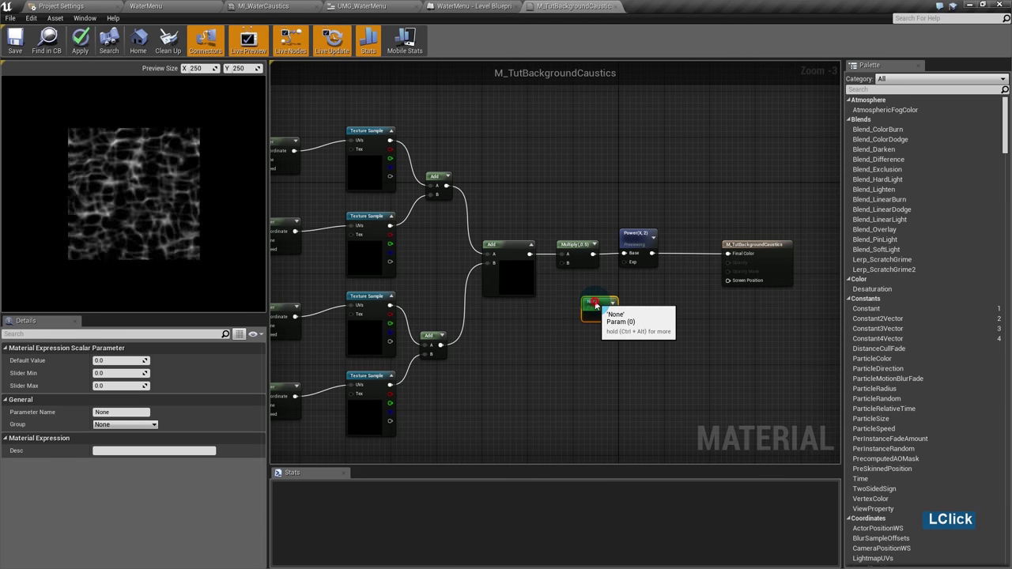
{"action": "type", "text": "CausticsC"}
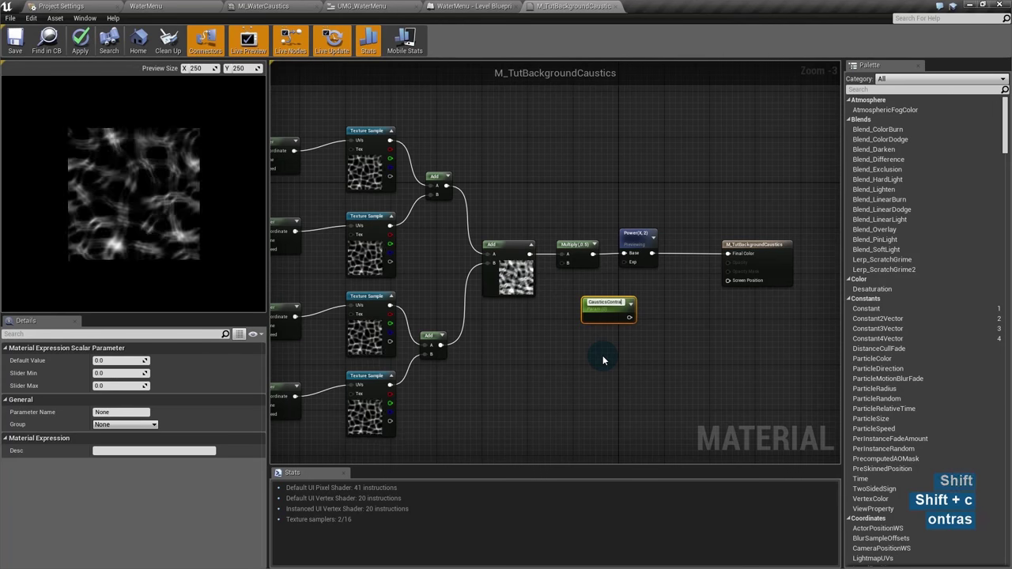
{"action": "type", "text": "ontrast"}
{"action": "key", "text": "Return"}
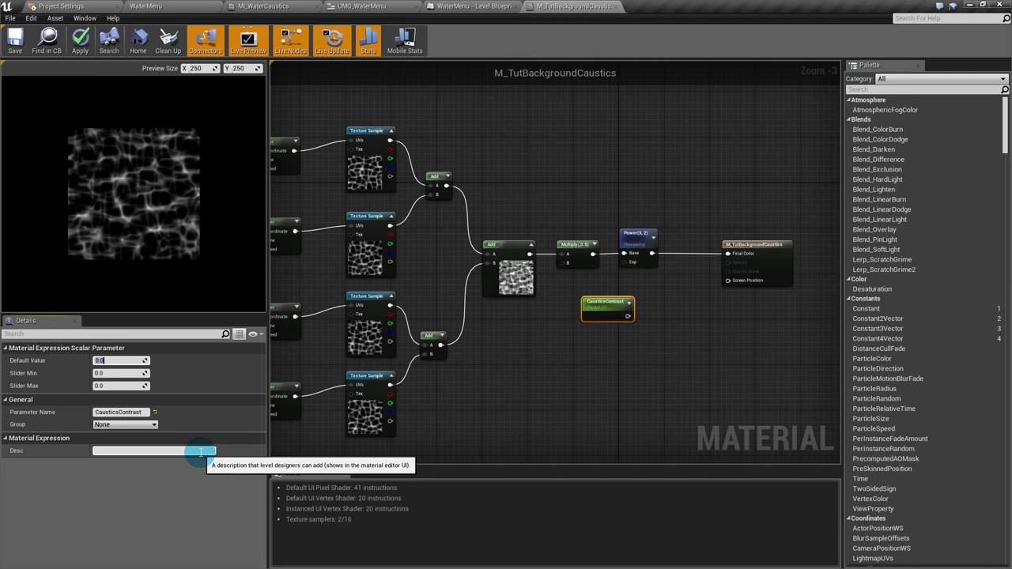
{"action": "type", "text": "3"}
{"action": "key", "text": "Return"}
{"action": "left_click_drag", "start_coordinate": [628, 316], "coordinate": [624, 261]}
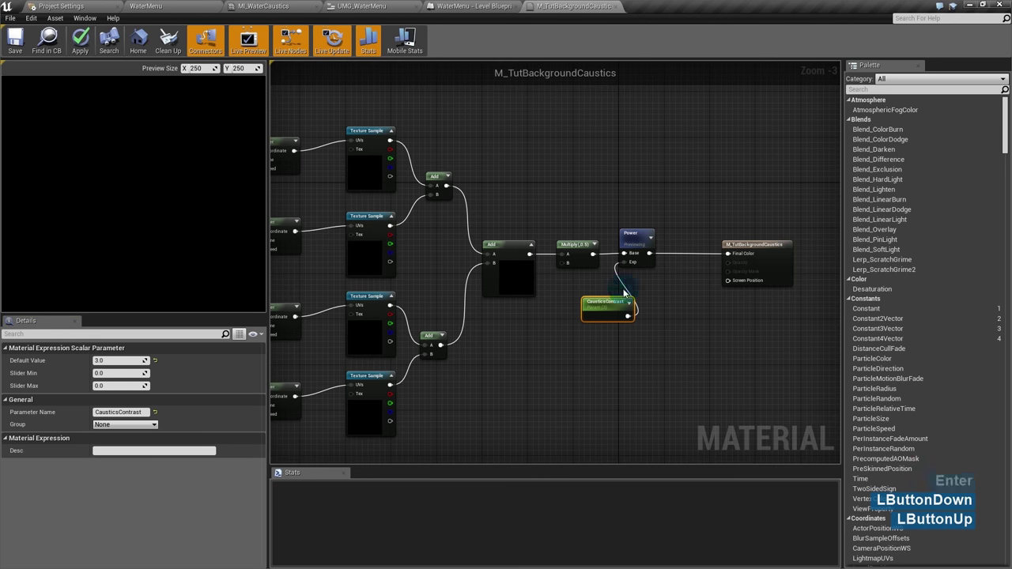
Step: Add a scalar parameter named CausticsStrength, connect it to the B input of the Multiply before Power, and set its default value to 0.5
{"action": "left_click_drag", "start_coordinate": [628, 315], "coordinate": [523, 315]}
{"action": "left_click", "coordinate": [506, 312]}
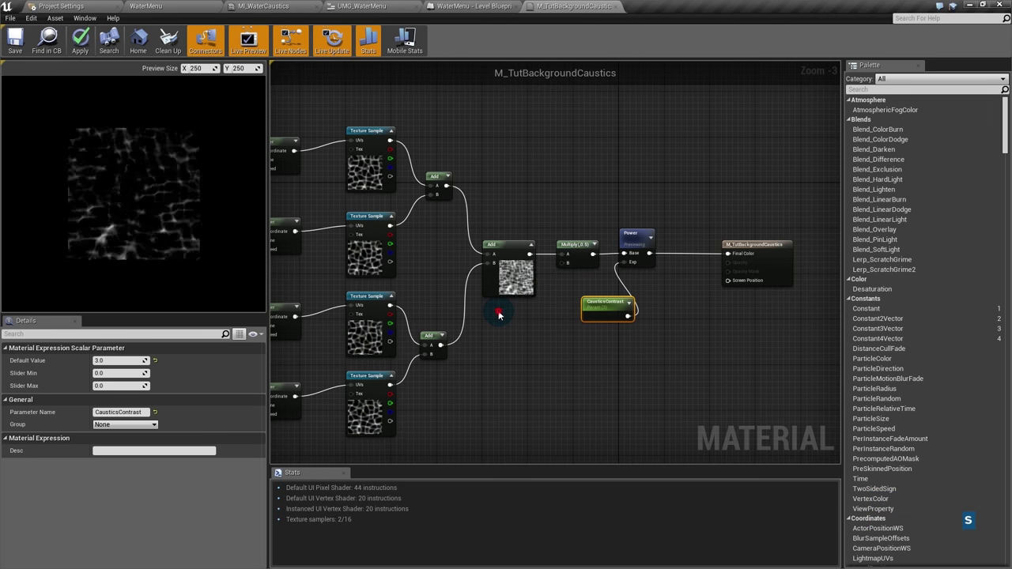
{"action": "type", "text": "CausticsStrength"}
{"action": "key", "text": "Return"}
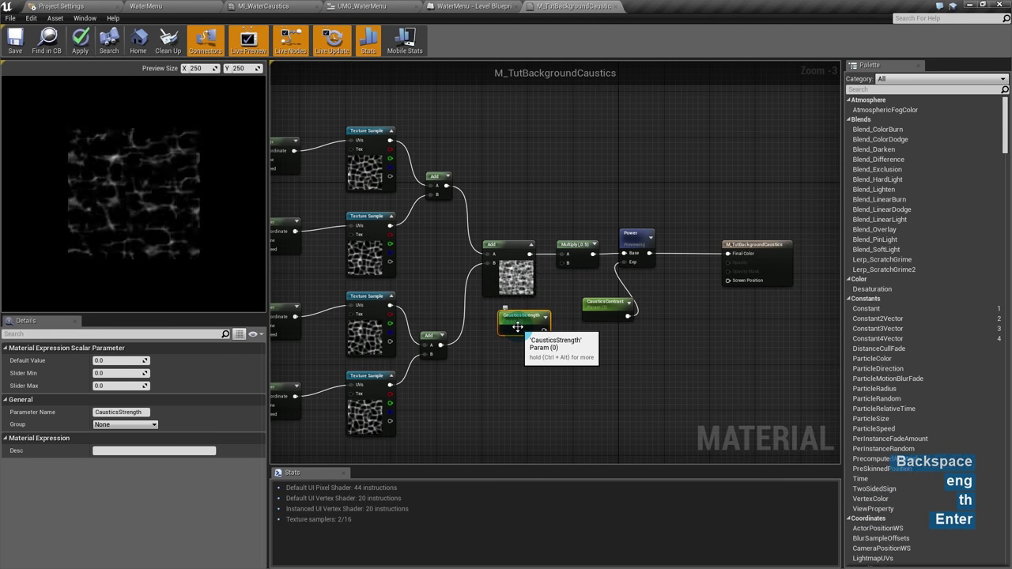
{"action": "left_click_drag", "start_coordinate": [545, 329], "coordinate": [563, 263]}
{"action": "left_click", "coordinate": [119, 360]}
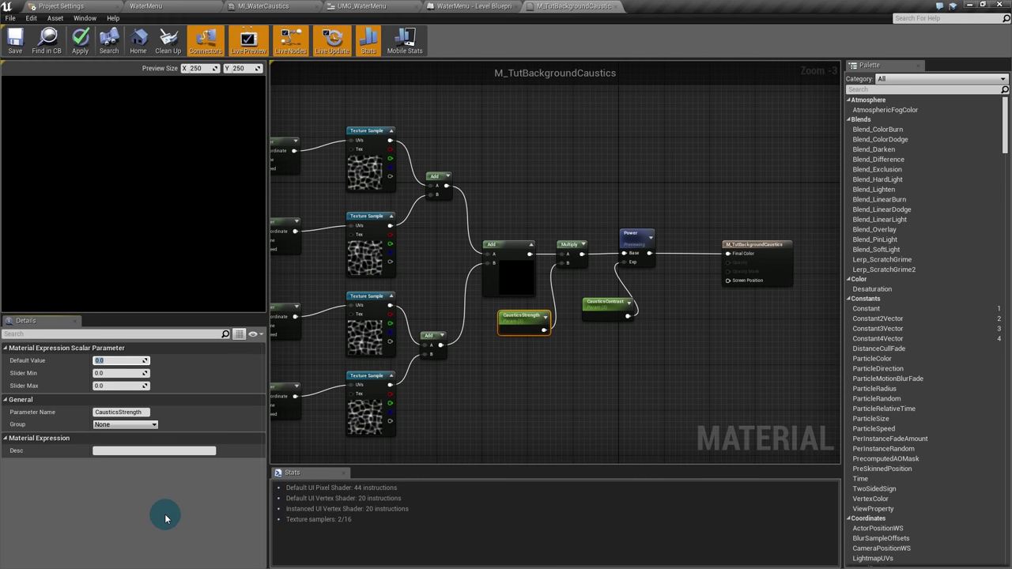
{"action": "key", "text": "Return"}
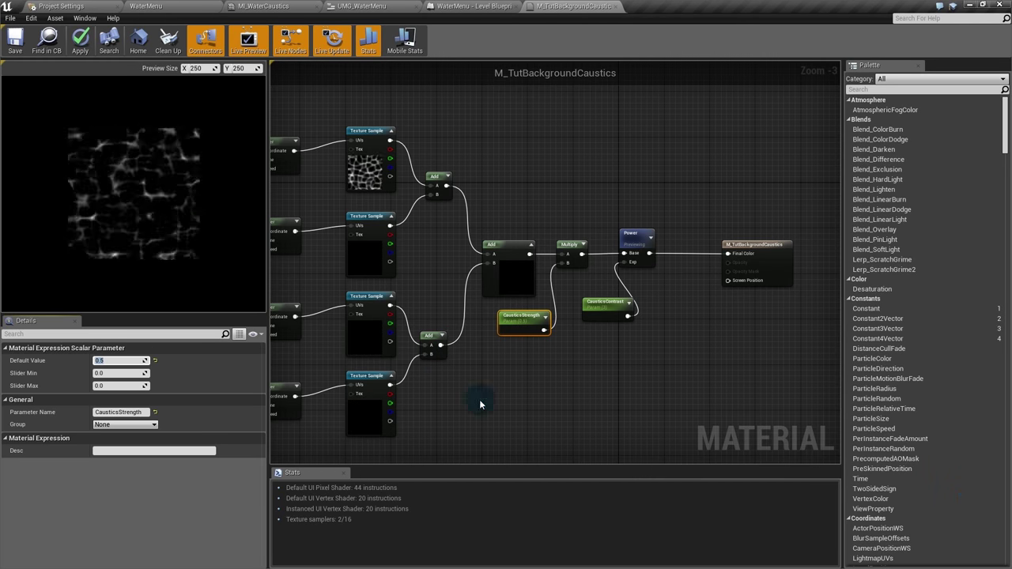
Step: Stop previewing the Power node and align it with the Multiply node
{"action": "right_click", "coordinate": [643, 246]}
{"action": "left_click", "coordinate": [645, 246]}
{"action": "left_click", "coordinate": [620, 411]}
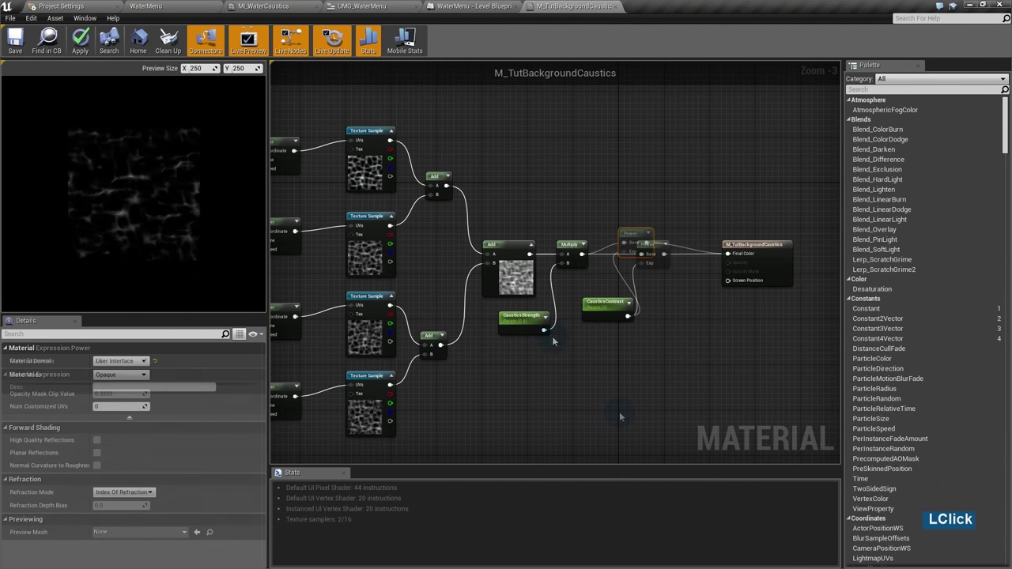
Step: Set the CausticsStrength parameter's default value to 0.7
{"action": "left_click", "coordinate": [545, 314]}
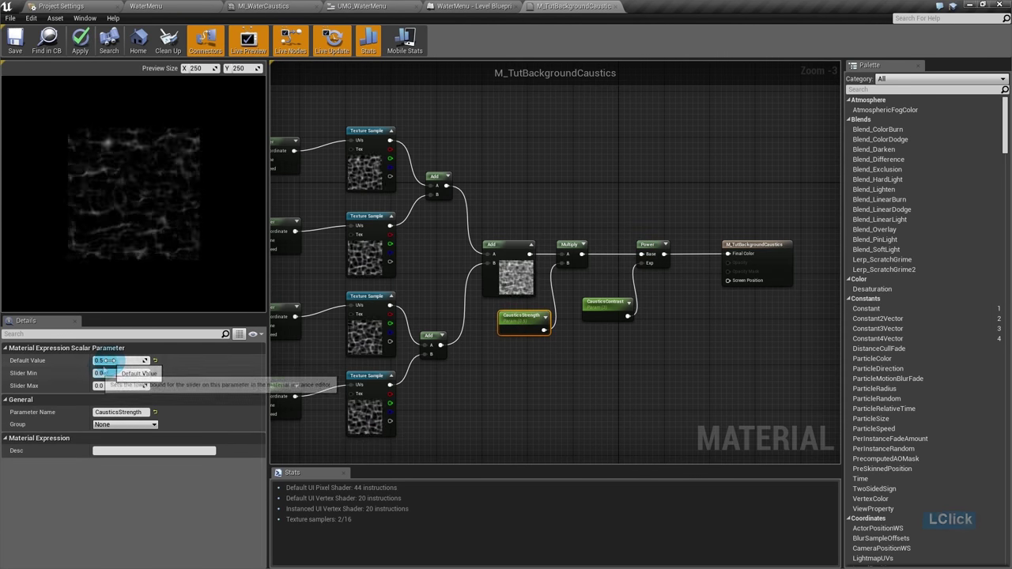
{"action": "left_click", "coordinate": [111, 361]}
{"action": "type", "text": ".7"}
{"action": "key", "text": "Return"}
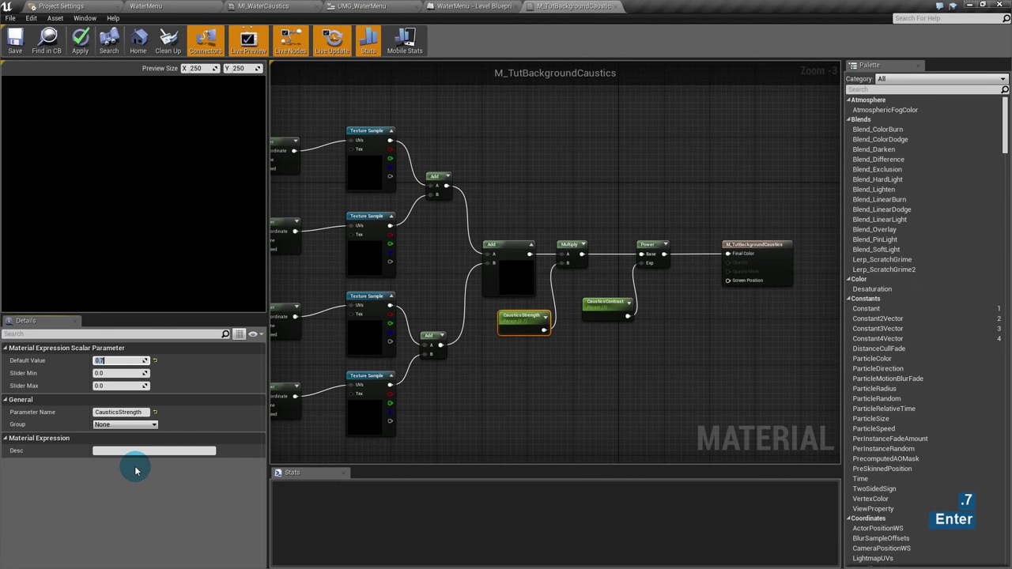
Step: Insert a Multiply node between the Time node and the Time inputs of all four Panners, feeding Time into its A input
{"action": "right_click_drag", "start_coordinate": [430, 404], "coordinate": [698, 406]}
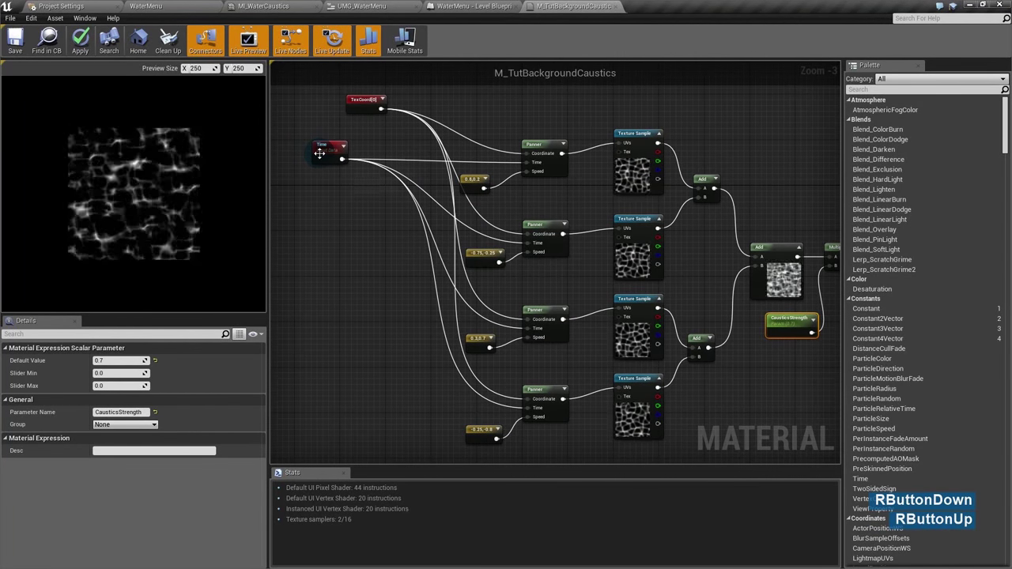
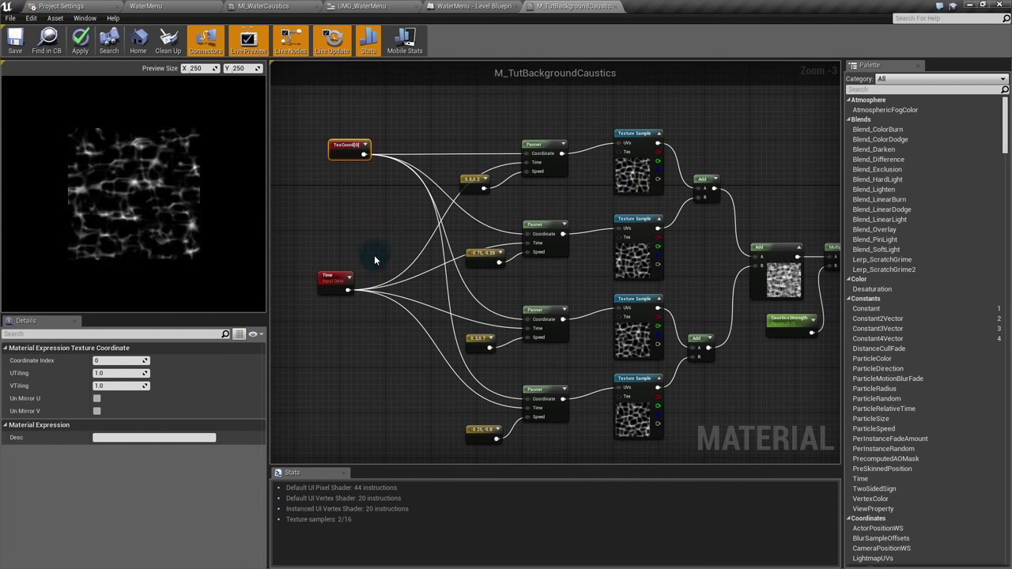
{"action": "left_click", "coordinate": [335, 278]}
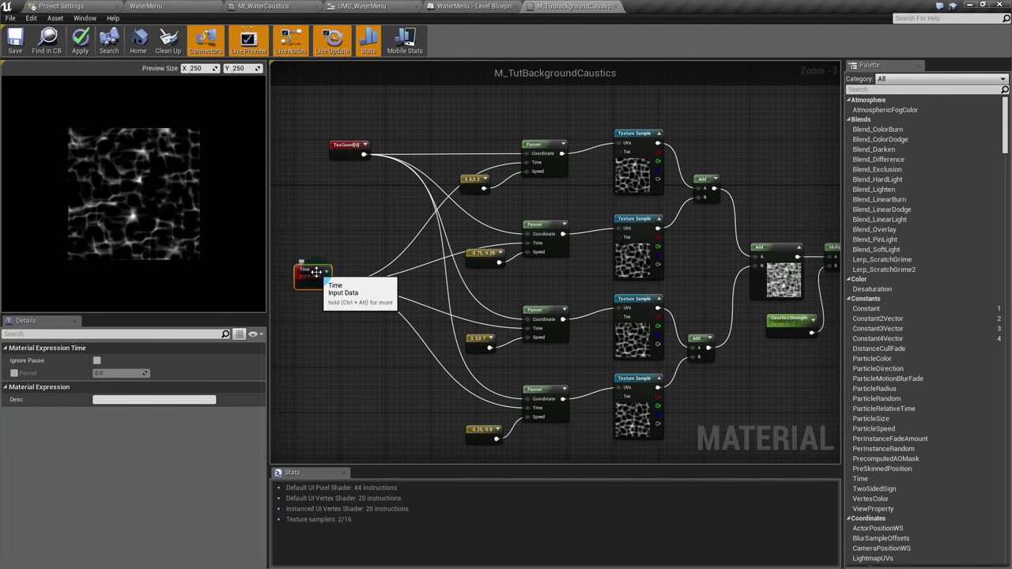
{"action": "left_click", "coordinate": [363, 274]}
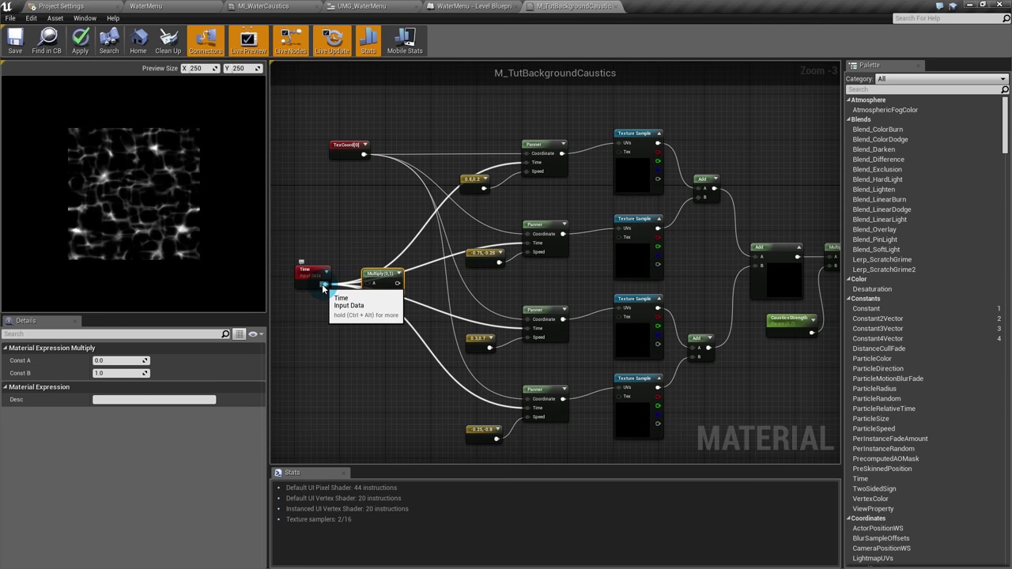
{"action": "left_click_drag", "start_coordinate": [324, 285], "coordinate": [376, 255], "text": "ctrl"}
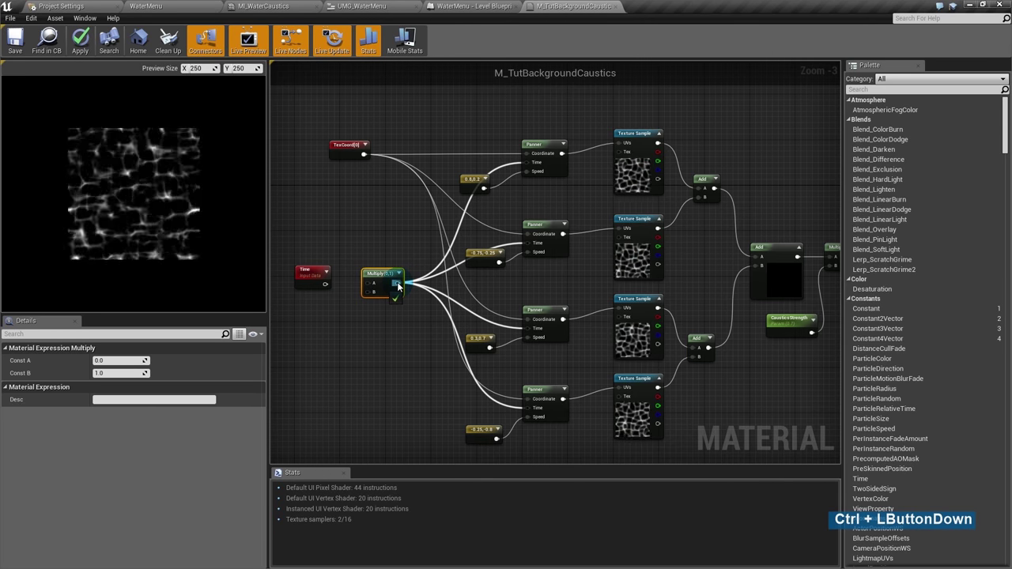
{"action": "left_click_drag", "start_coordinate": [398, 286], "coordinate": [398, 286], "text": "ctrl"}
{"action": "left_click_drag", "start_coordinate": [325, 284], "coordinate": [357, 288]}
{"action": "left_click", "coordinate": [368, 288]}
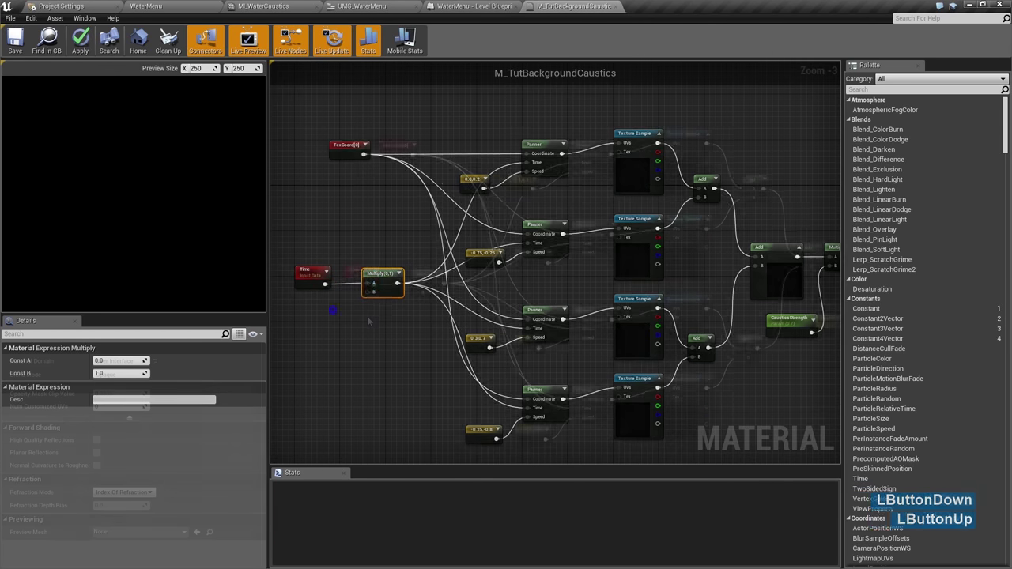
Step: Add a scalar parameter named Speed with a default value of 0.2 and connect it to the B input of the Time Multiply
{"action": "left_click", "coordinate": [367, 321]}
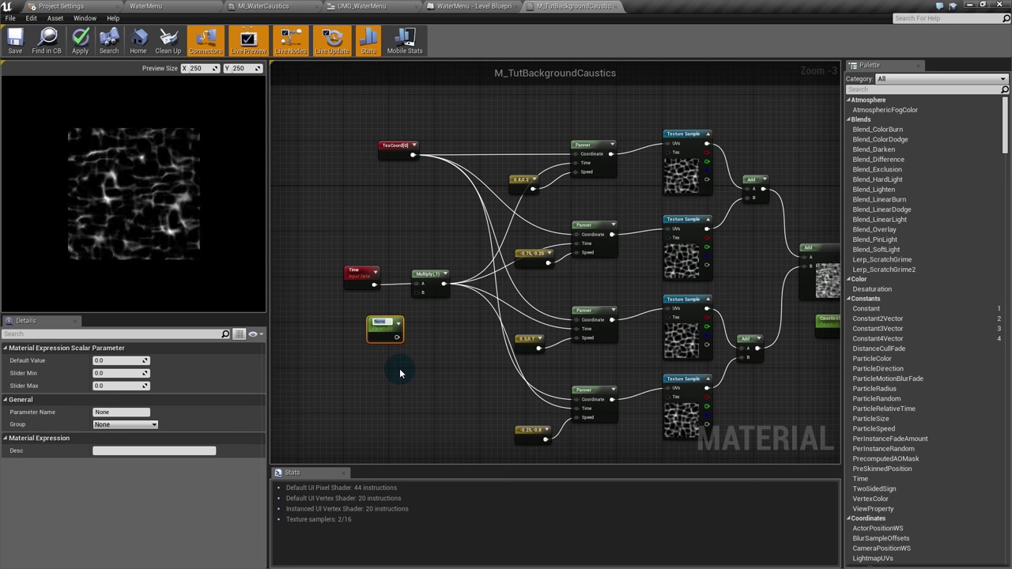
{"action": "type", "text": "Speed"}
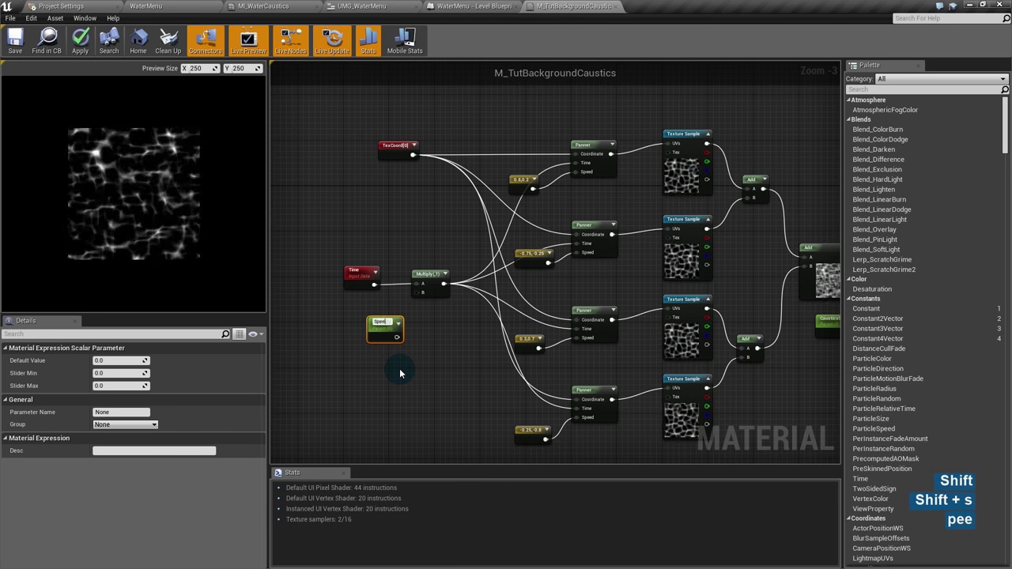
{"action": "left_click", "coordinate": [101, 361]}
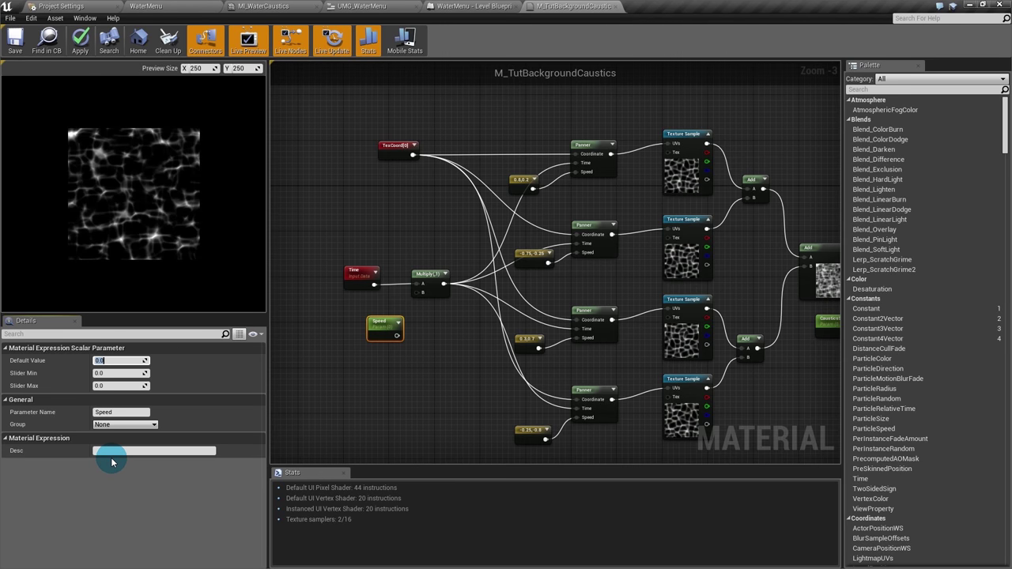
{"action": "type", "text": ".2"}
{"action": "key", "text": "Return"}
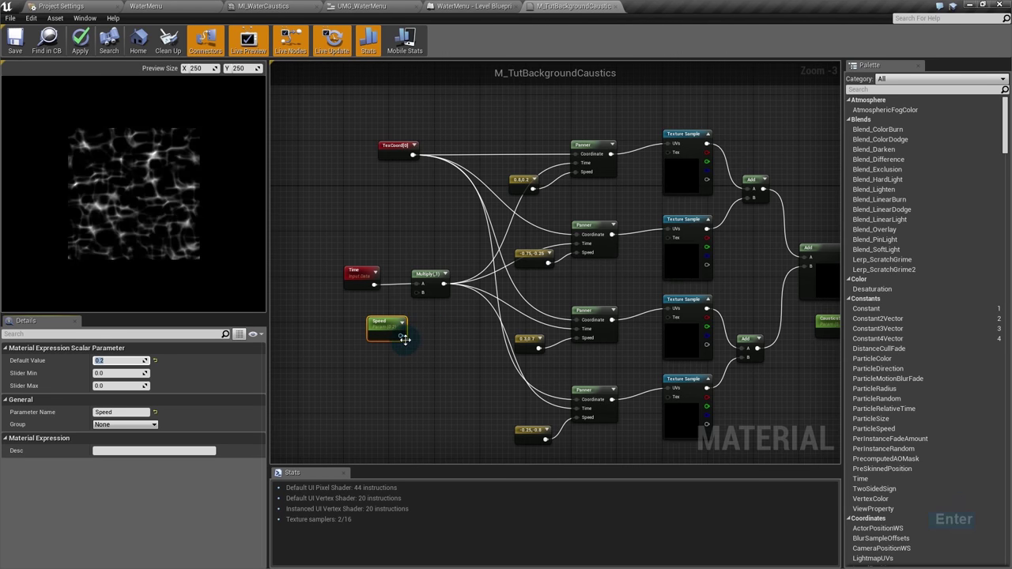
{"action": "left_click_drag", "start_coordinate": [401, 335], "coordinate": [419, 293]}
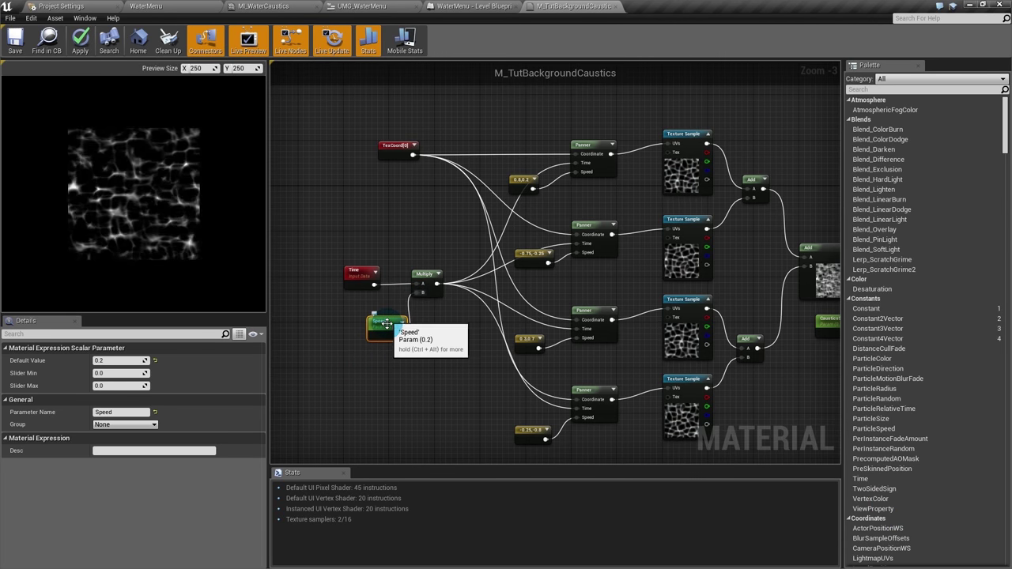
{"action": "left_click_drag", "start_coordinate": [388, 322], "coordinate": [368, 309]}
Step: Space out the TexCoord and Time nodes and insert a Multiply node between TexCoord and the first Panner's Coordinate input
{"action": "right_click_drag", "start_coordinate": [611, 373], "coordinate": [568, 355]}
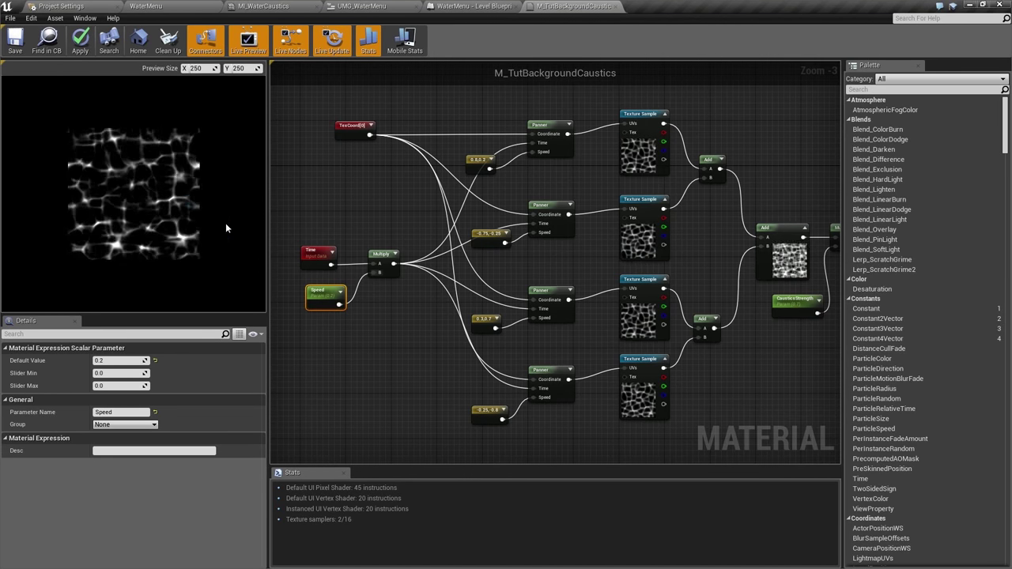
{"action": "left_click_drag", "start_coordinate": [356, 125], "coordinate": [328, 149]}
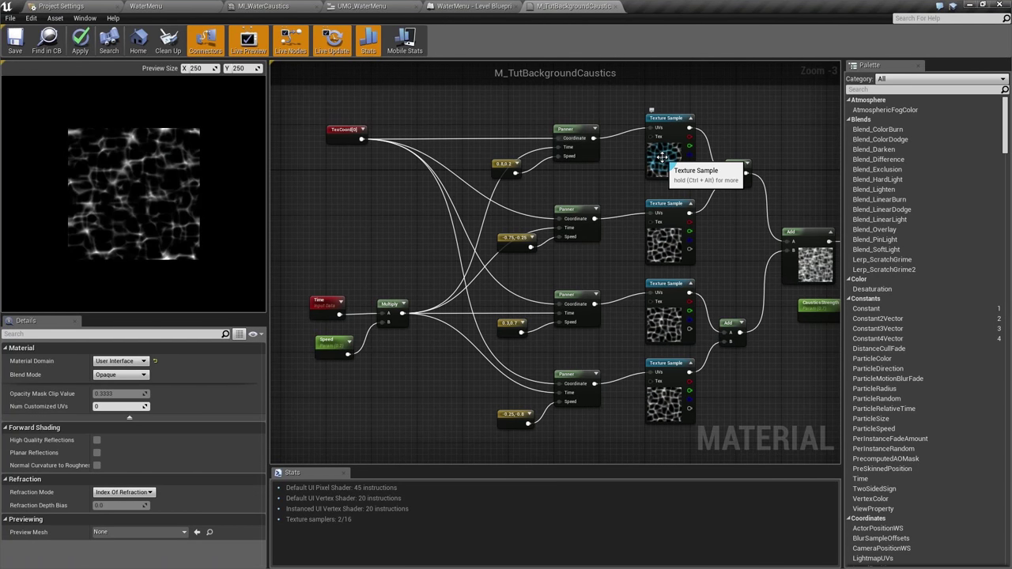
{"action": "left_click", "coordinate": [490, 124]}
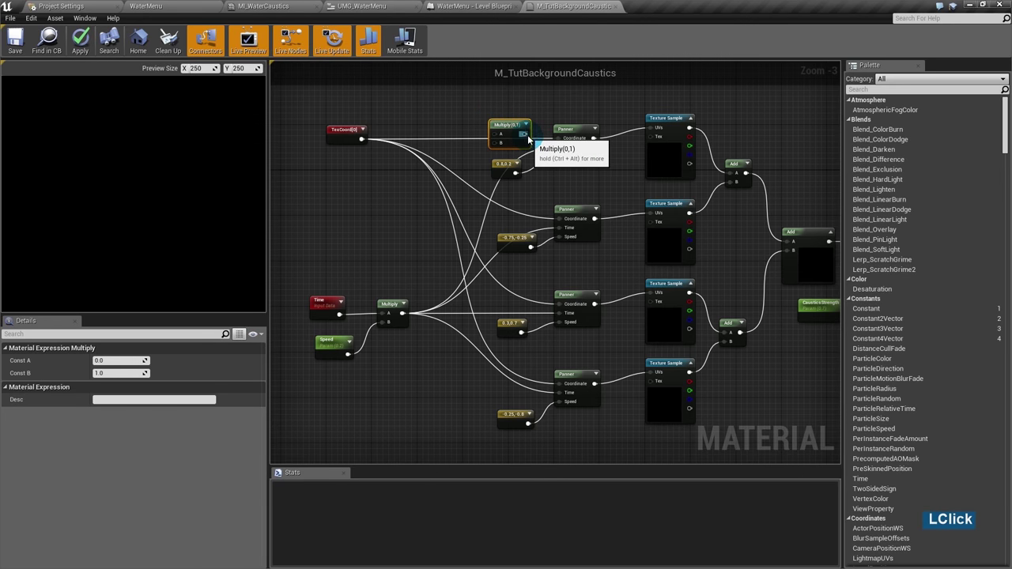
{"action": "left_click_drag", "start_coordinate": [524, 134], "coordinate": [564, 140]}
{"action": "left_click_drag", "start_coordinate": [362, 139], "coordinate": [492, 140]}
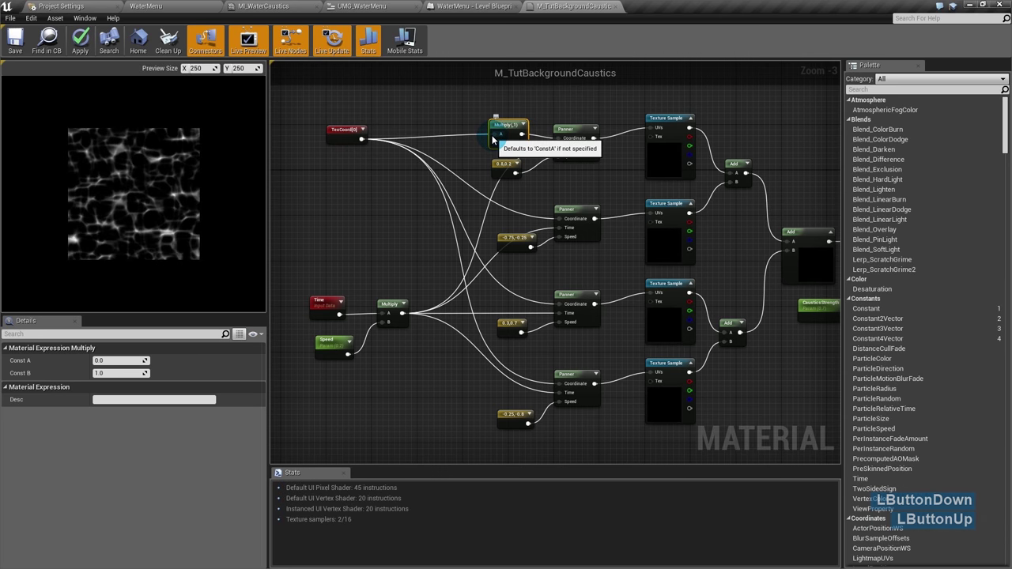
Step: Add a Constant node with a value of 0.8 and connect it to the B input of the first Panner's coordinate Multiply
{"action": "left_click", "coordinate": [439, 145]}
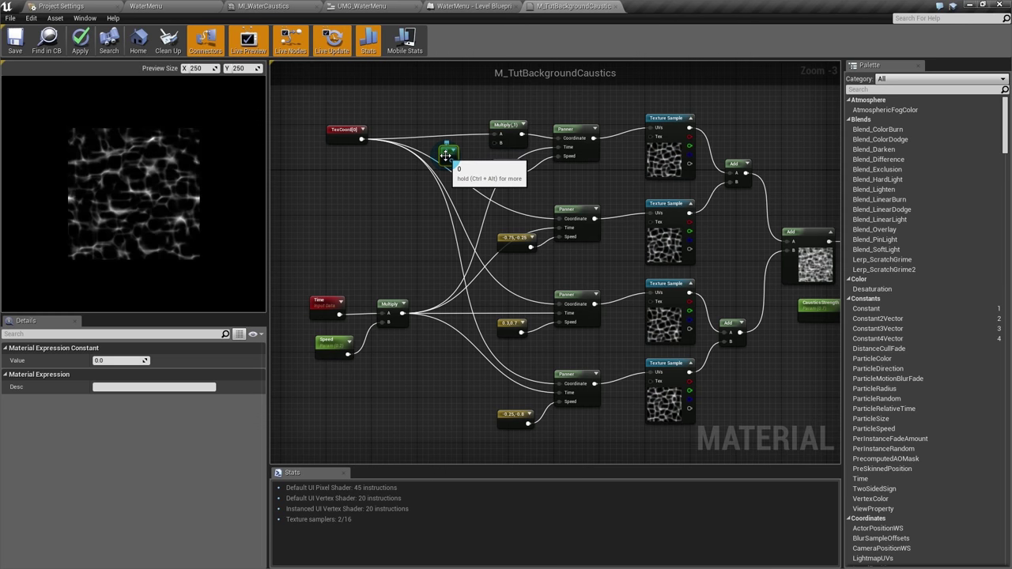
{"action": "left_click", "coordinate": [120, 361]}
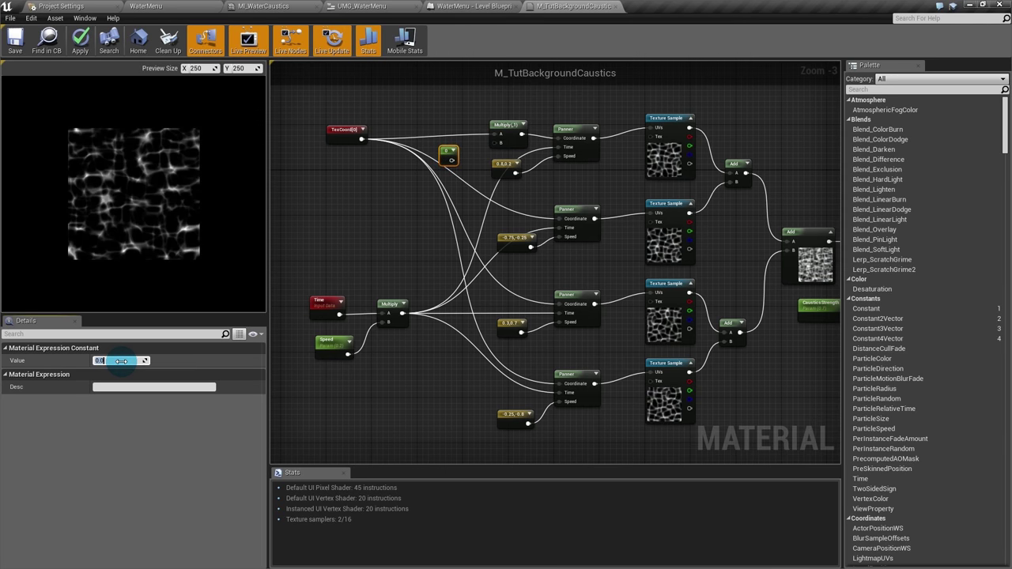
{"action": "left_click", "coordinate": [495, 166]}
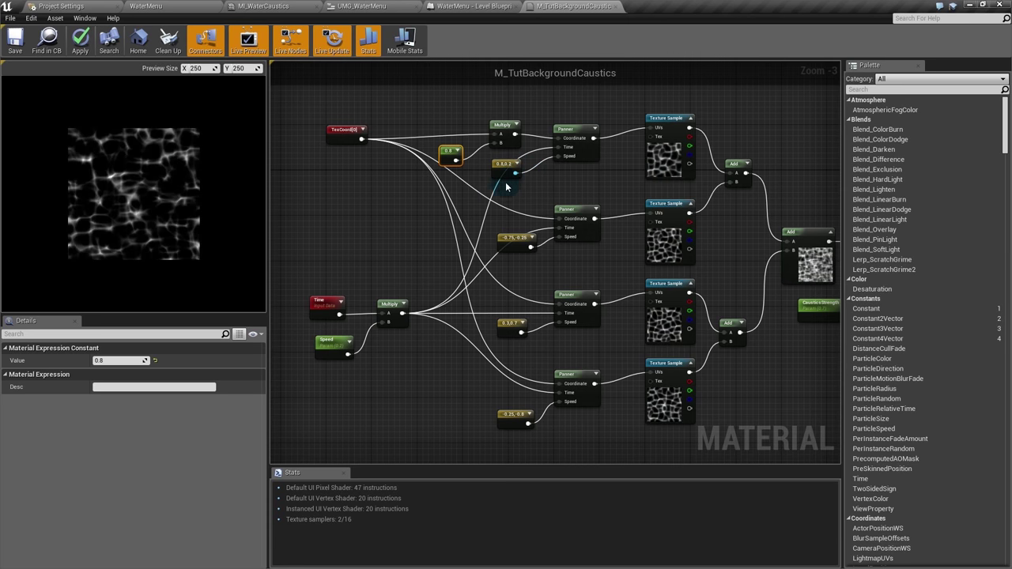
Step: Duplicate the coordinate Multiply and its Constant for the other three Panners, with values 0.7, 1.1 and 0.9, and connect TexCoord through them
{"action": "left_click_drag", "start_coordinate": [440, 117], "coordinate": [495, 153]}
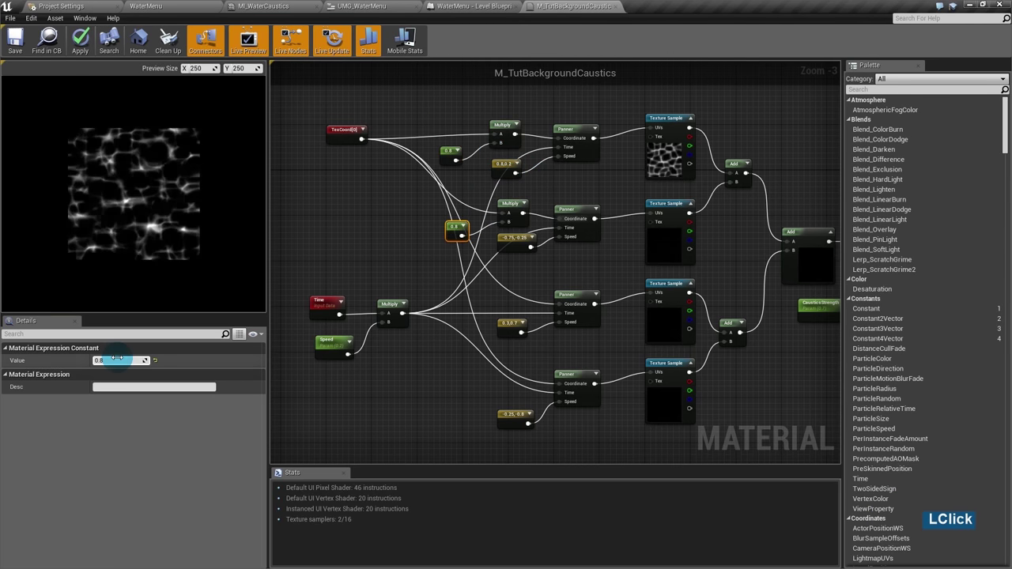
{"action": "key", "text": "ctrl+w"}
{"action": "type", "text": "1.1"}
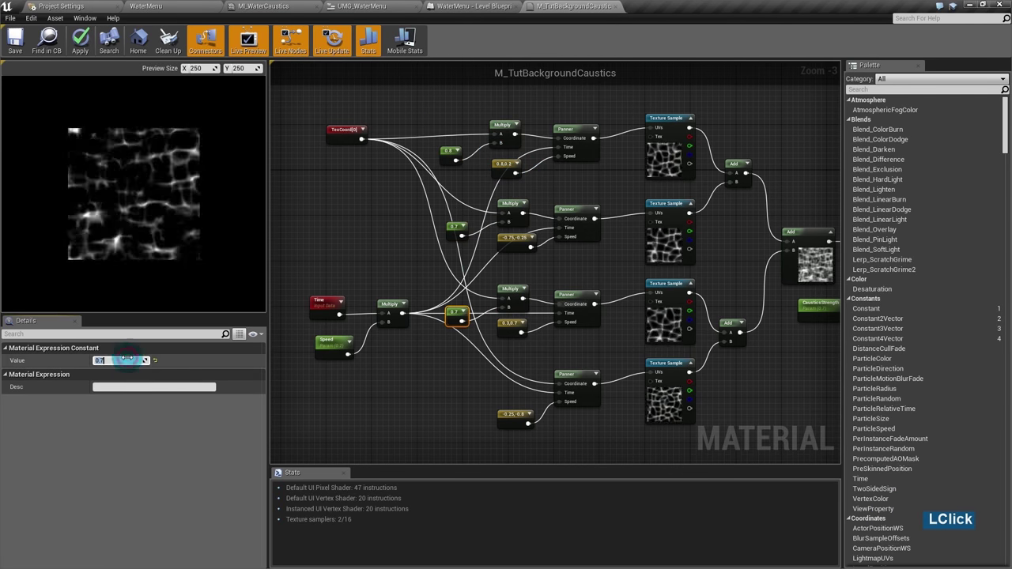
{"action": "left_click", "coordinate": [228, 524]}
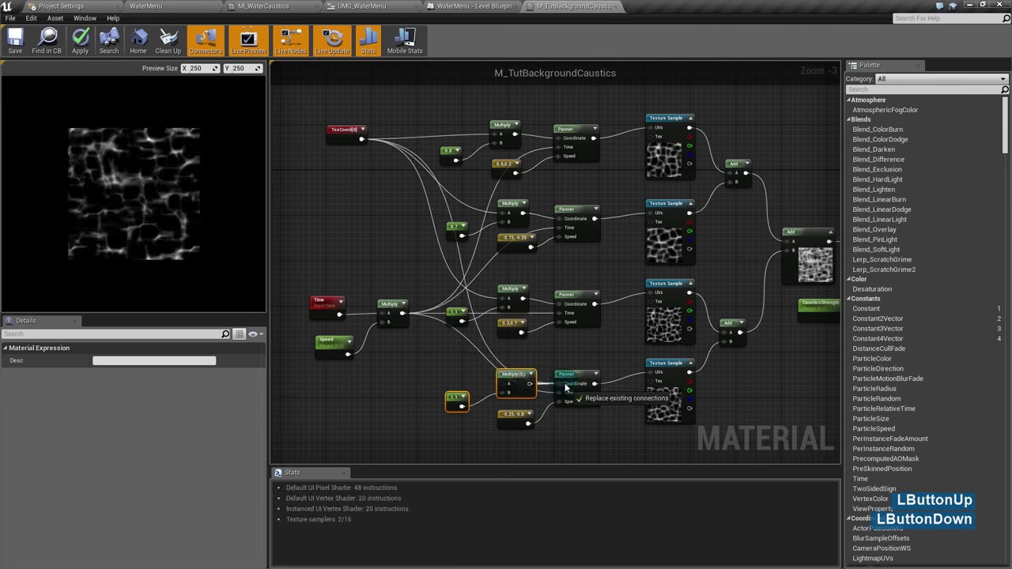
{"action": "left_click", "coordinate": [124, 464]}
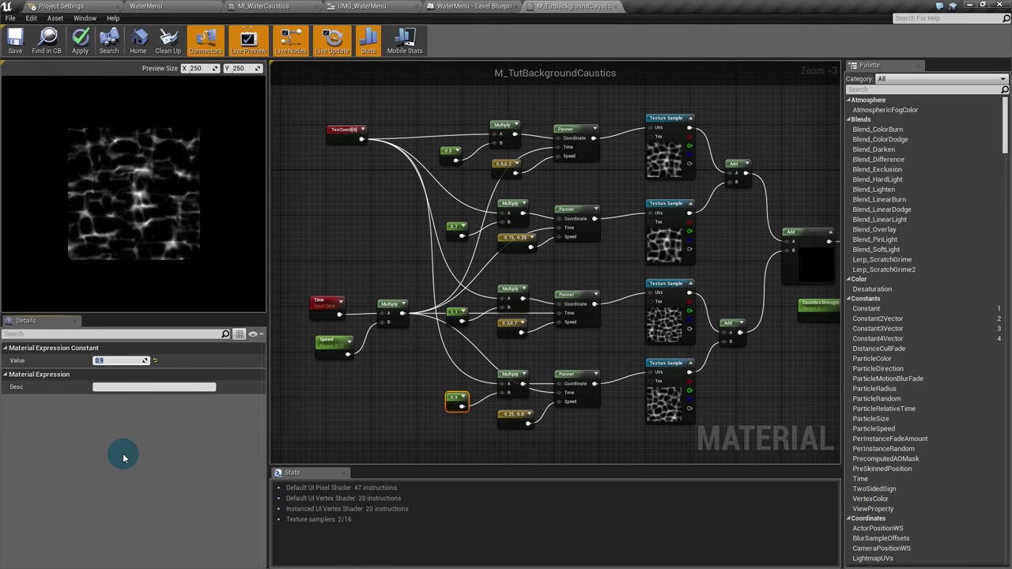
{"action": "left_click", "coordinate": [369, 397]}
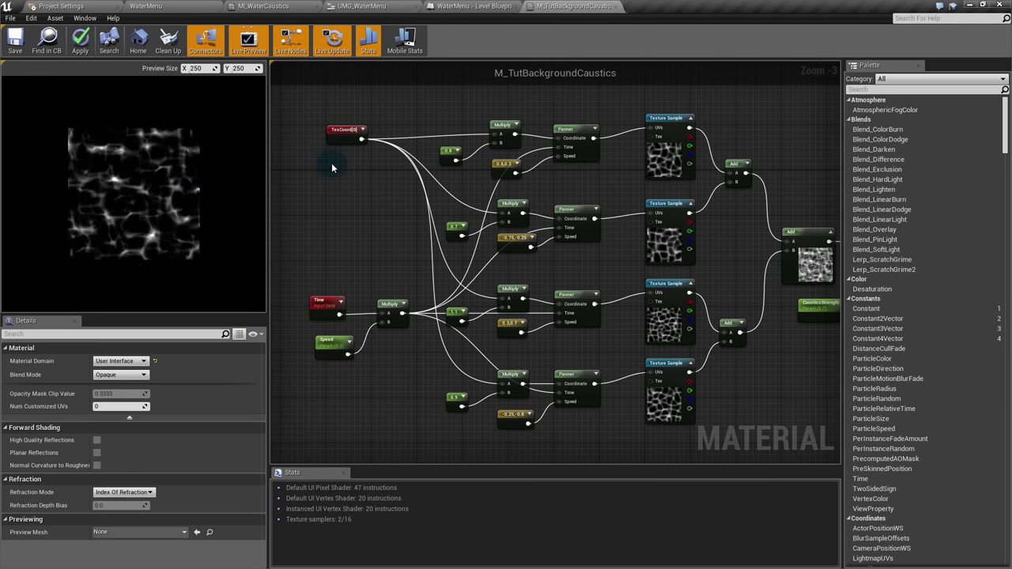
{"action": "left_click", "coordinate": [349, 198]}
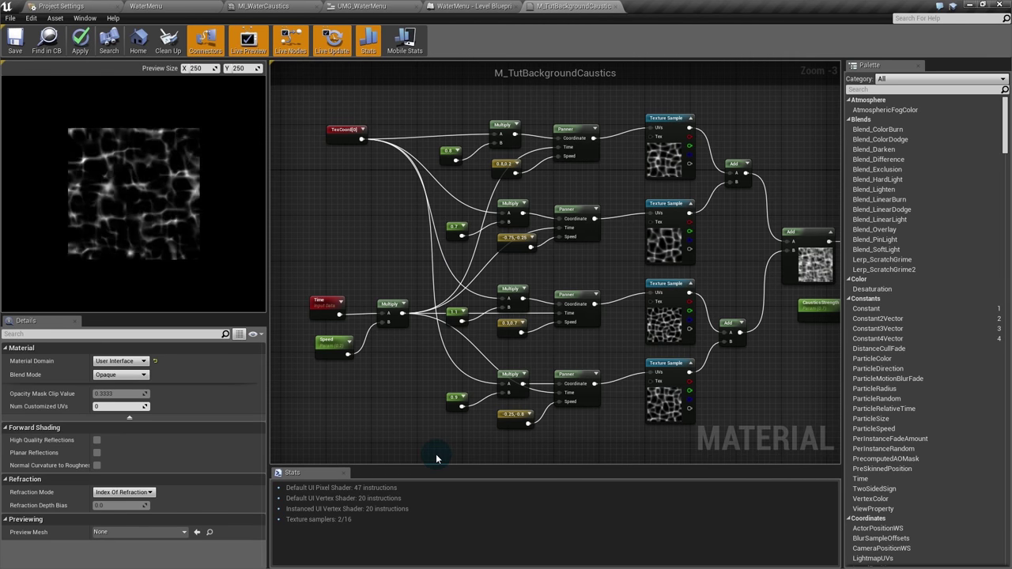
Step: Add a scalar parameter named TilingX below the TexCoord node with a default value of 1
{"action": "left_click", "coordinate": [329, 161]}
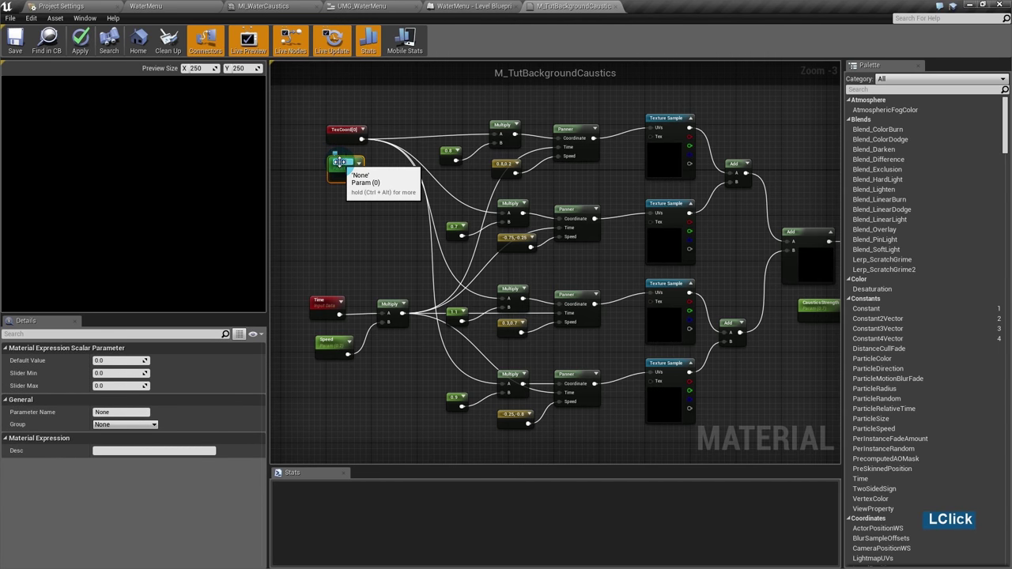
{"action": "type", "text": "Ti"}
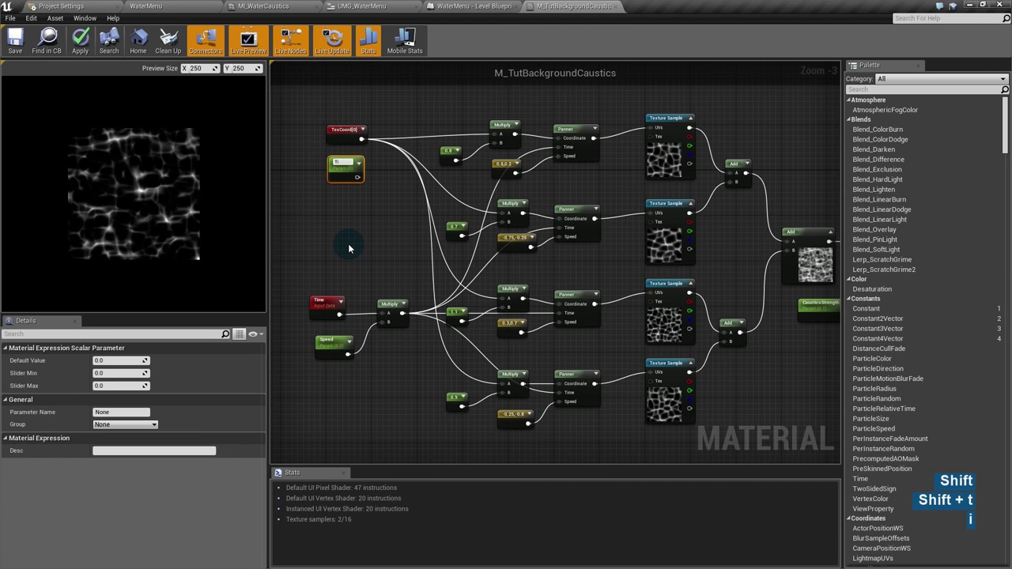
{"action": "type", "text": "lingX"}
{"action": "key", "text": "Return"}
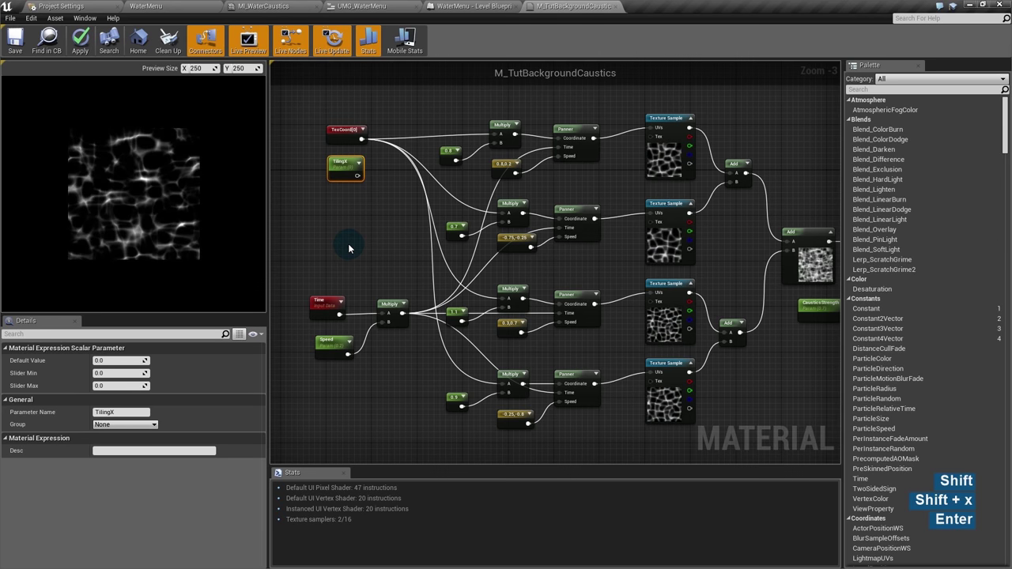
{"action": "left_click", "coordinate": [111, 360]}
{"action": "left_click", "coordinate": [117, 360]}
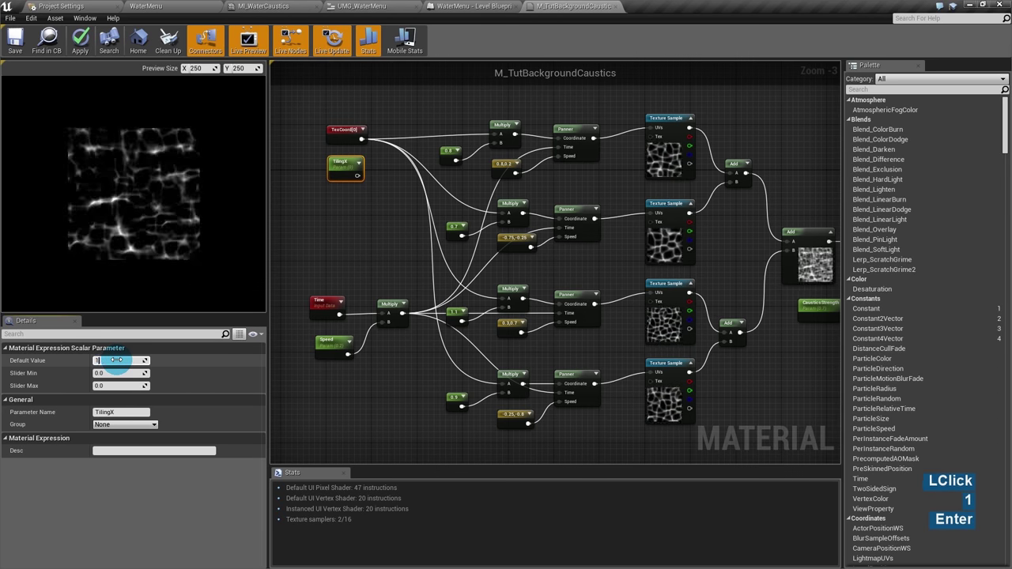
{"action": "type", "text": "1"}
{"action": "key", "text": "Return"}
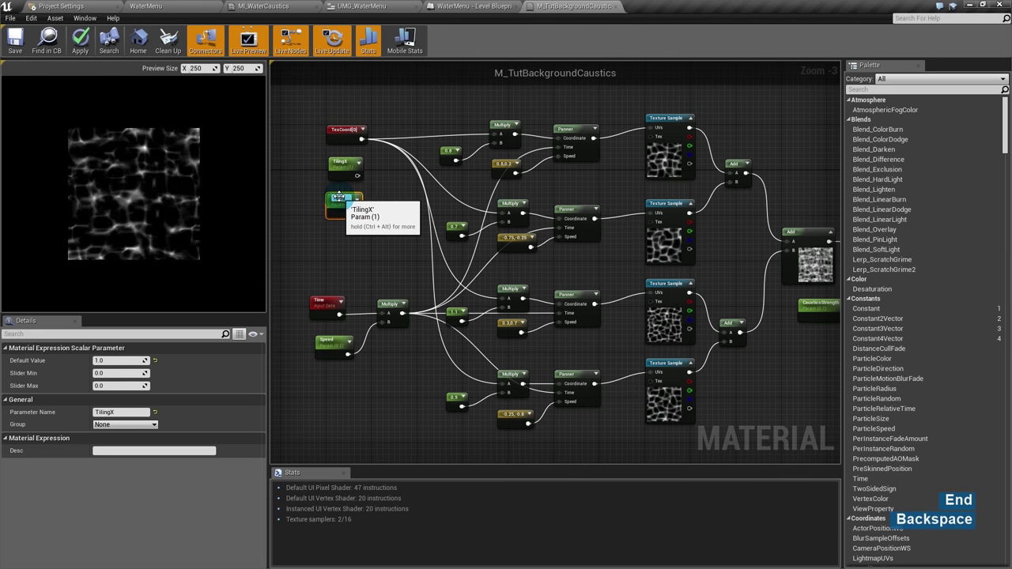
Step: Duplicate the TilingX parameter as TilingY and combine both in an Append node, TilingX into A and TilingY into B
{"action": "left_click", "coordinate": [337, 168]}
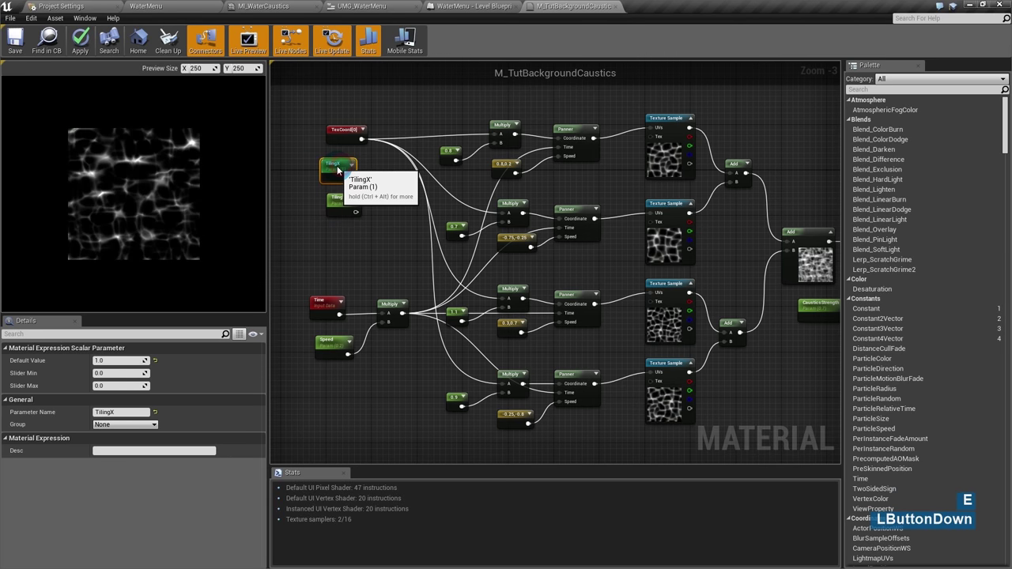
{"action": "left_click", "coordinate": [382, 174]}
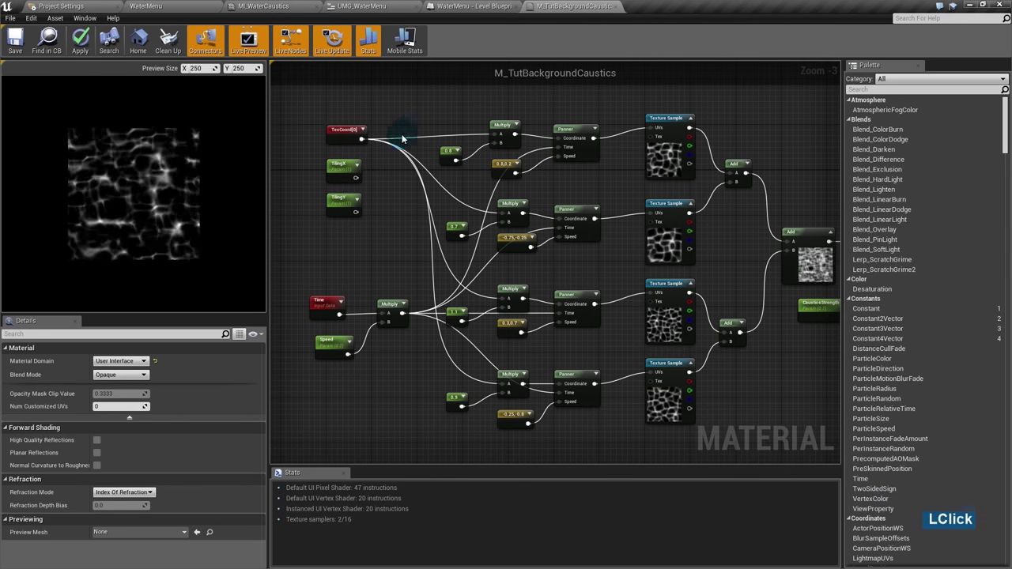
{"action": "left_click_drag", "start_coordinate": [355, 177], "coordinate": [386, 180]}
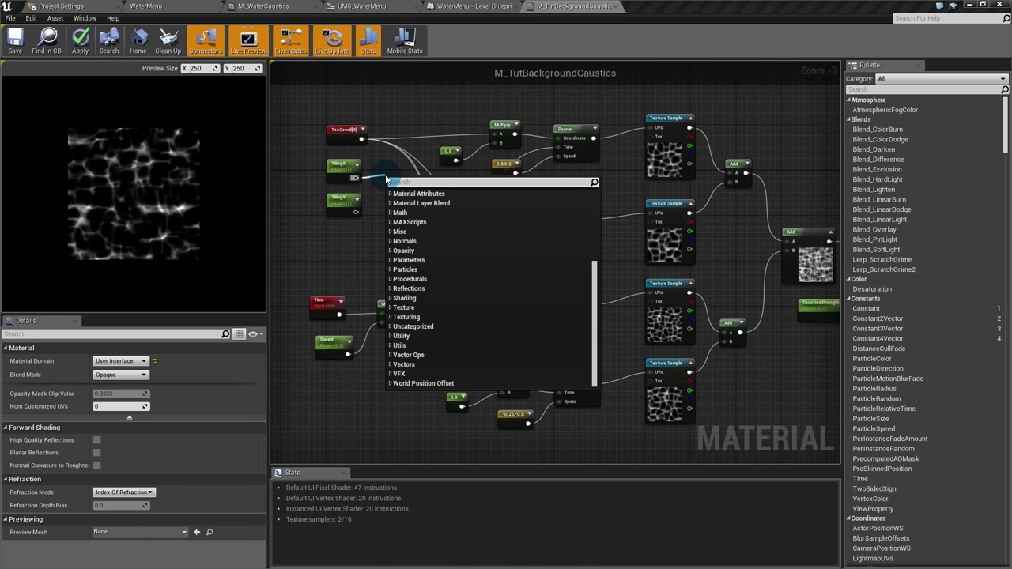
{"action": "type", "text": "append"}
{"action": "key", "text": "Return"}
{"action": "left_click_drag", "start_coordinate": [356, 211], "coordinate": [365, 214]}
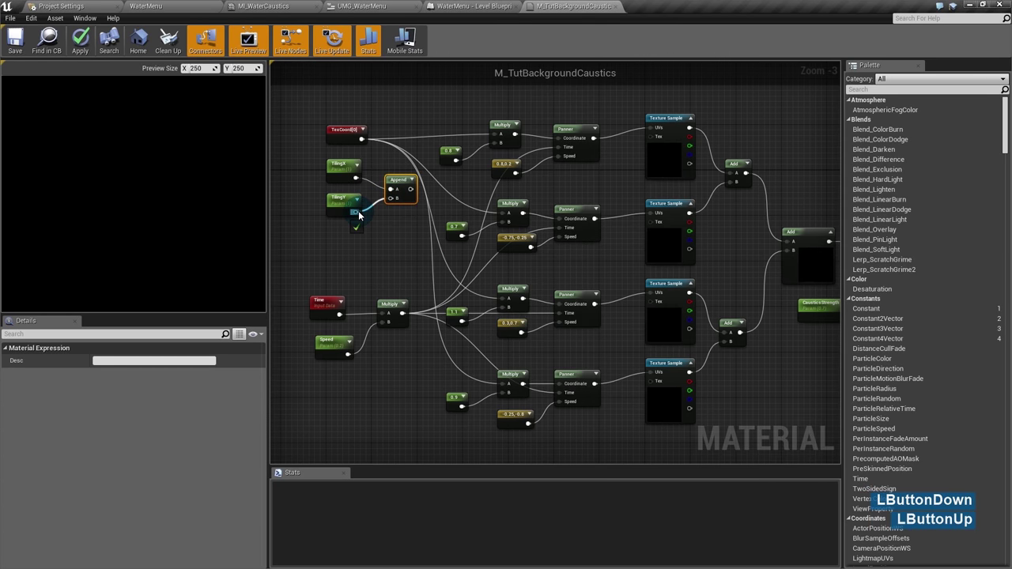
{"action": "left_click_drag", "start_coordinate": [395, 182], "coordinate": [395, 183]}
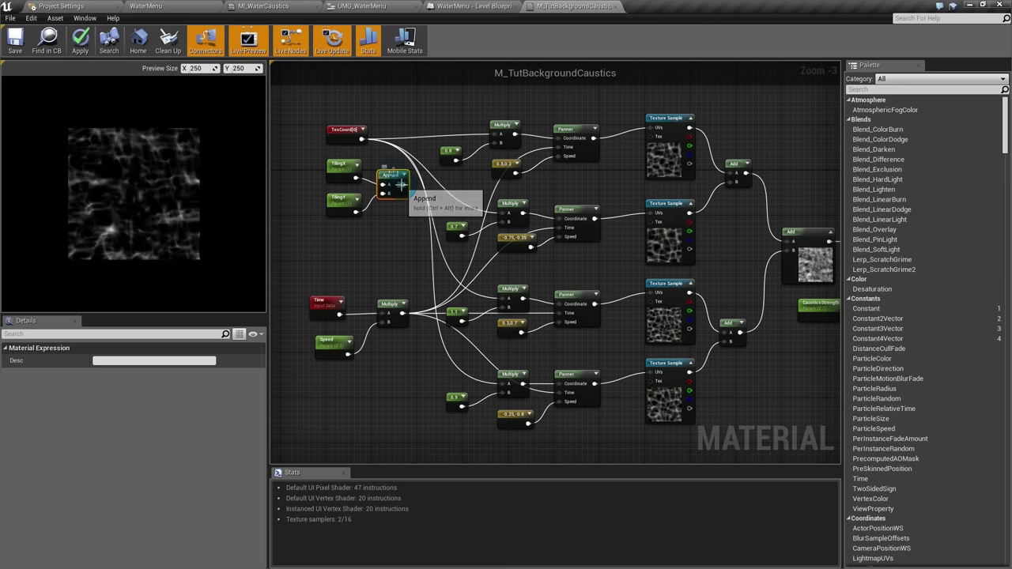
Step: Insert a Multiply node after TexCoord feeding all four coordinate branches, connect the Append output to its B input, and tidy the tiling nodes
{"action": "left_click_drag", "start_coordinate": [389, 176], "coordinate": [335, 177]}
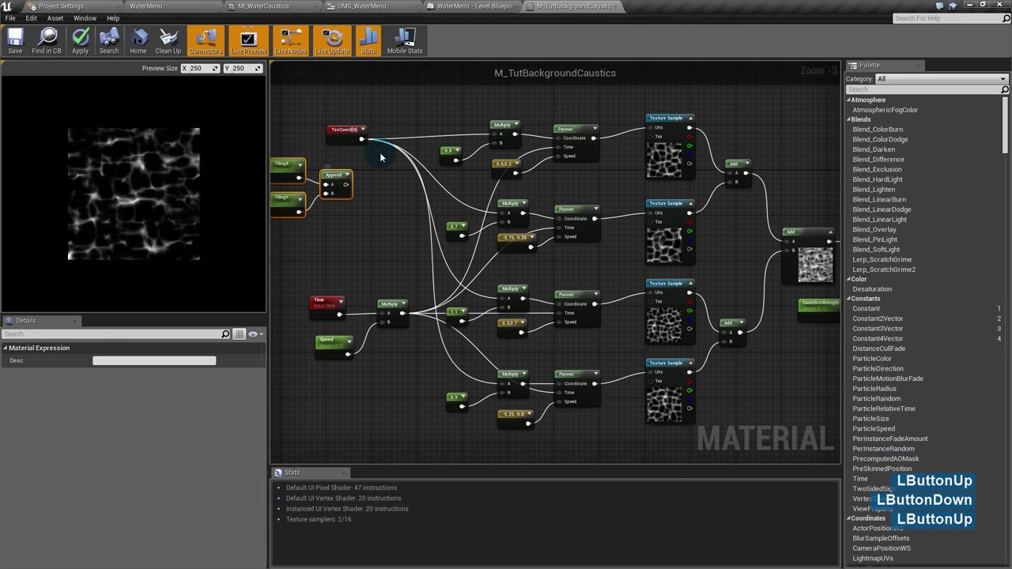
{"action": "left_click", "coordinate": [385, 154]}
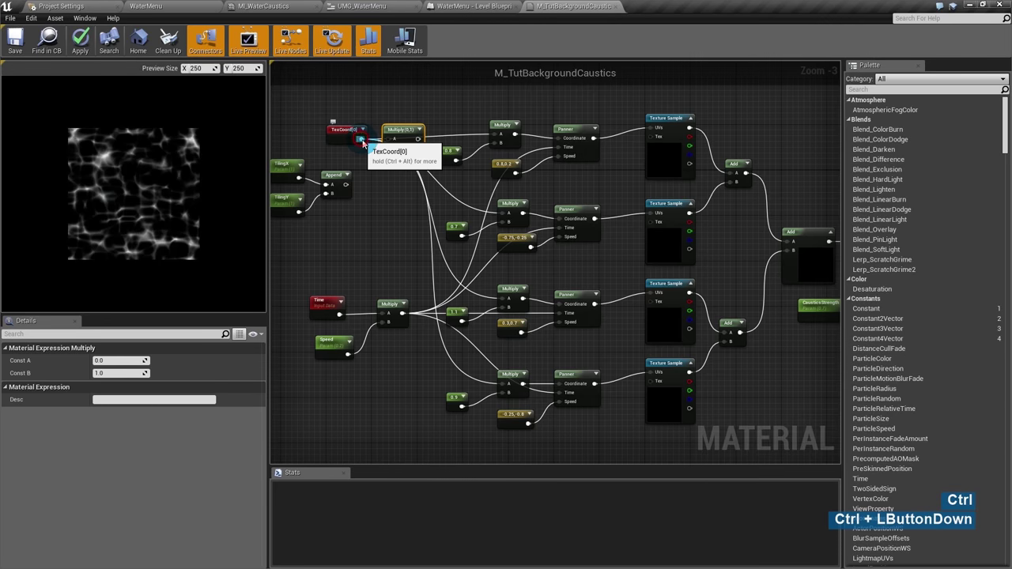
{"action": "left_click_drag", "start_coordinate": [361, 139], "coordinate": [353, 188], "text": "ctrl"}
{"action": "left_click", "coordinate": [371, 170]}
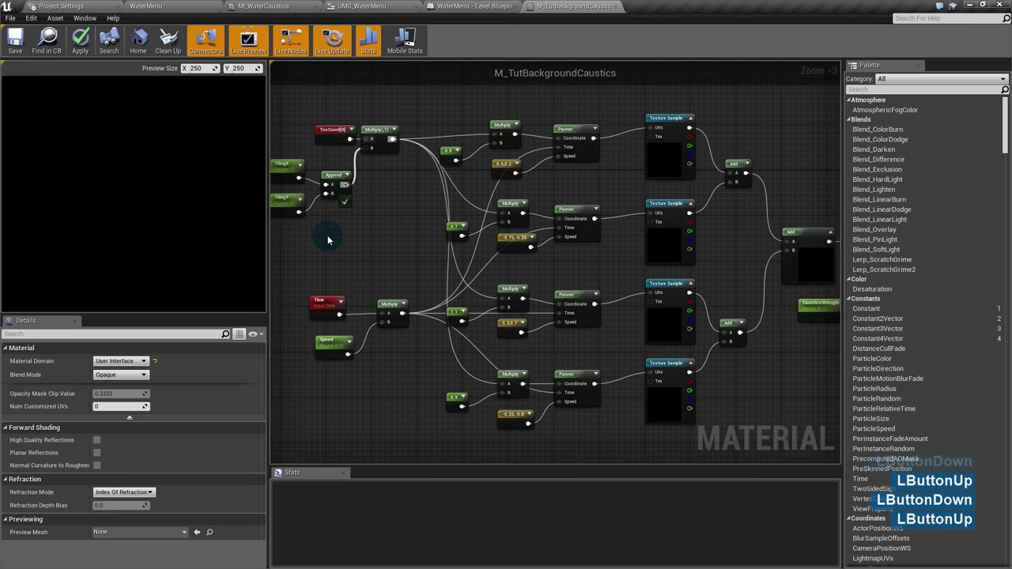
{"action": "right_click_drag", "start_coordinate": [328, 240], "coordinate": [445, 251]}
{"action": "left_click_drag", "start_coordinate": [366, 157], "coordinate": [395, 220]}
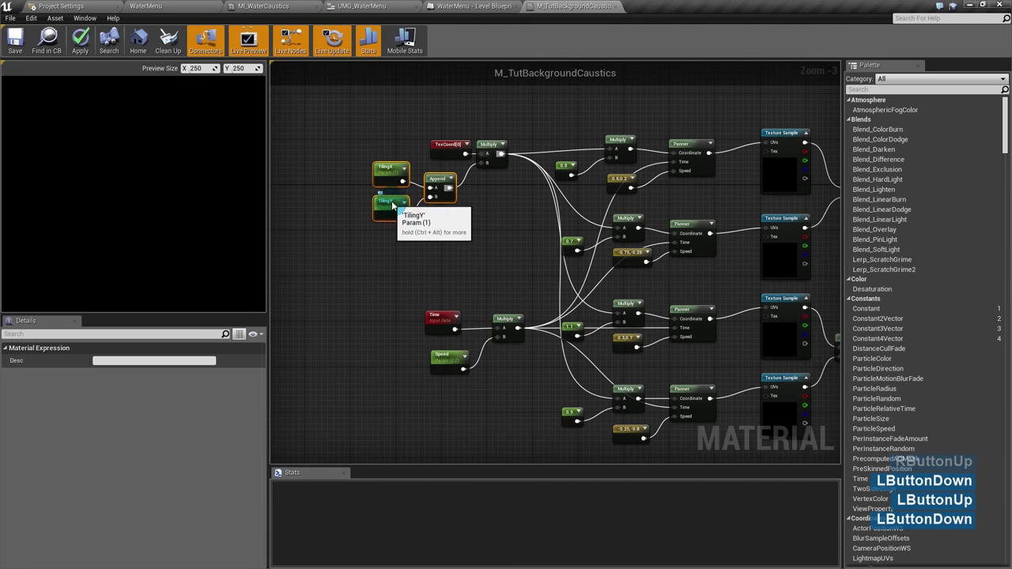
{"action": "left_click", "coordinate": [417, 251]}
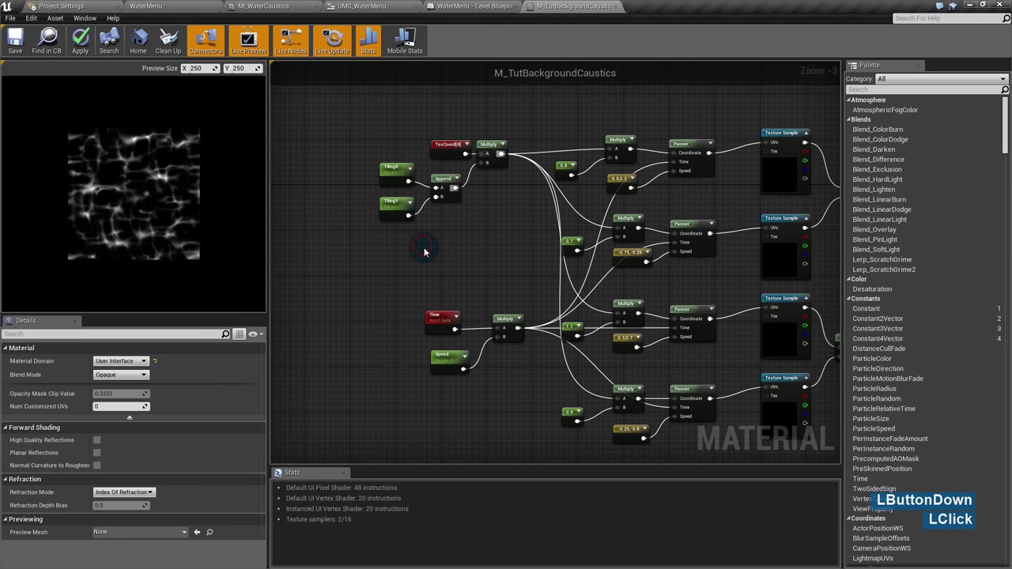
Step: Test the tiling by setting the TilingX default value to 3, and restore it to 1
{"action": "left_click", "coordinate": [399, 170]}
{"action": "left_click", "coordinate": [118, 360]}
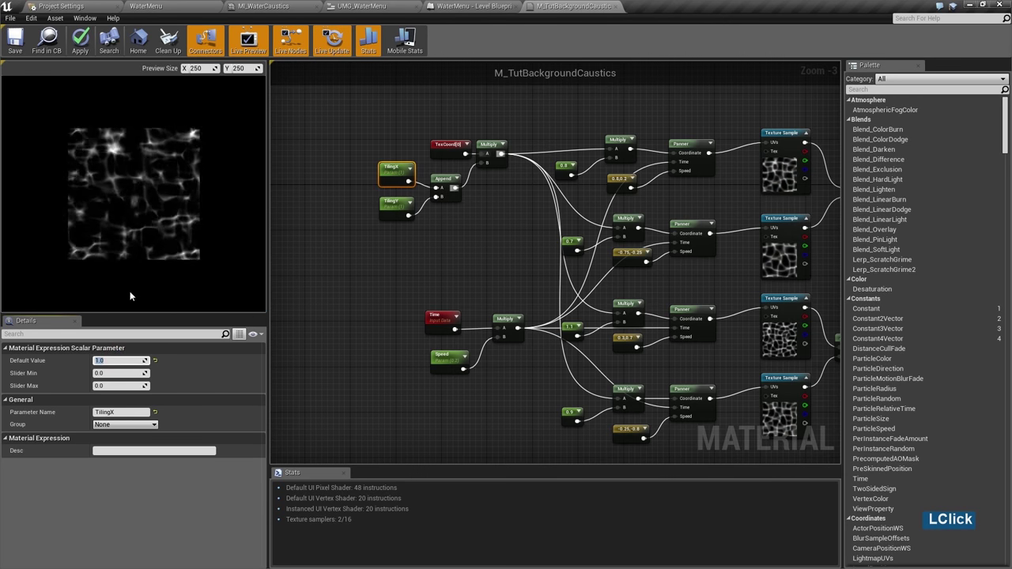
{"action": "type", "text": "3"}
{"action": "key", "text": "Return"}
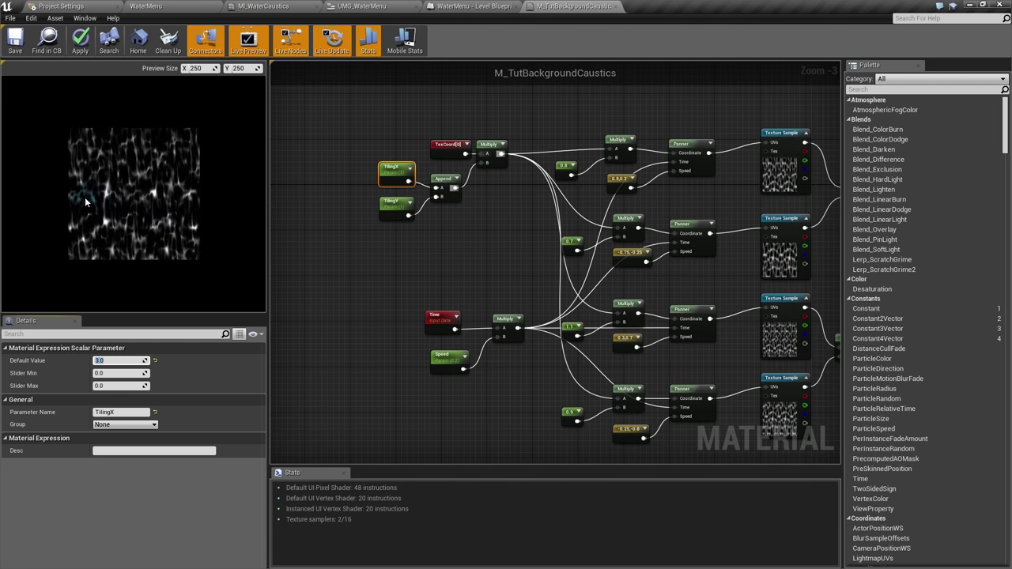
{"action": "left_click", "coordinate": [128, 360]}
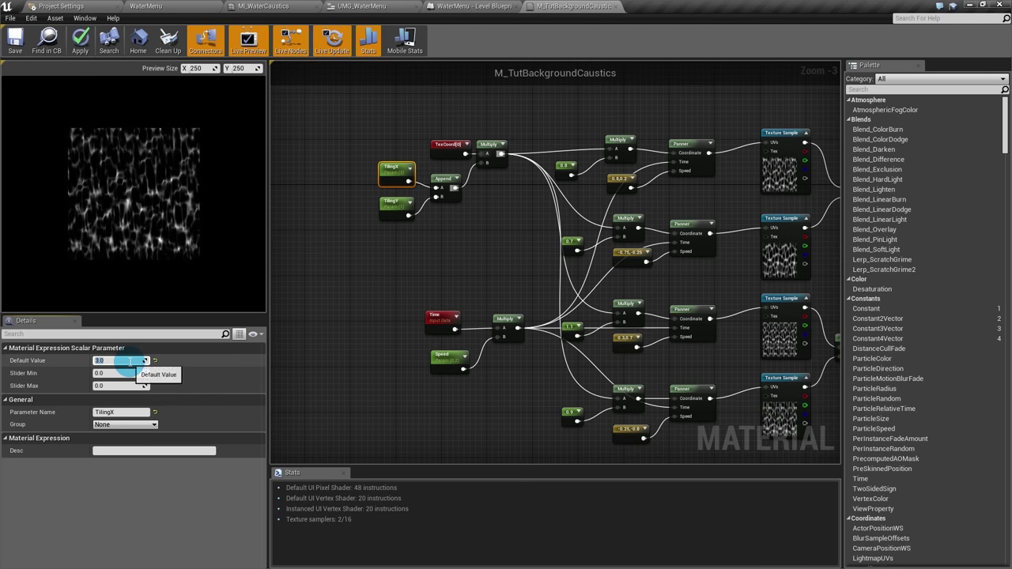
{"action": "left_click", "coordinate": [377, 264]}
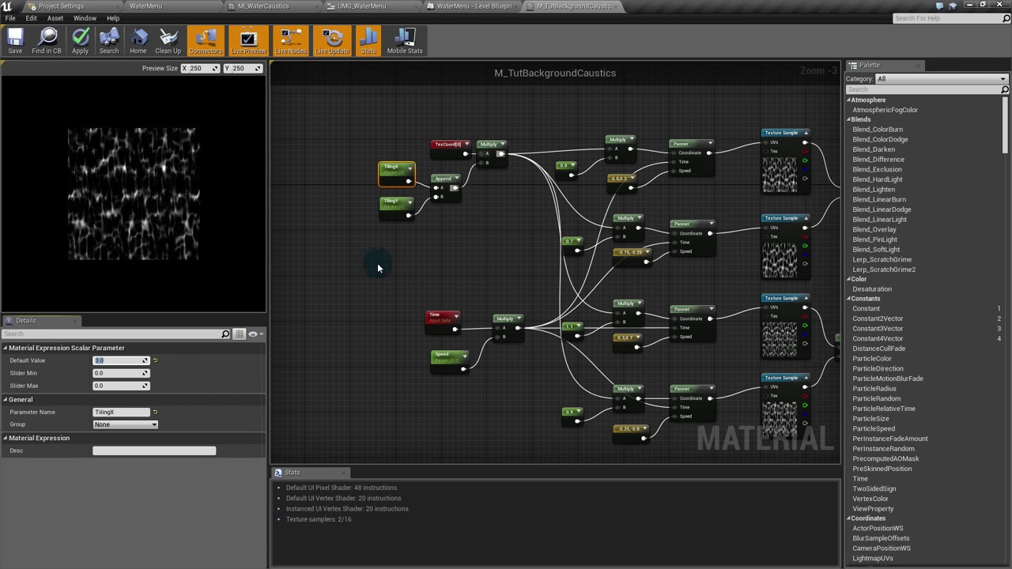
{"action": "left_click", "coordinate": [126, 360]}
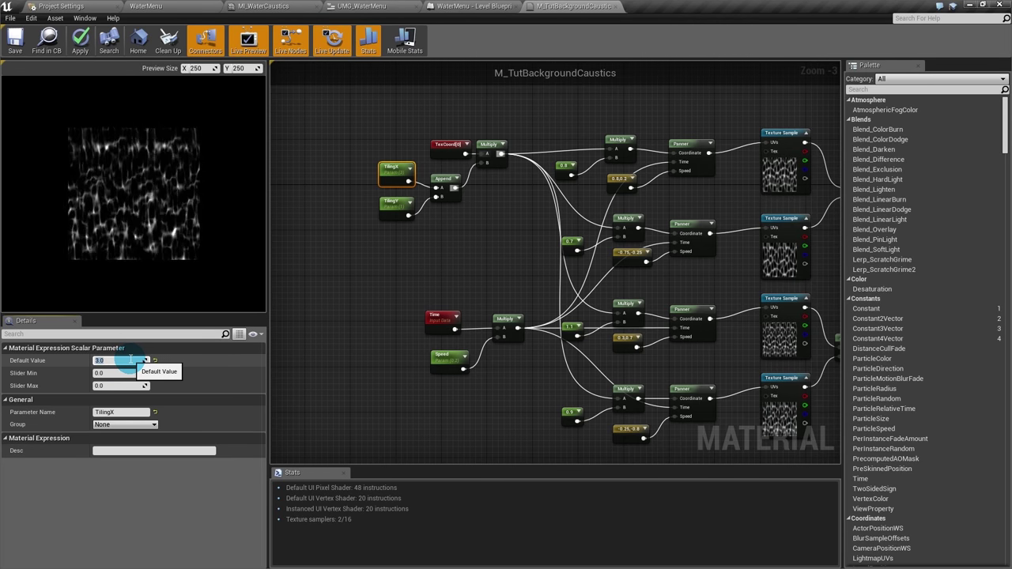
{"action": "type", "text": "1"}
{"action": "key", "text": "Return"}
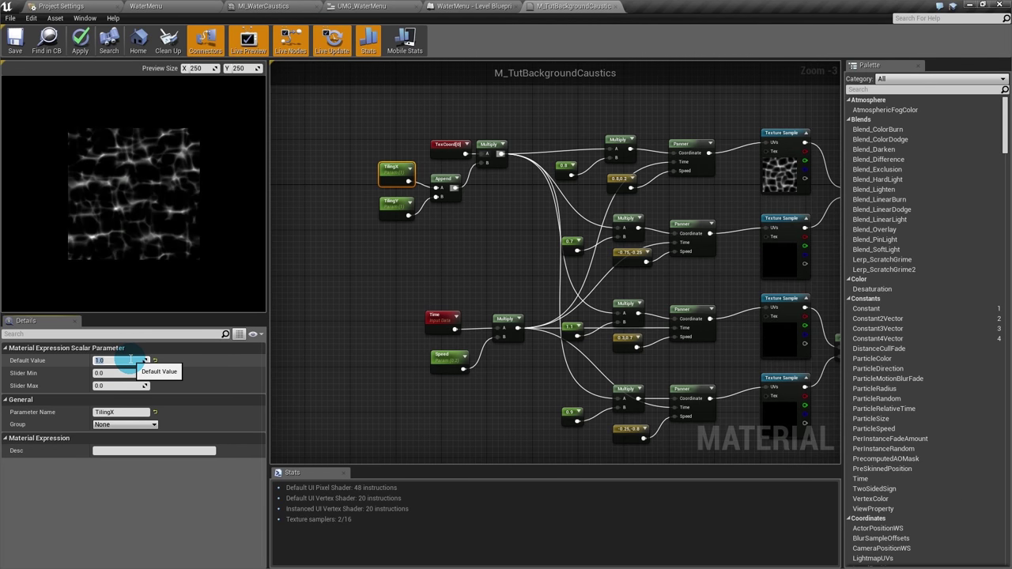
{"action": "left_click", "coordinate": [522, 259]}
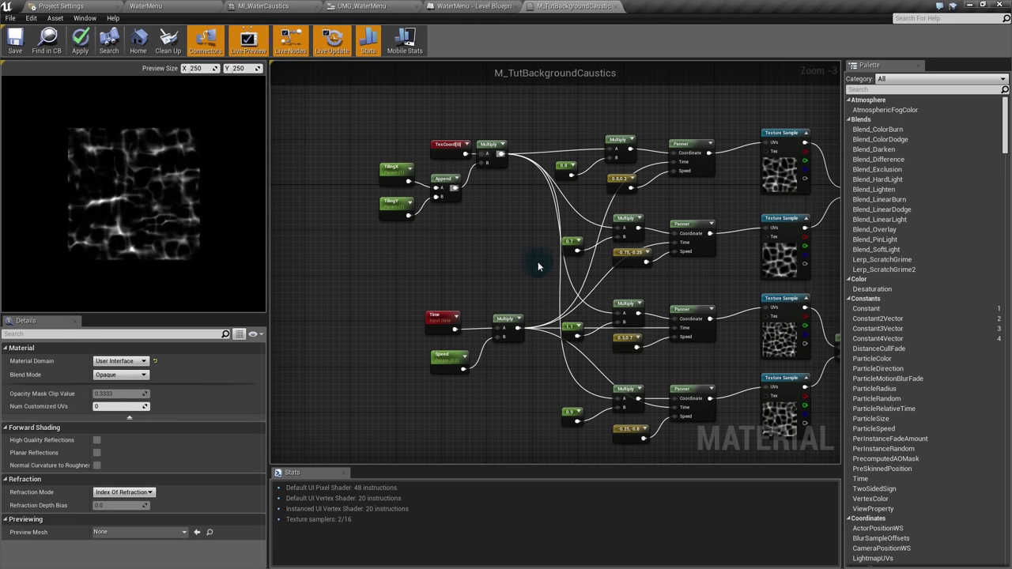
Step: Add a vector parameter named Color in the empty area above the final Multiply and Power nodes
{"action": "right_click_drag", "start_coordinate": [538, 262], "coordinate": [480, 142]}
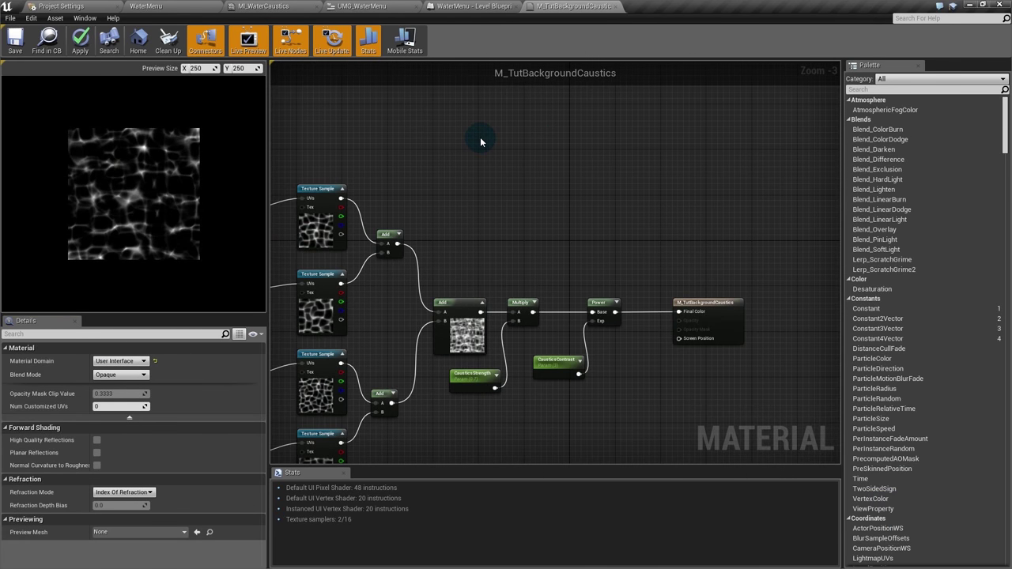
{"action": "key", "text": "v"}
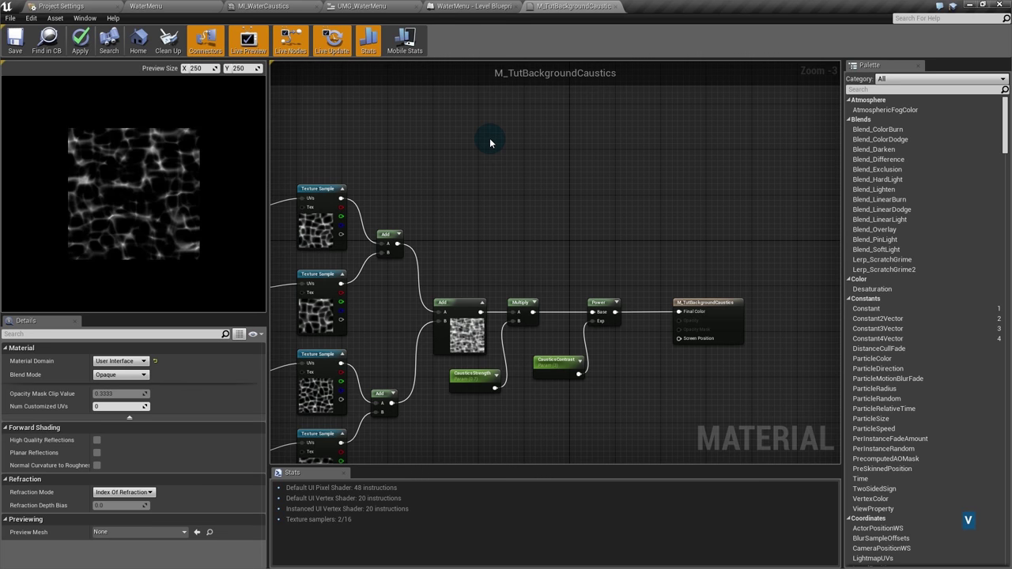
{"action": "left_click", "coordinate": [490, 144]}
{"action": "type", "text": "Color"}
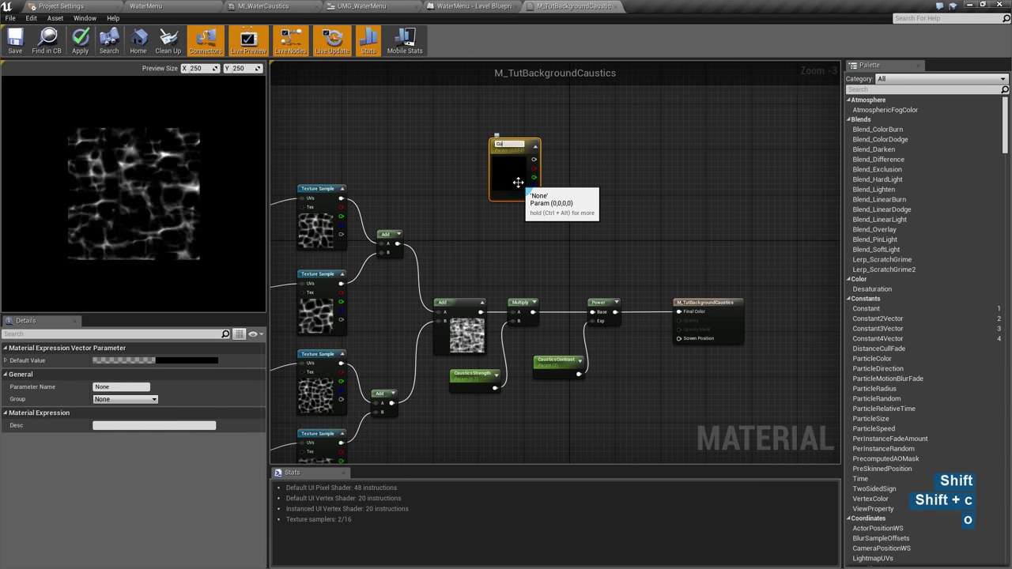
{"action": "left_click", "coordinate": [620, 265]}
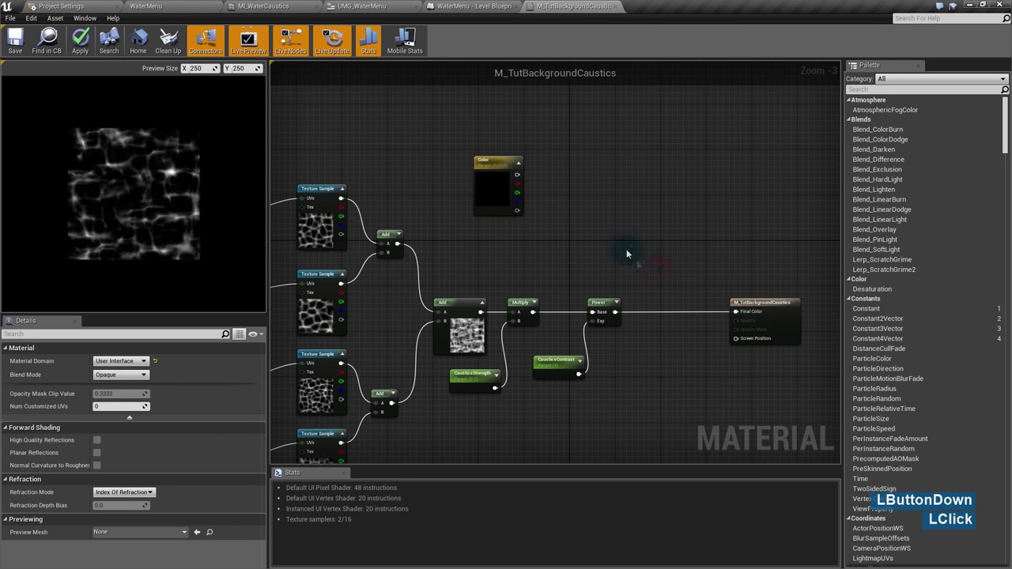
Step: Insert an Add node before Final Color, with the Color parameter feeding A and the Power output feeding B
{"action": "key", "text": "a"}
{"action": "left_click", "coordinate": [647, 295]}
{"action": "left_click_drag", "start_coordinate": [665, 295], "coordinate": [735, 311]}
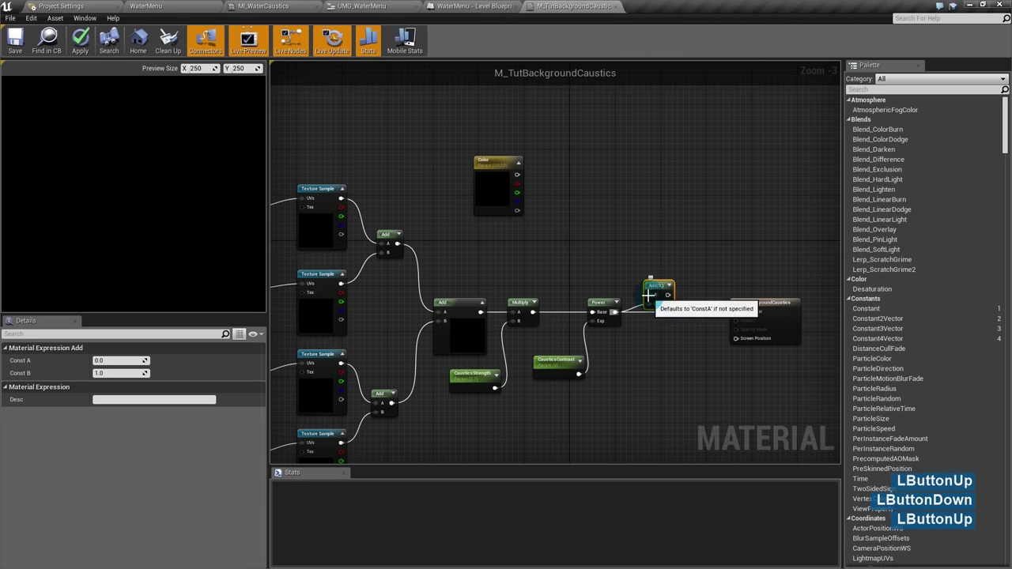
{"action": "left_click_drag", "start_coordinate": [615, 311], "coordinate": [655, 304]}
{"action": "left_click_drag", "start_coordinate": [655, 294], "coordinate": [556, 241]}
Step: Set the Color parameter's default to a light blue with RGB 0.357, 0.538, 0.715
{"action": "double_click", "coordinate": [556, 241]}
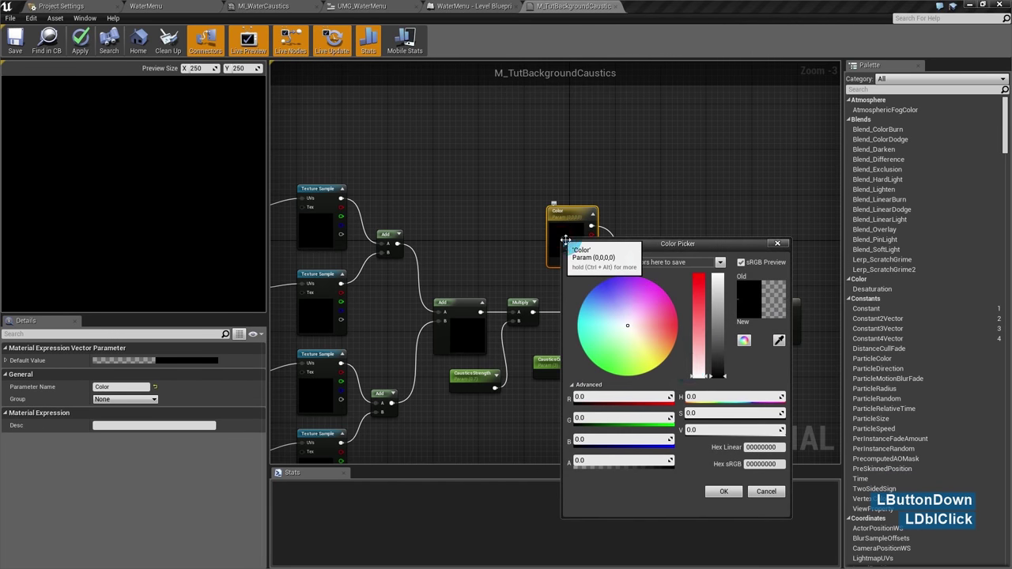
{"action": "left_click", "coordinate": [605, 313]}
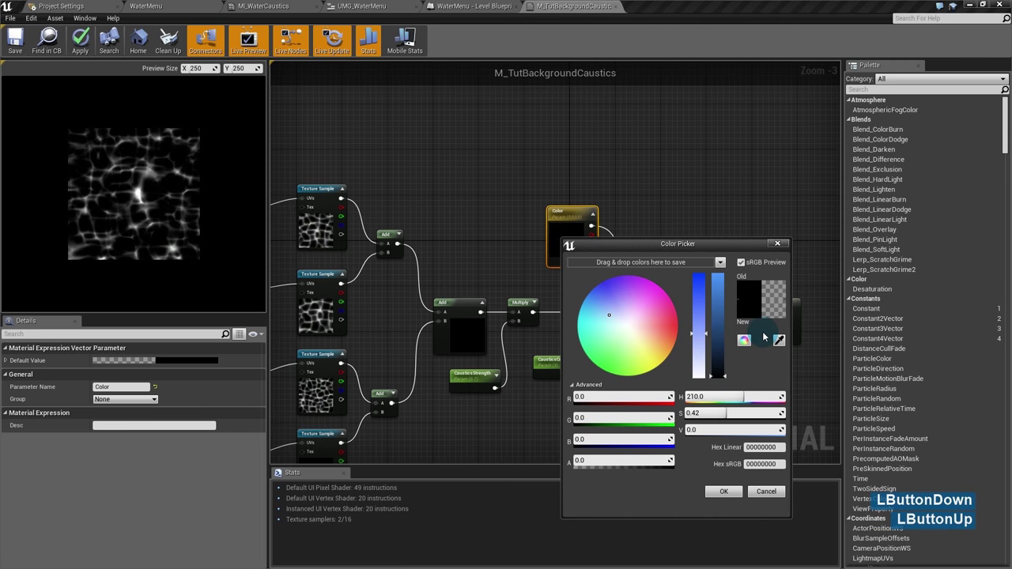
{"action": "left_click", "coordinate": [717, 303]}
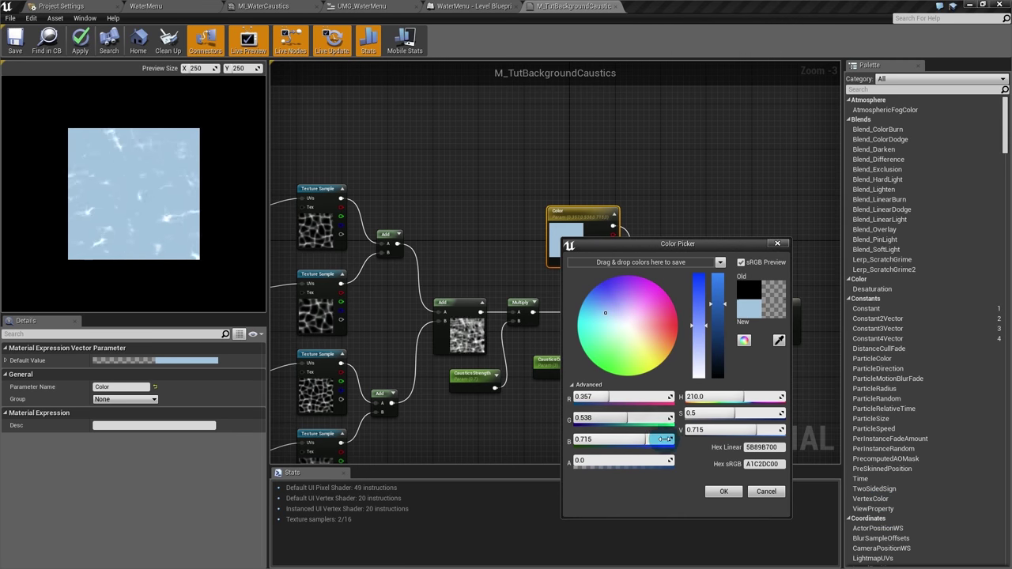
{"action": "left_click", "coordinate": [724, 491]}
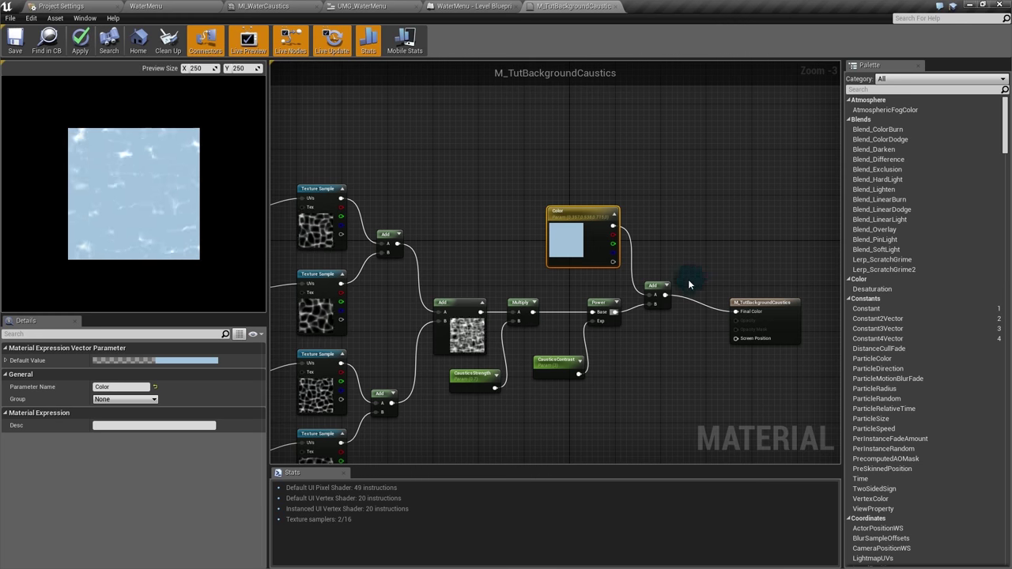
Step: Replace the Add node before Final Color with one right after Power, using constant 1 for B, and connect its output to Final Color
{"action": "left_click", "coordinate": [658, 286]}
{"action": "key", "text": "Delete"}
{"action": "left_click_drag", "start_coordinate": [637, 292], "coordinate": [574, 367]}
{"action": "left_click_drag", "start_coordinate": [605, 303], "coordinate": [631, 310]}
{"action": "left_click", "coordinate": [631, 295]}
{"action": "left_click", "coordinate": [642, 307]}
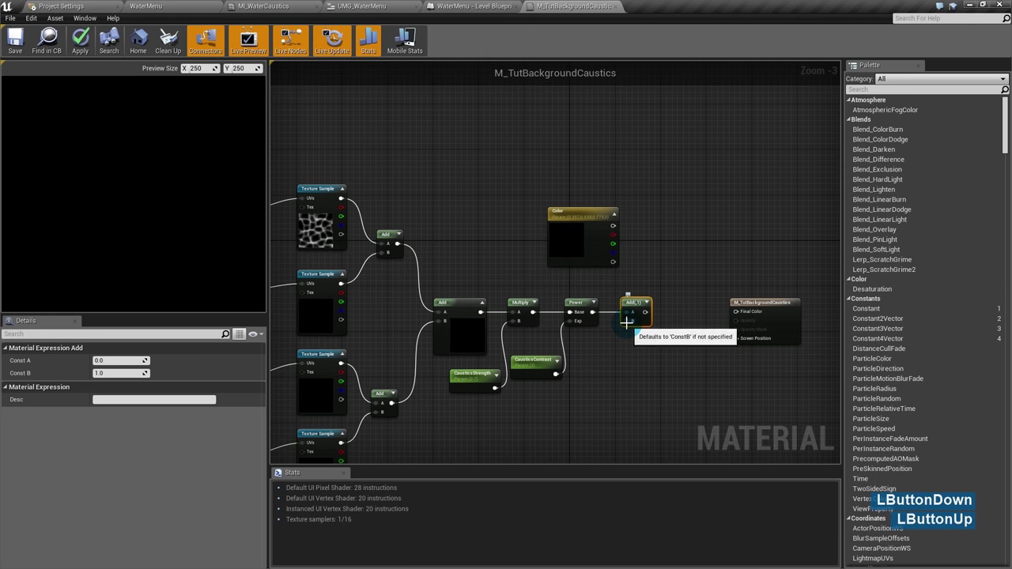
{"action": "left_click", "coordinate": [630, 313]}
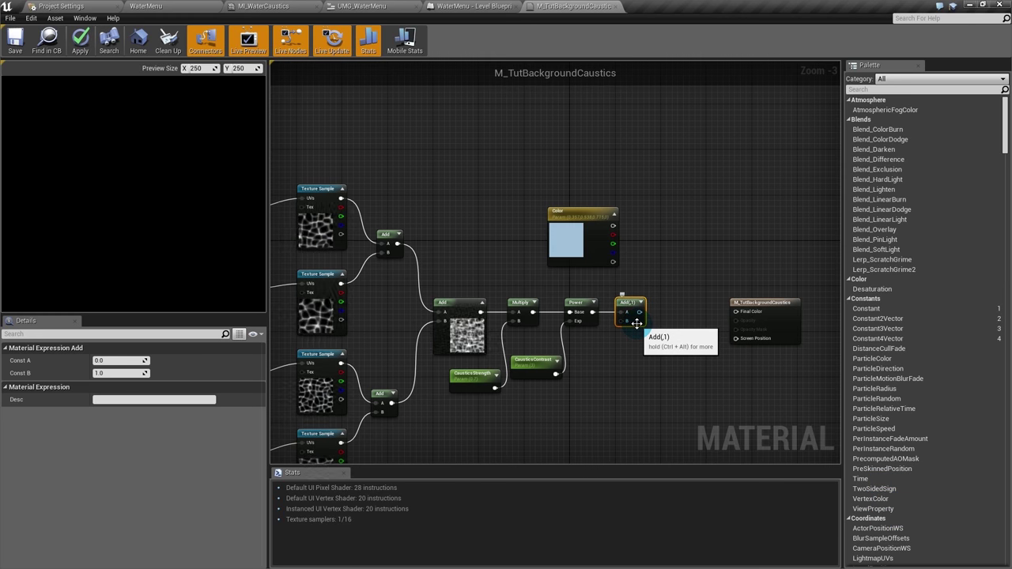
{"action": "left_click_drag", "start_coordinate": [640, 312], "coordinate": [737, 315]}
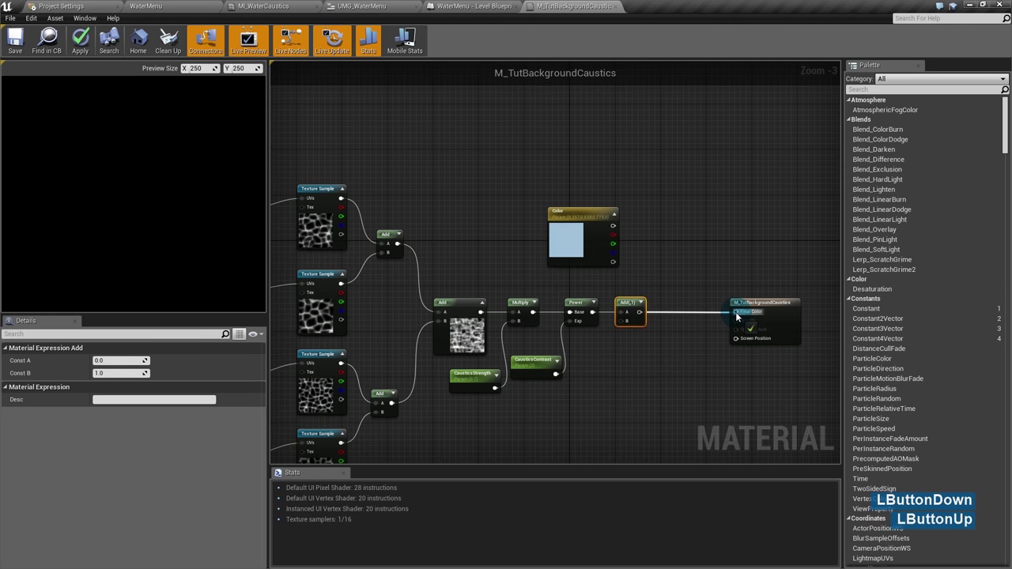
{"action": "left_click", "coordinate": [177, 234]}
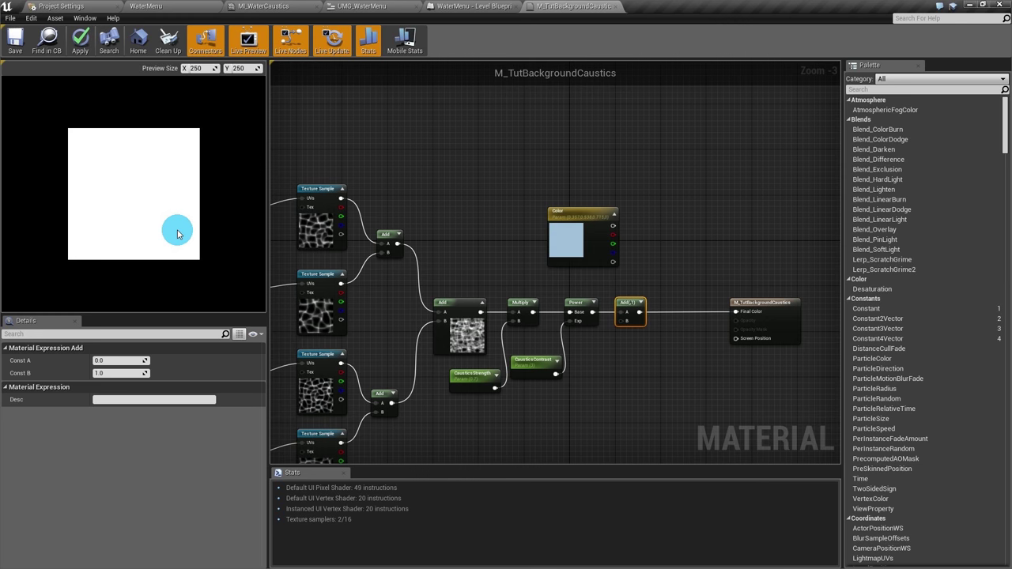
Step: Insert a Multiply node before Final Color, with the Color parameter feeding A and the new Add output feeding B
{"action": "left_click", "coordinate": [670, 266]}
{"action": "left_click_drag", "start_coordinate": [677, 274], "coordinate": [641, 312]}
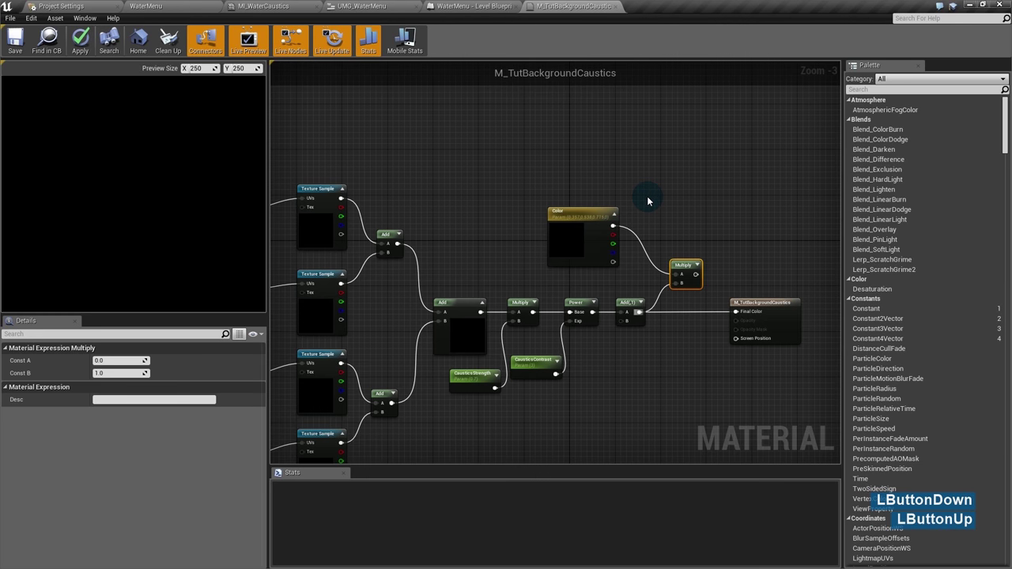
{"action": "left_click_drag", "start_coordinate": [696, 274], "coordinate": [742, 315]}
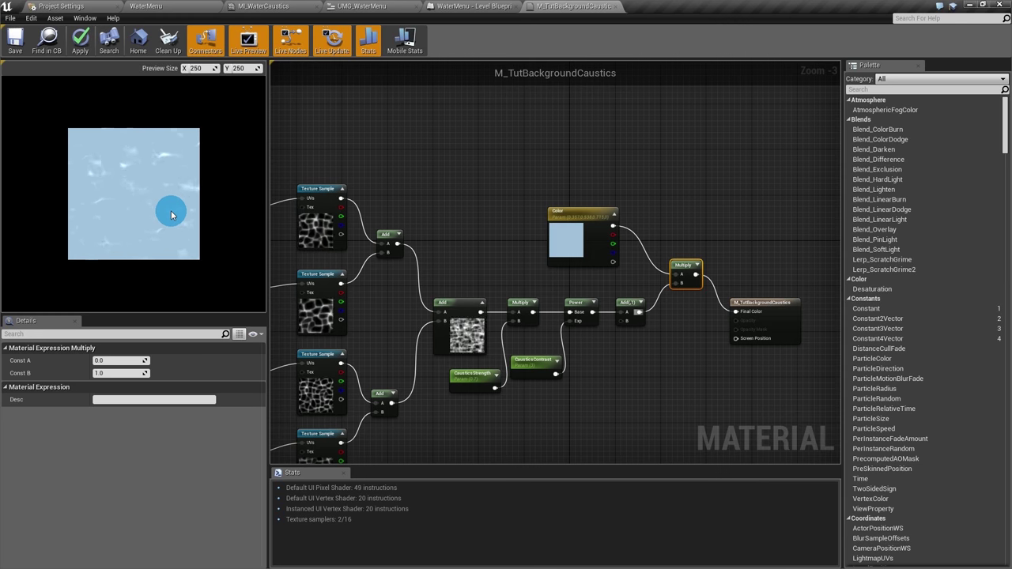
{"action": "left_click", "coordinate": [480, 209]}
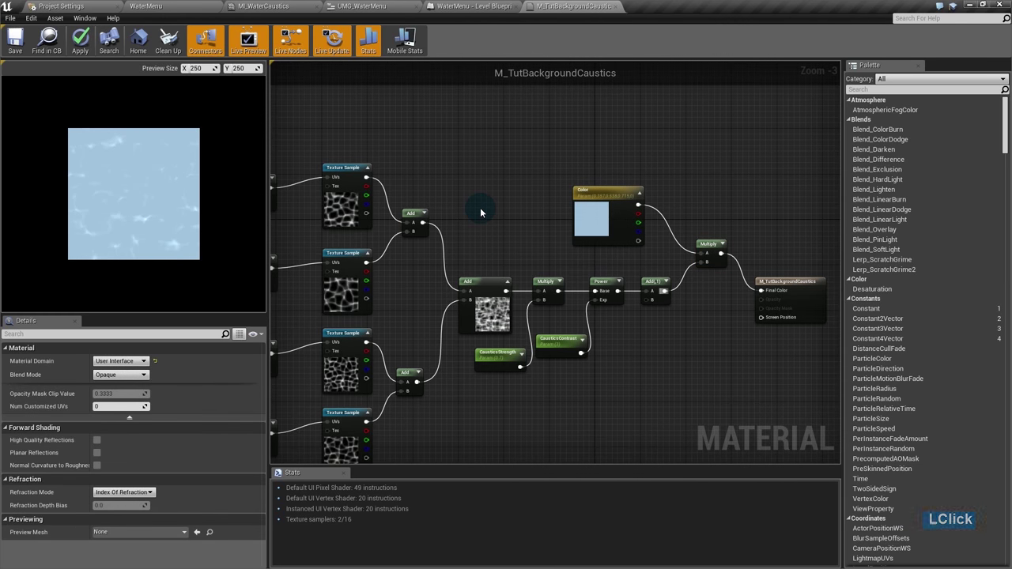
Step: Try a CausticsStrength default value of 0.9, and settle on 1.1
{"action": "left_click", "coordinate": [498, 354]}
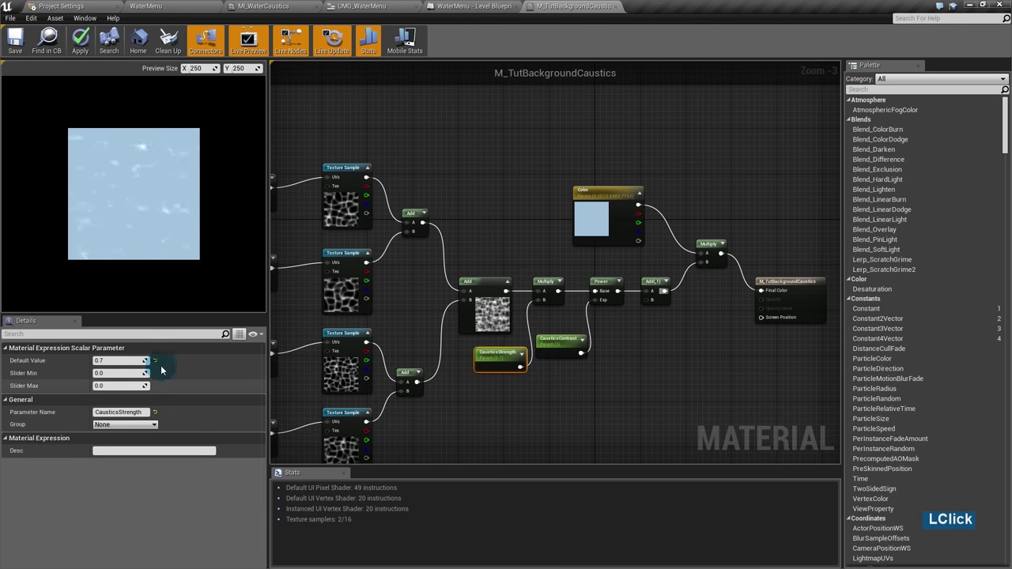
{"action": "left_click", "coordinate": [115, 360]}
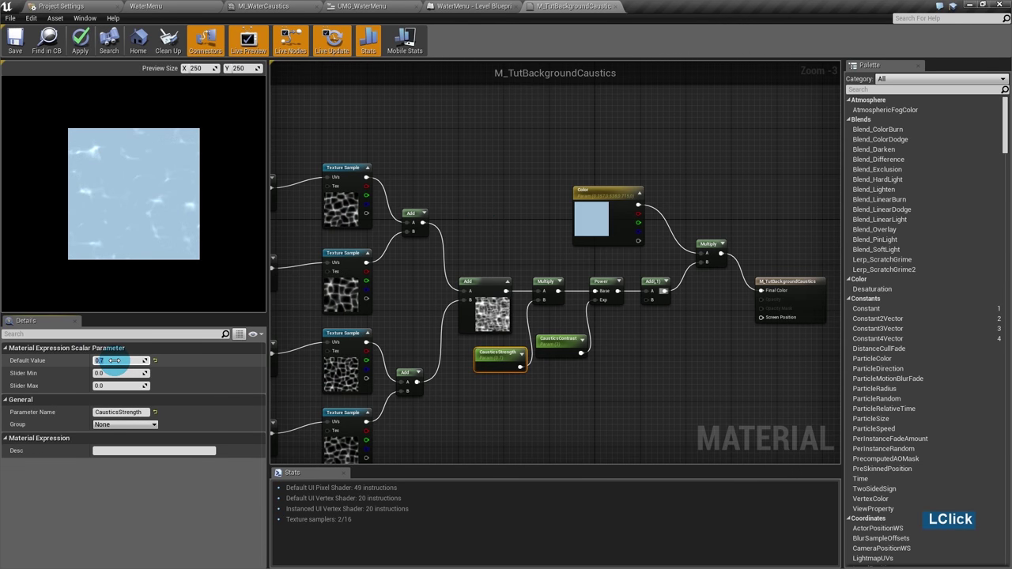
{"action": "type", "text": ".9"}
{"action": "key", "text": "Return"}
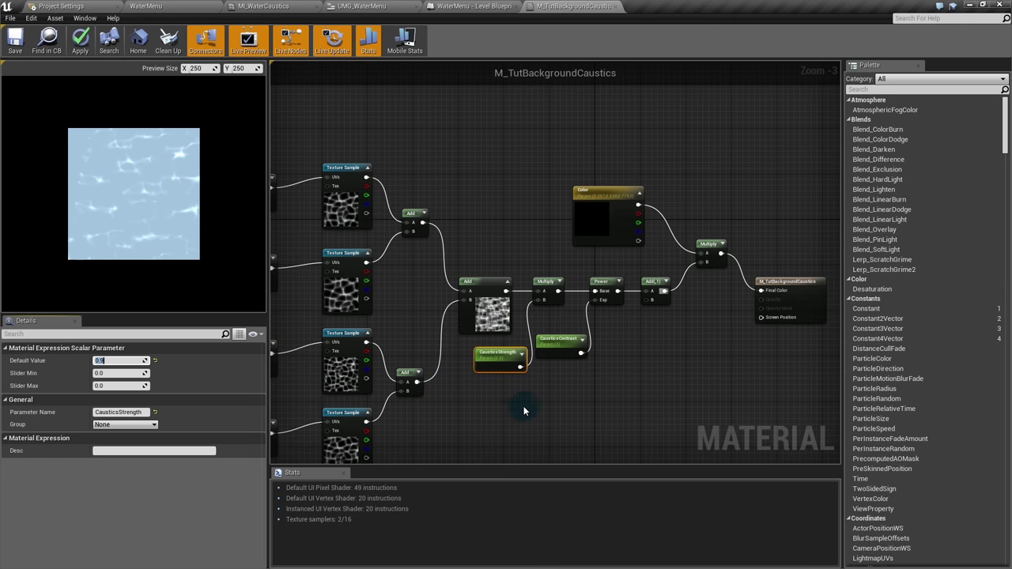
{"action": "left_click", "coordinate": [99, 361]}
{"action": "type", "text": "1.1"}
{"action": "key", "text": "Return"}
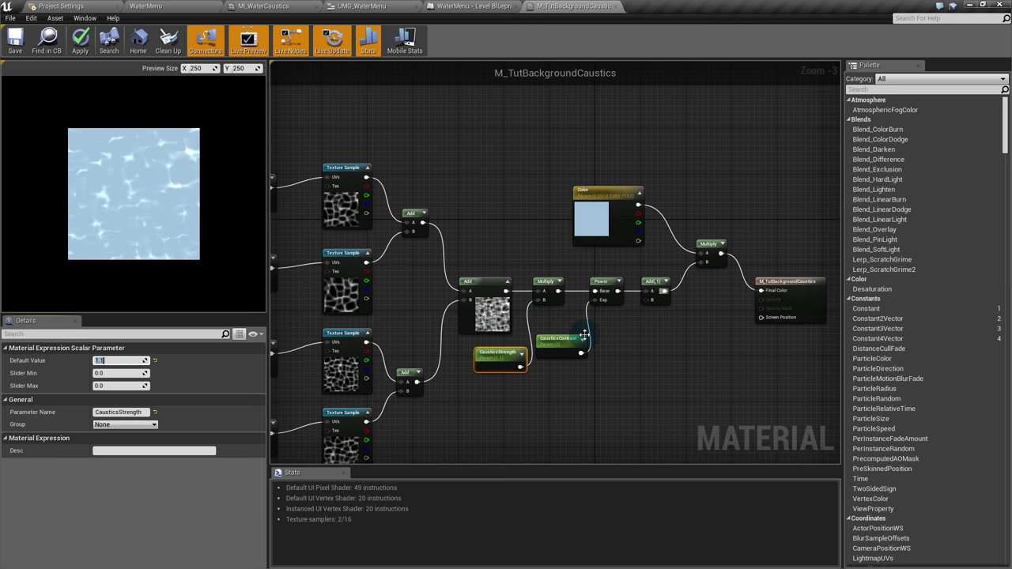
{"action": "left_click", "coordinate": [634, 387]}
Step: Move the material result node up in line with the final Multiply, and save the material
{"action": "scroll", "coordinate": [635, 388], "scroll_direction": "down", "scroll_amount": 1}
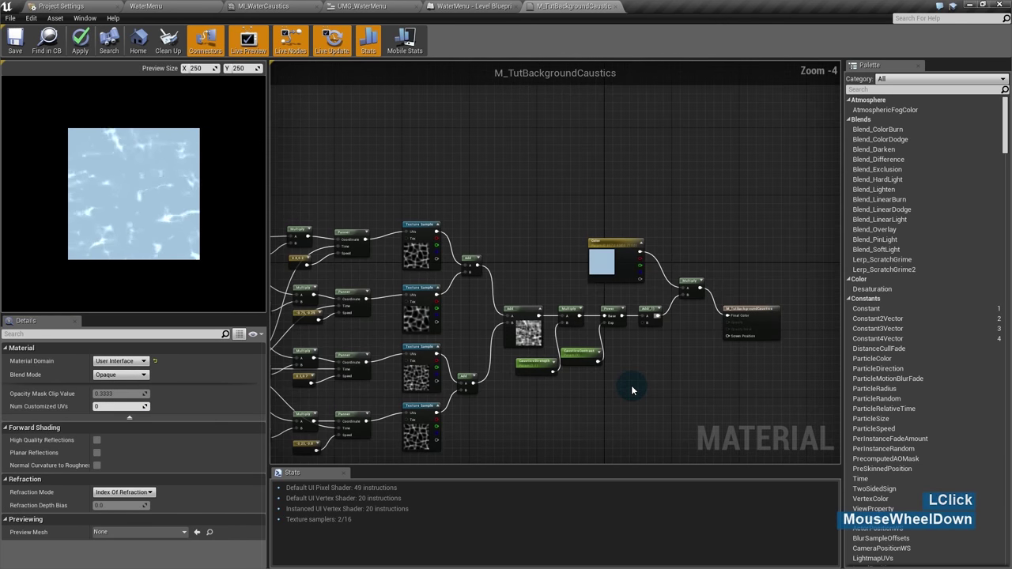
{"action": "left_click", "coordinate": [748, 310]}
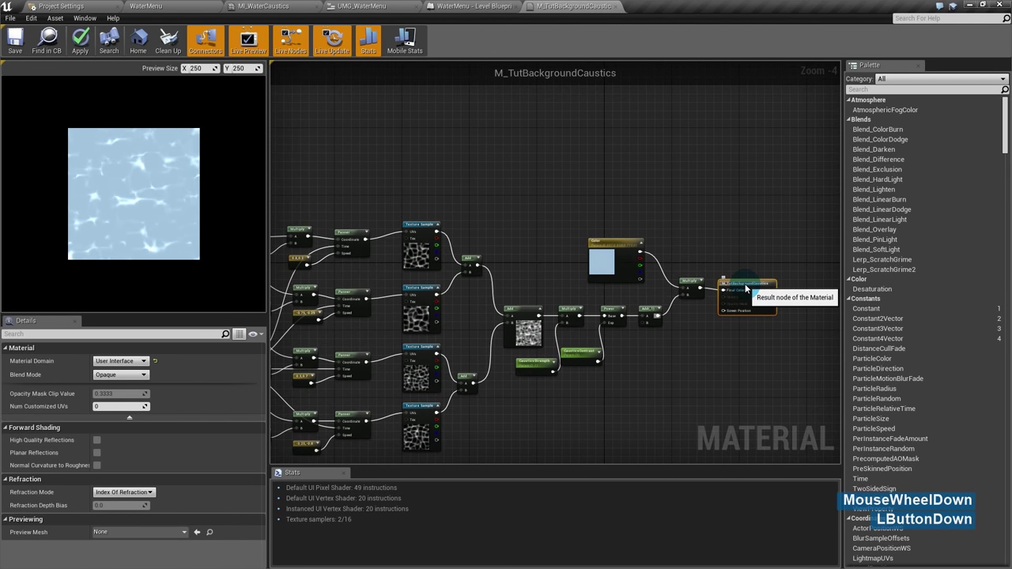
{"action": "right_click_drag", "start_coordinate": [747, 310], "coordinate": [879, 258]}
{"action": "right_click_drag", "start_coordinate": [719, 340], "coordinate": [718, 340]}
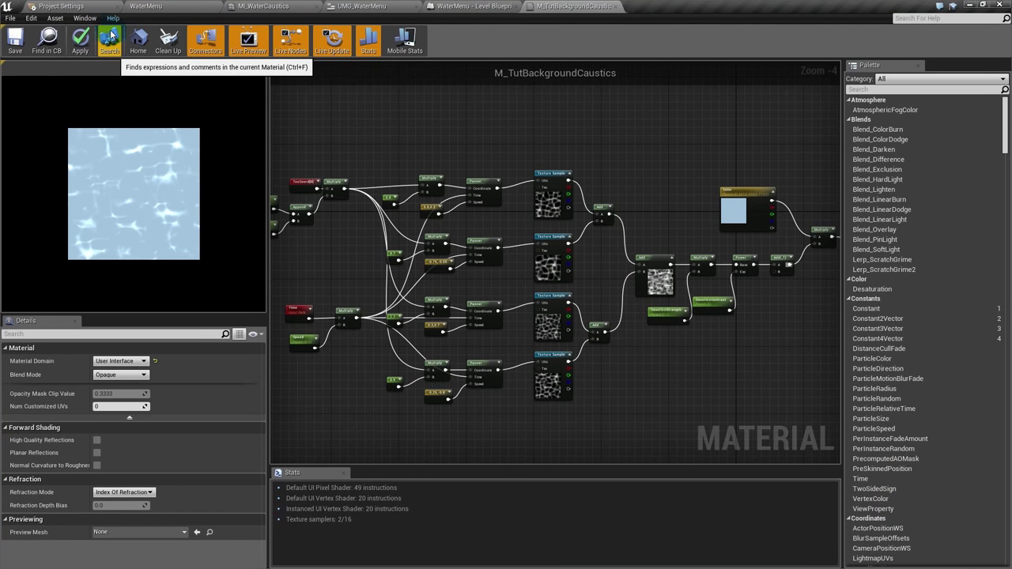
{"action": "left_click", "coordinate": [22, 36]}
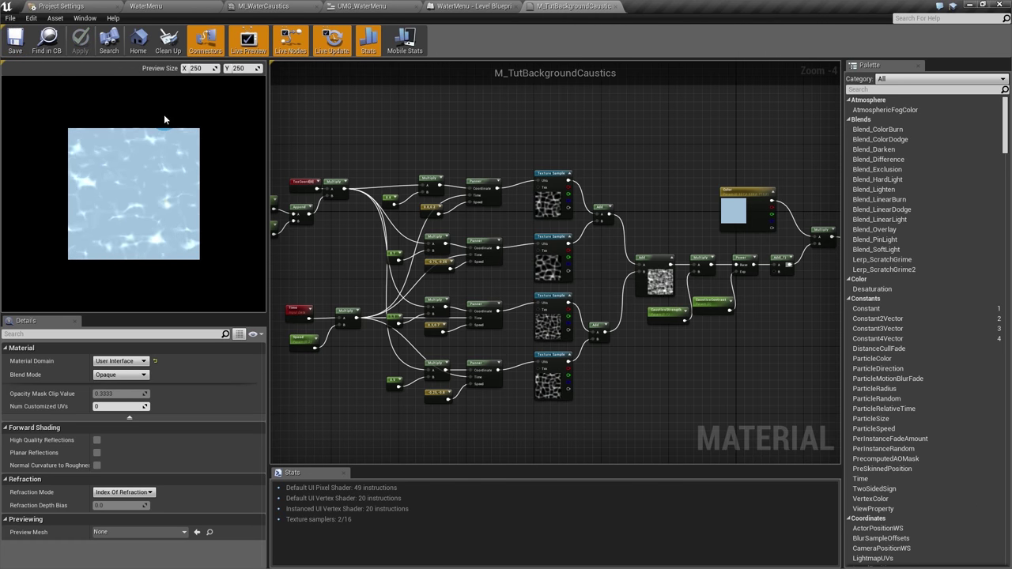
Step: Create a widget blueprint named UMG_Tutorial_WaterMenu in the project's Widgets folder
{"action": "left_click", "coordinate": [172, 4]}
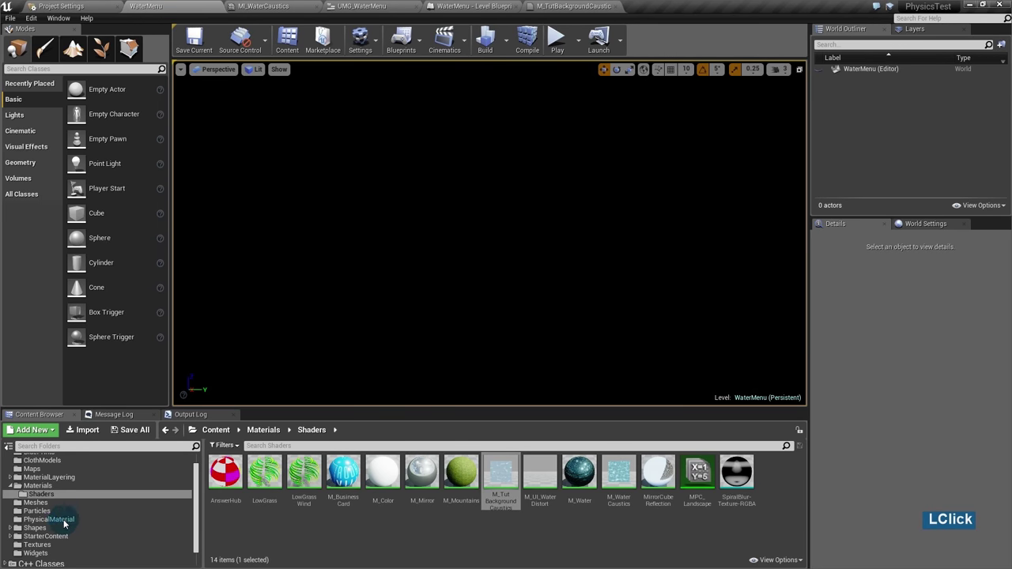
{"action": "left_click", "coordinate": [40, 545]}
{"action": "left_click", "coordinate": [36, 553]}
{"action": "right_click", "coordinate": [324, 462]}
{"action": "mouse_move", "coordinate": [323, 462]}
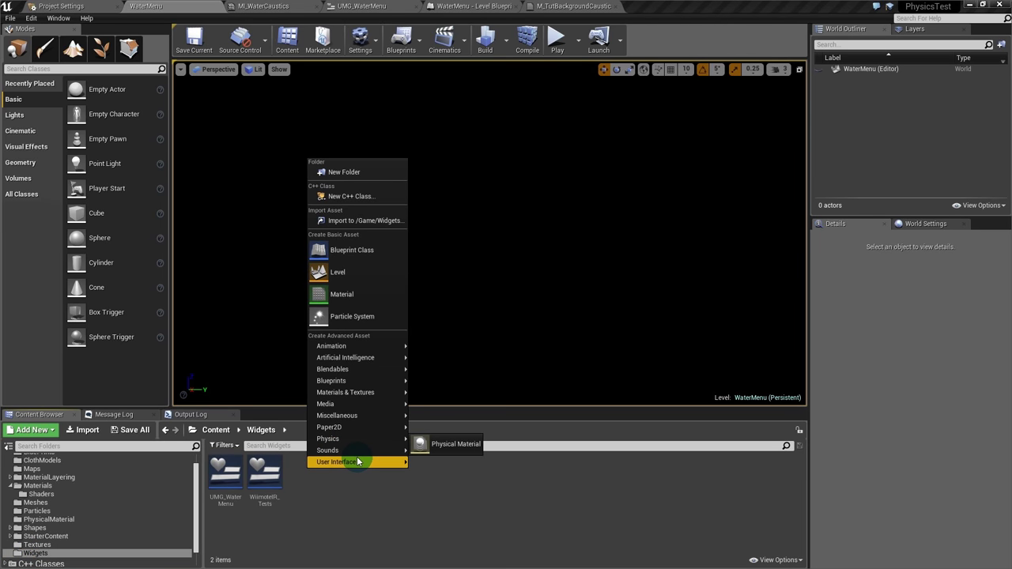
{"action": "mouse_move", "coordinate": [362, 462]}
{"action": "left_click", "coordinate": [458, 536]}
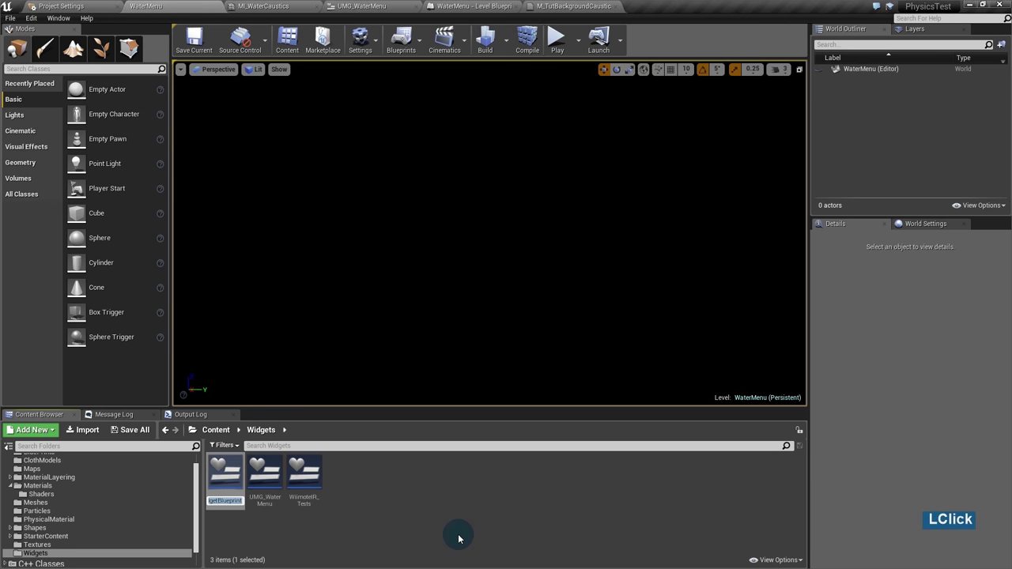
{"action": "type", "text": "UM"}
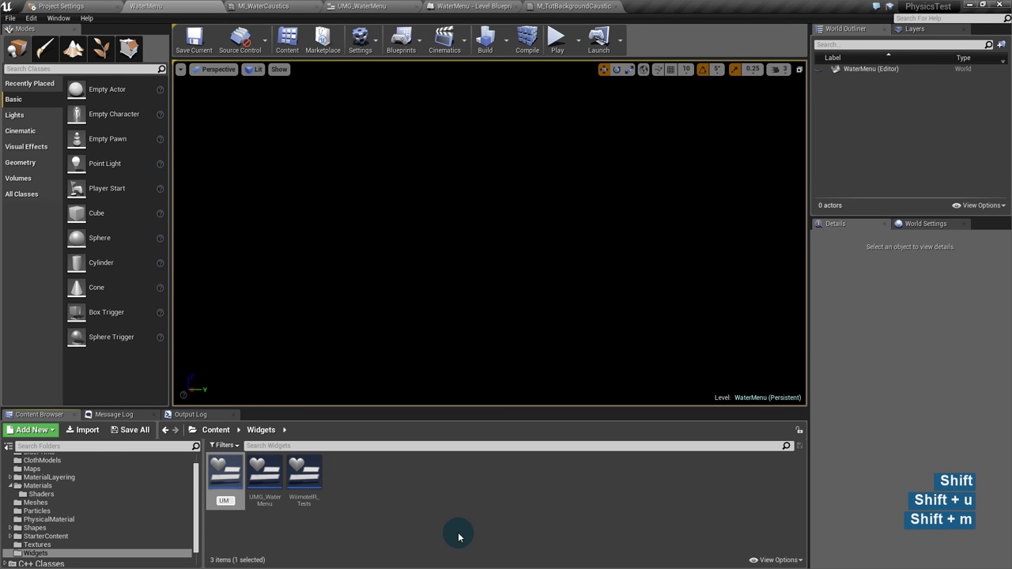
{"action": "type", "text": "G_Tutorial_WaterMenu"}
{"action": "key", "text": "Return"}
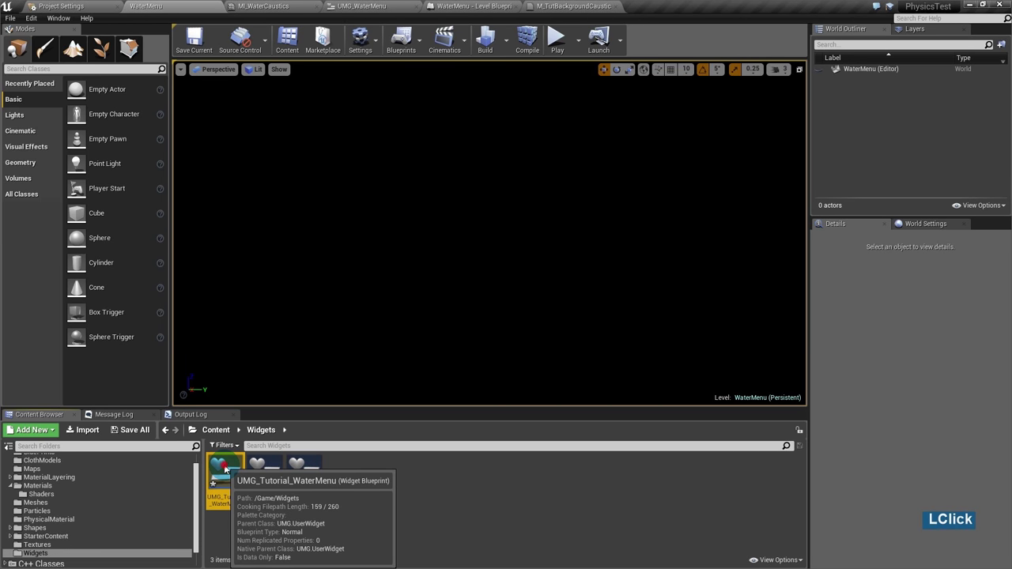
Step: Open UMG_Tutorial_WaterMenu and place a Retainer Box on its canvas panel at about X 268, Y 428
{"action": "double_click", "coordinate": [225, 470]}
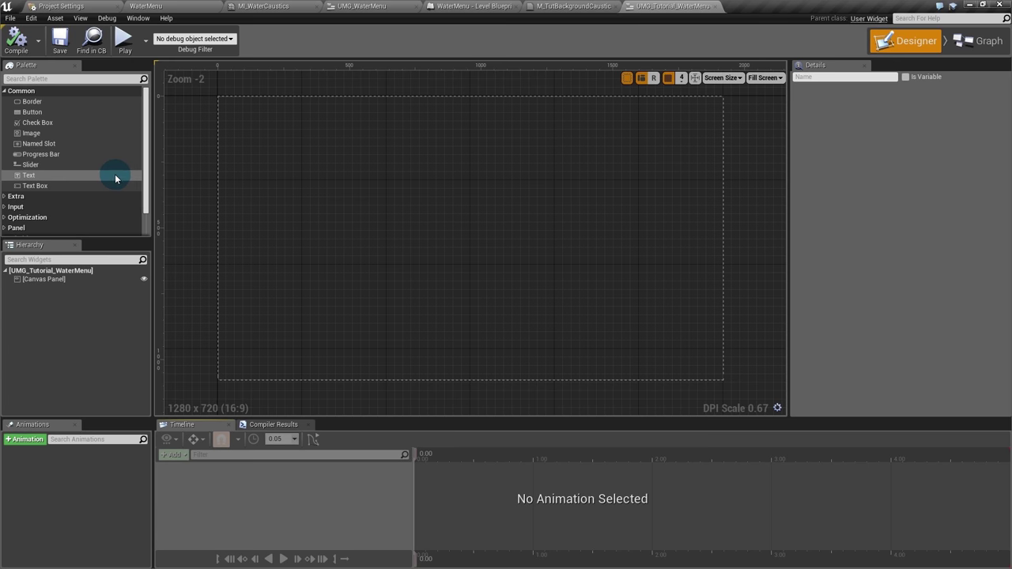
{"action": "right_click_drag", "start_coordinate": [70, 175], "coordinate": [3, 192]}
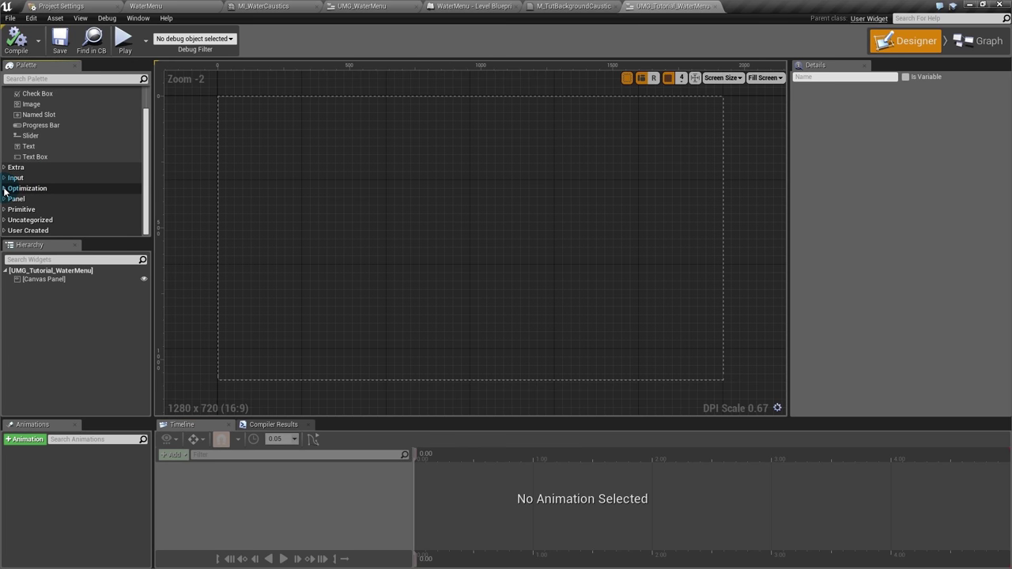
{"action": "left_click", "coordinate": [4, 189]}
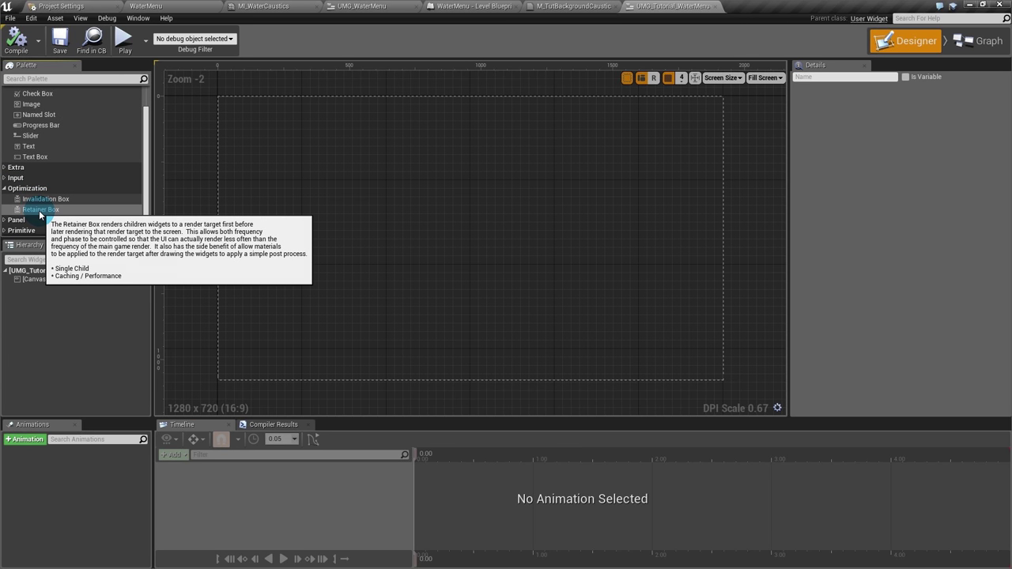
{"action": "left_click_drag", "start_coordinate": [45, 210], "coordinate": [288, 208]}
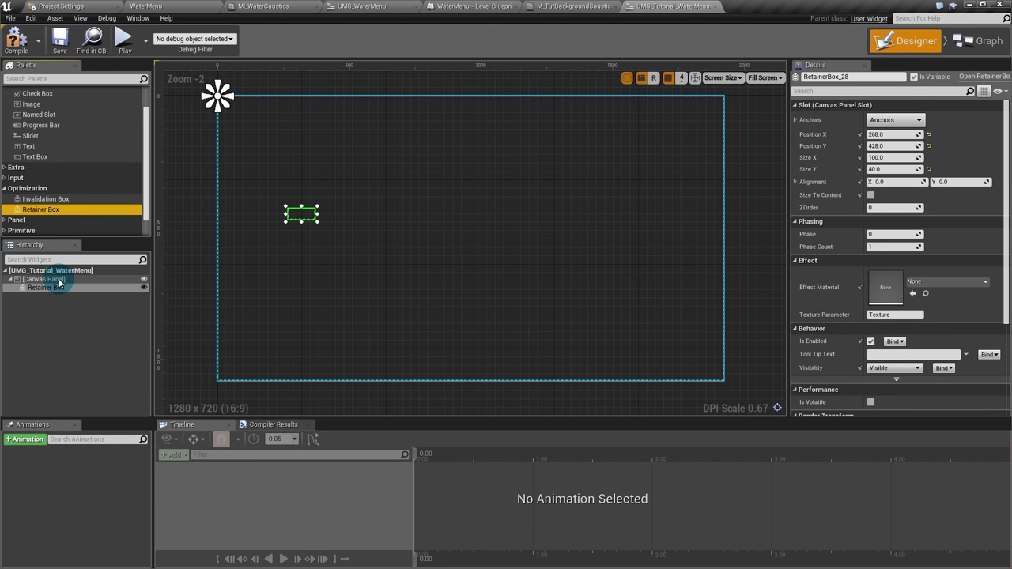